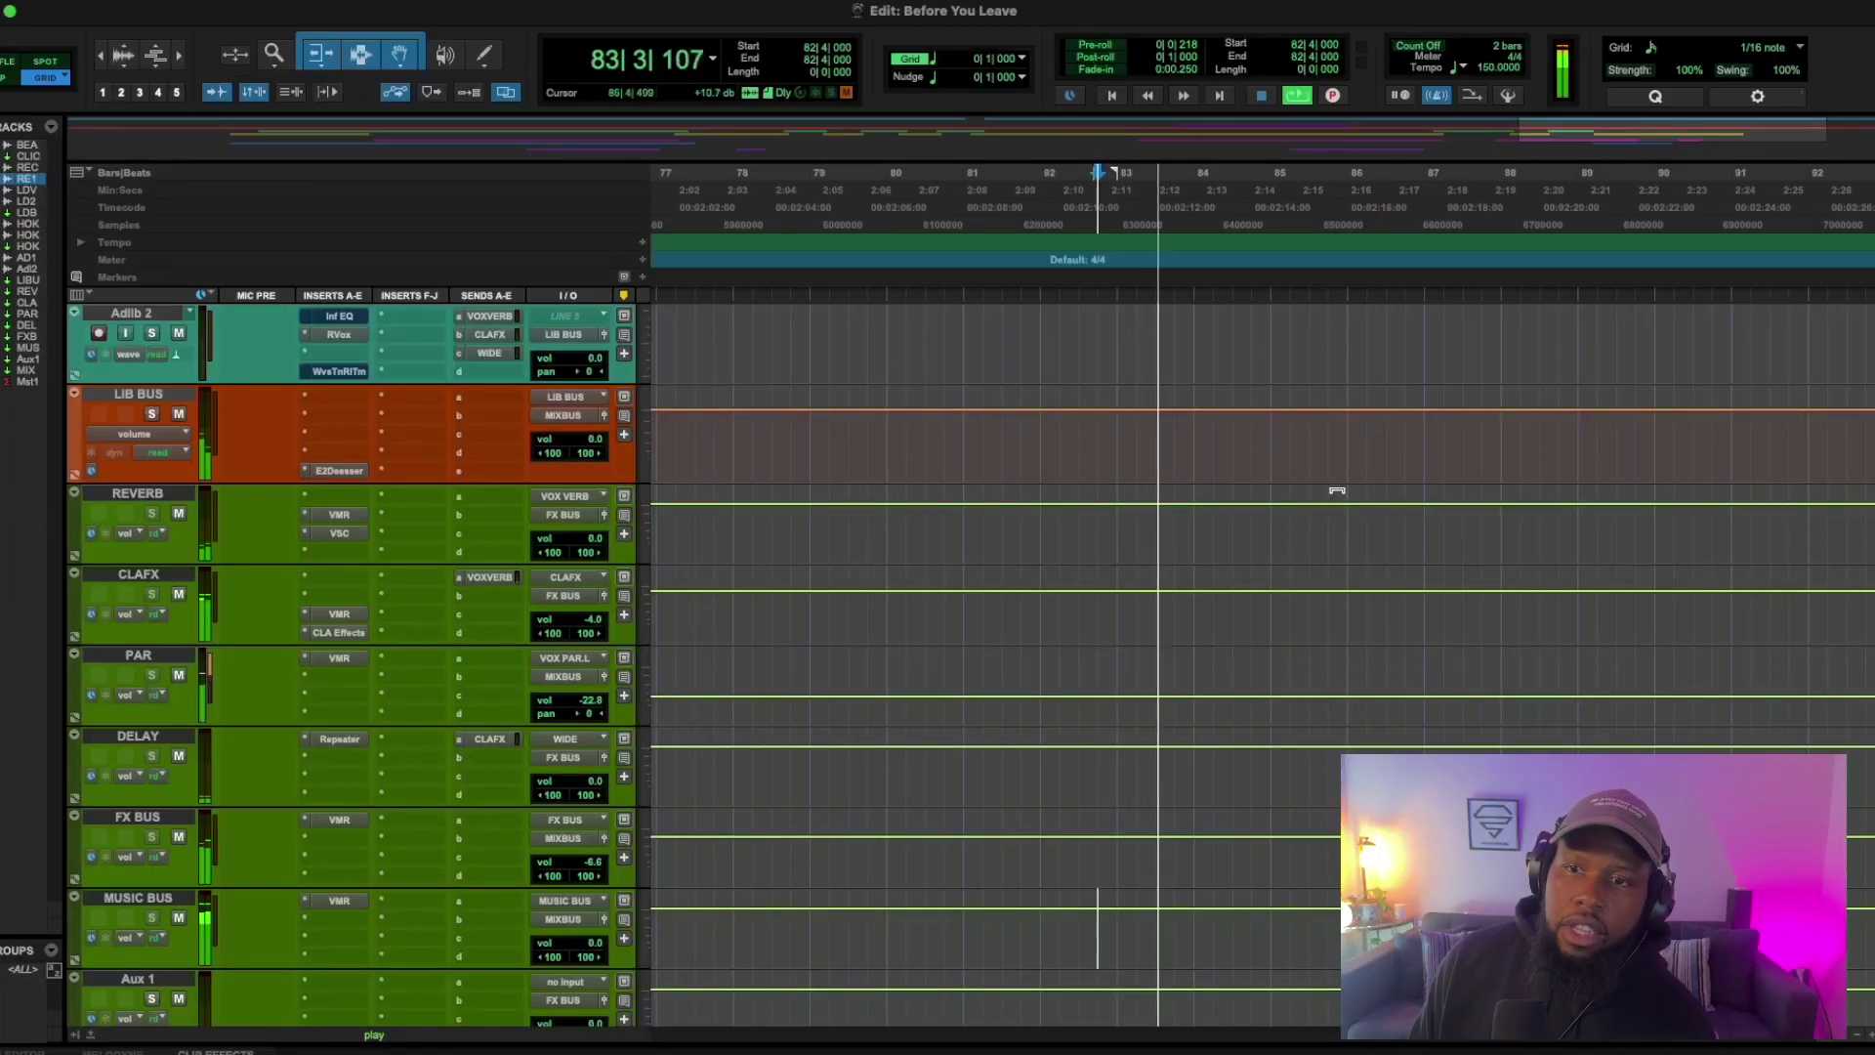
# - Select LD VOX 2 clips REC_63-01 through REC_70-01, then scroll down to MIXBUS and Master
pyautogui.scroll(10, 1337, 490)
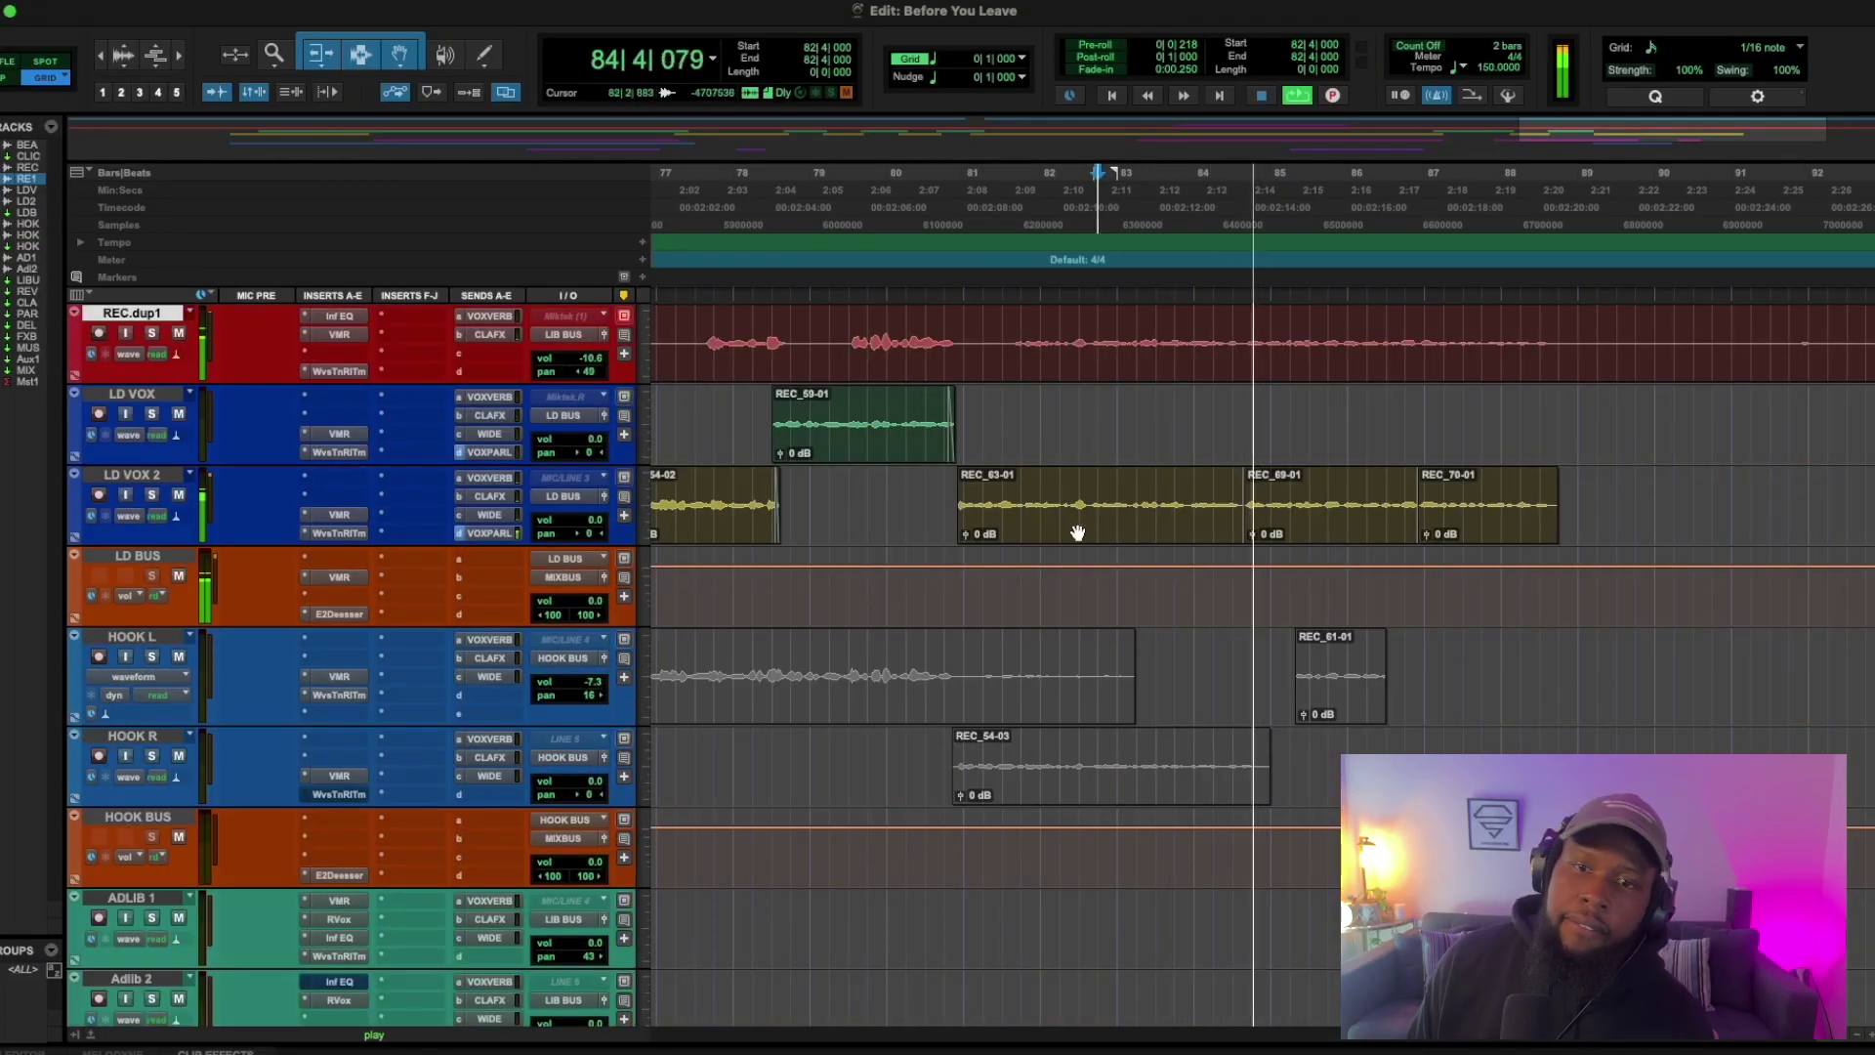
pyautogui.click(1078, 532)
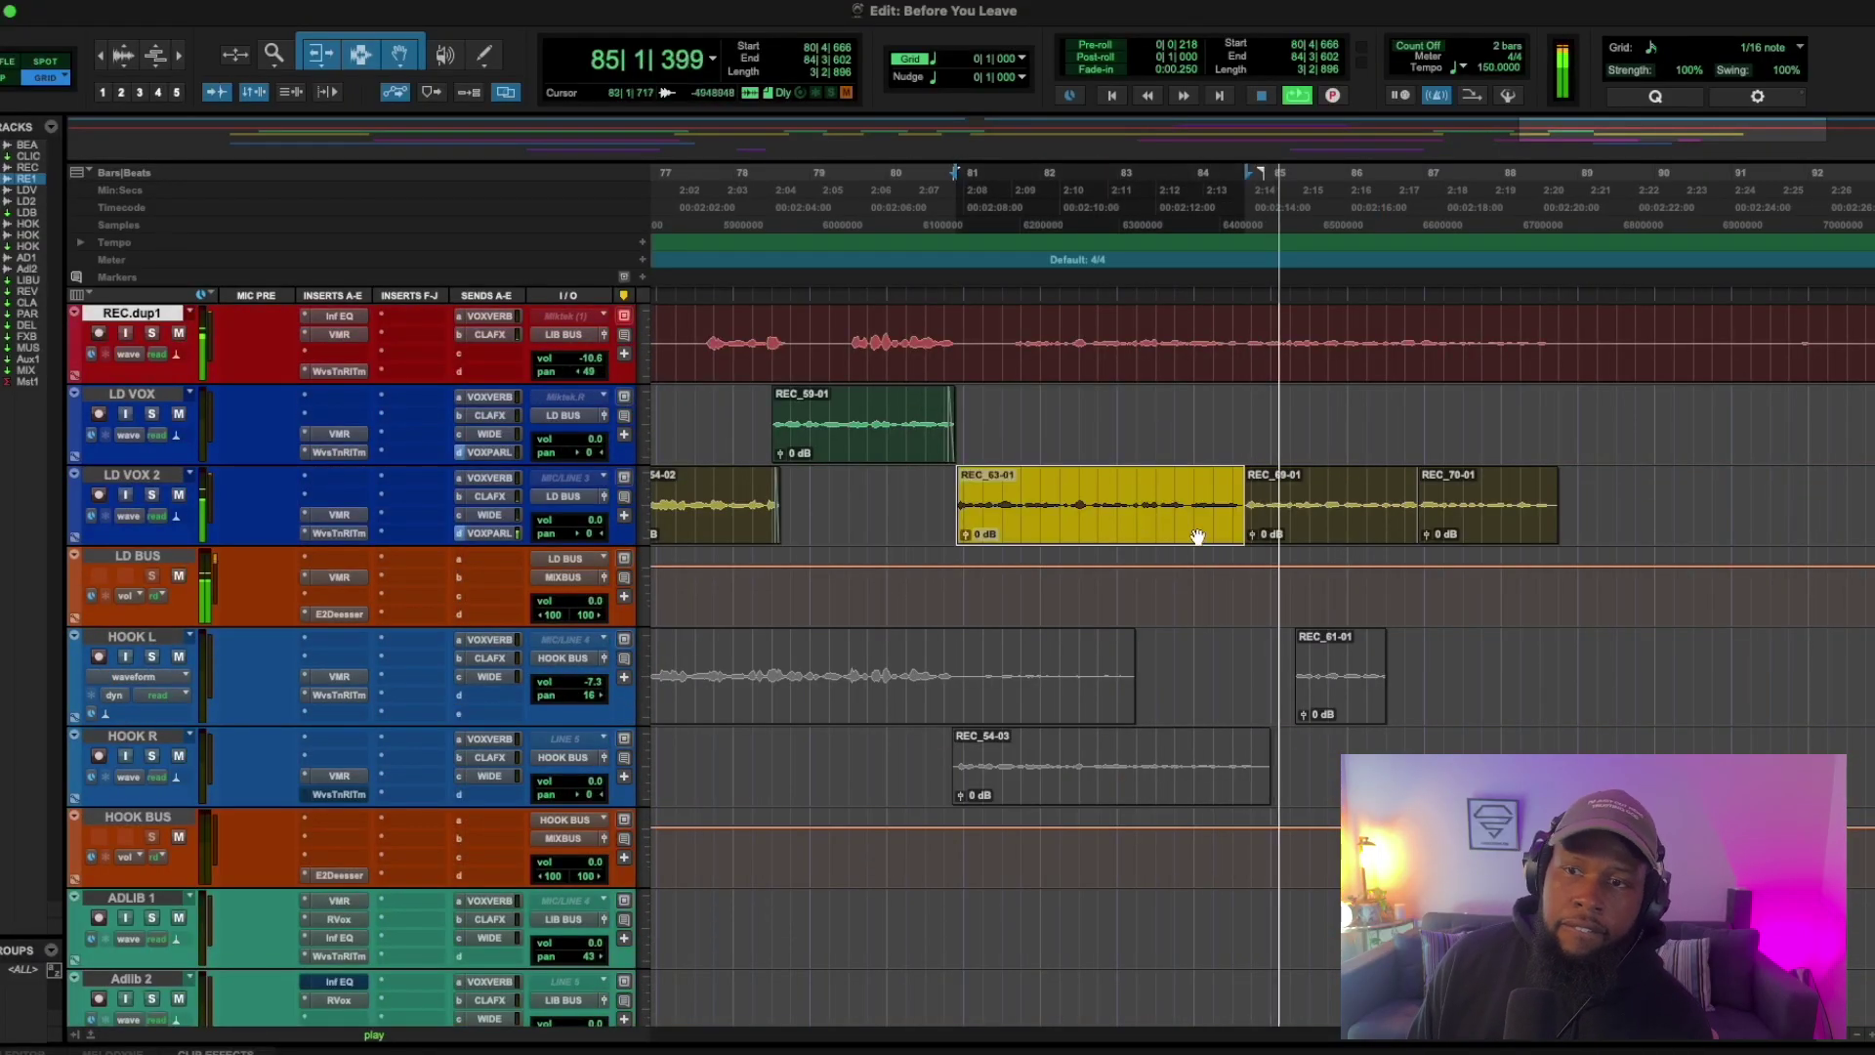
pyautogui.keyDown('shift'); pyautogui.click(1521, 528); pyautogui.keyUp('shift')
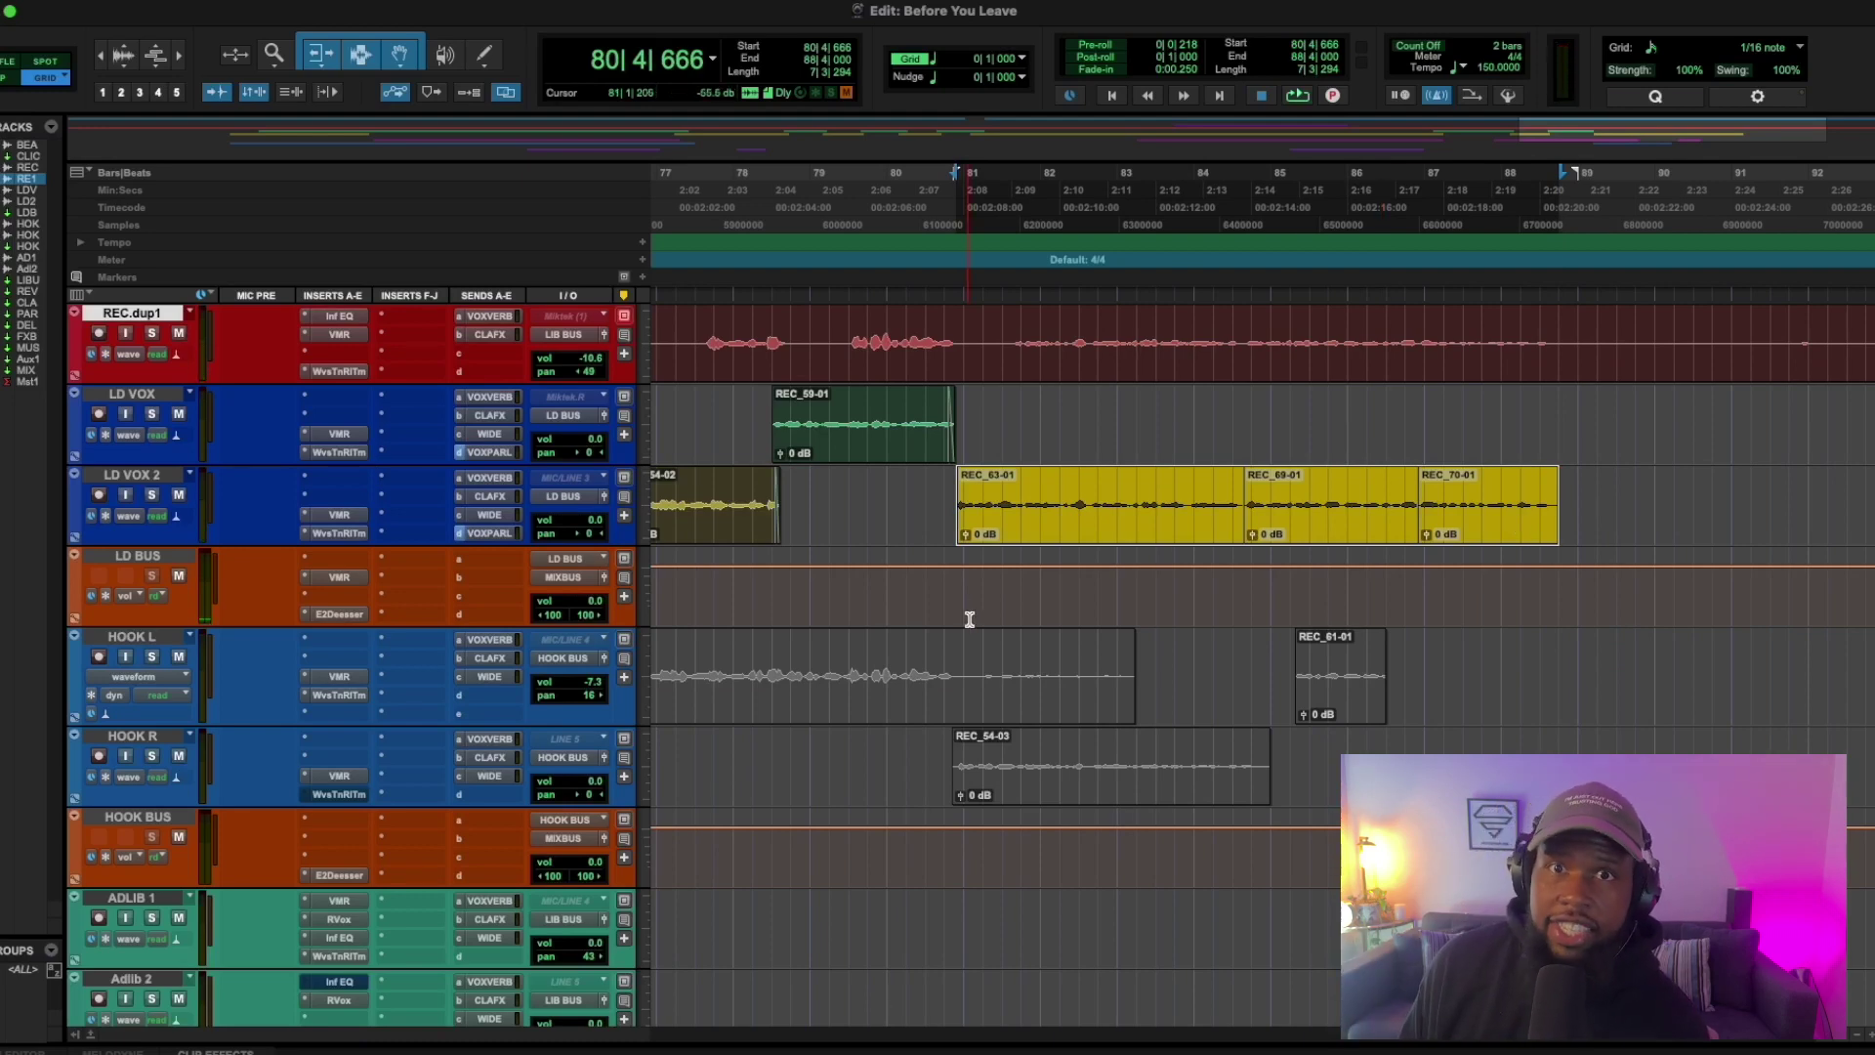
pyautogui.scroll(-10, 423, 795)
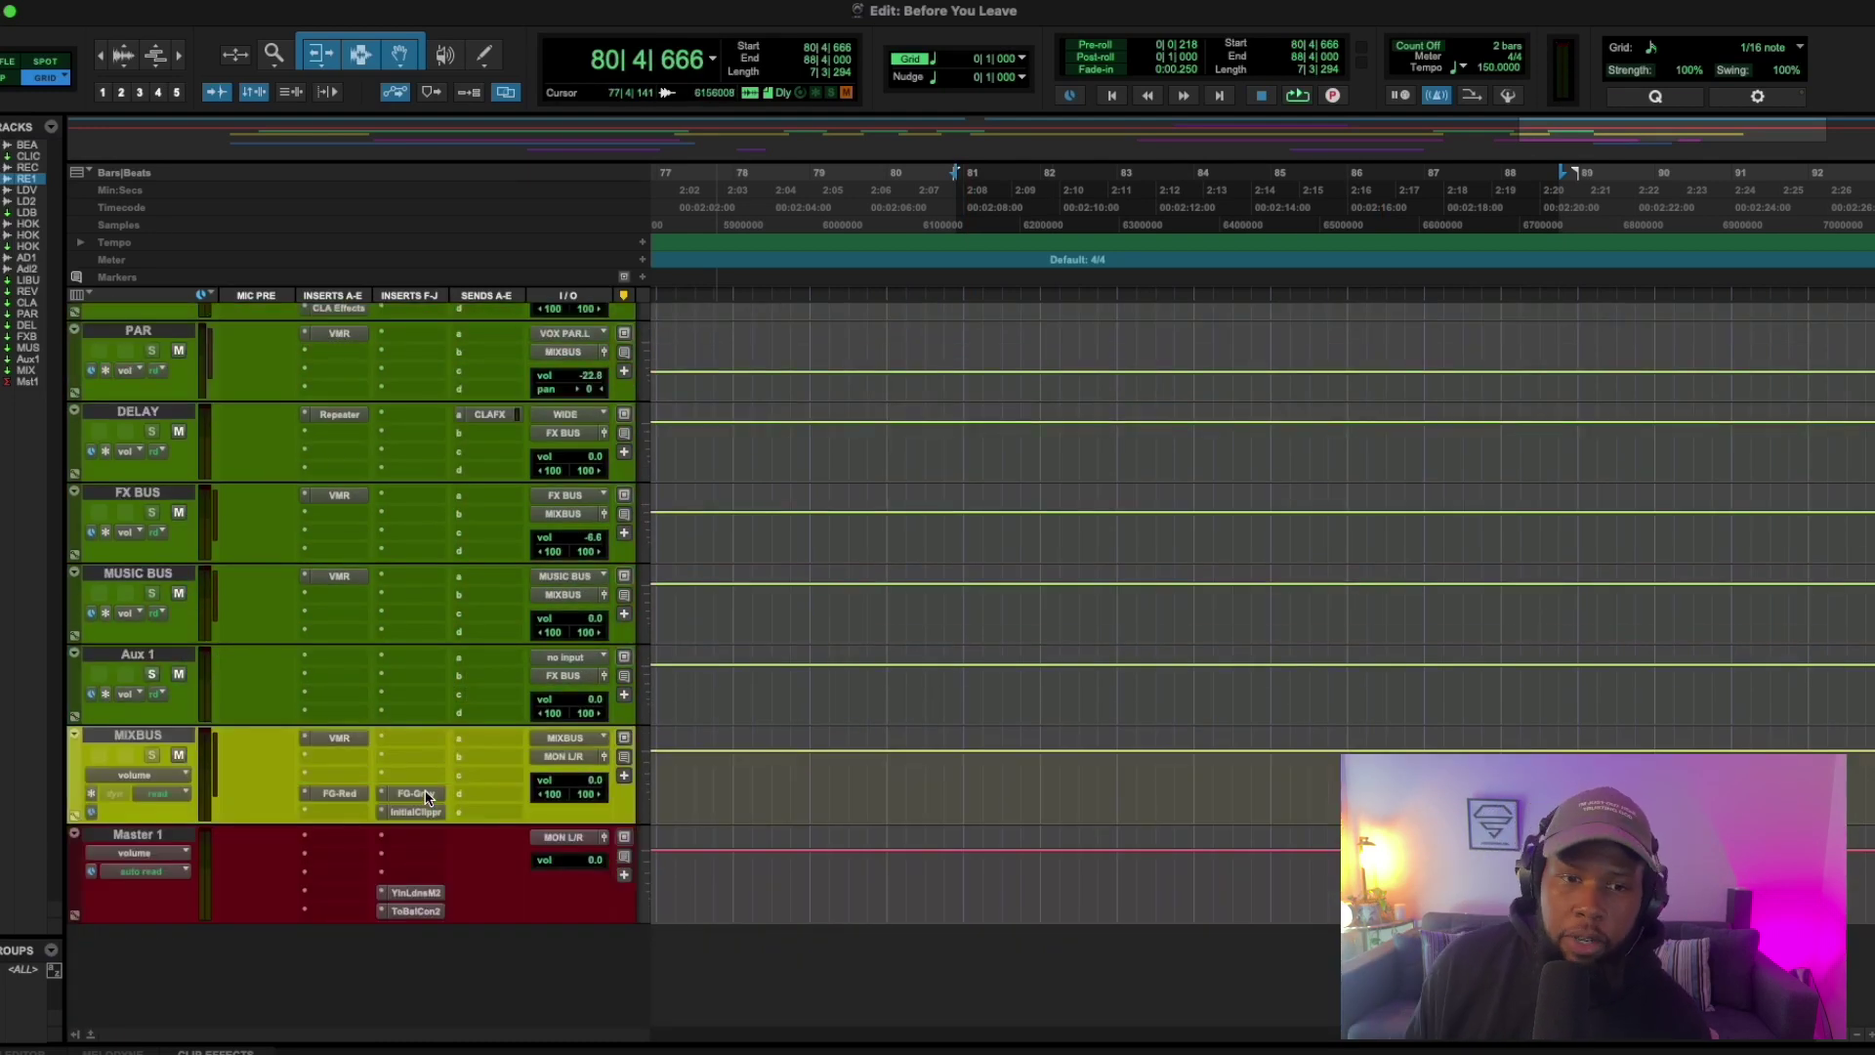
pyautogui.click(418, 893)
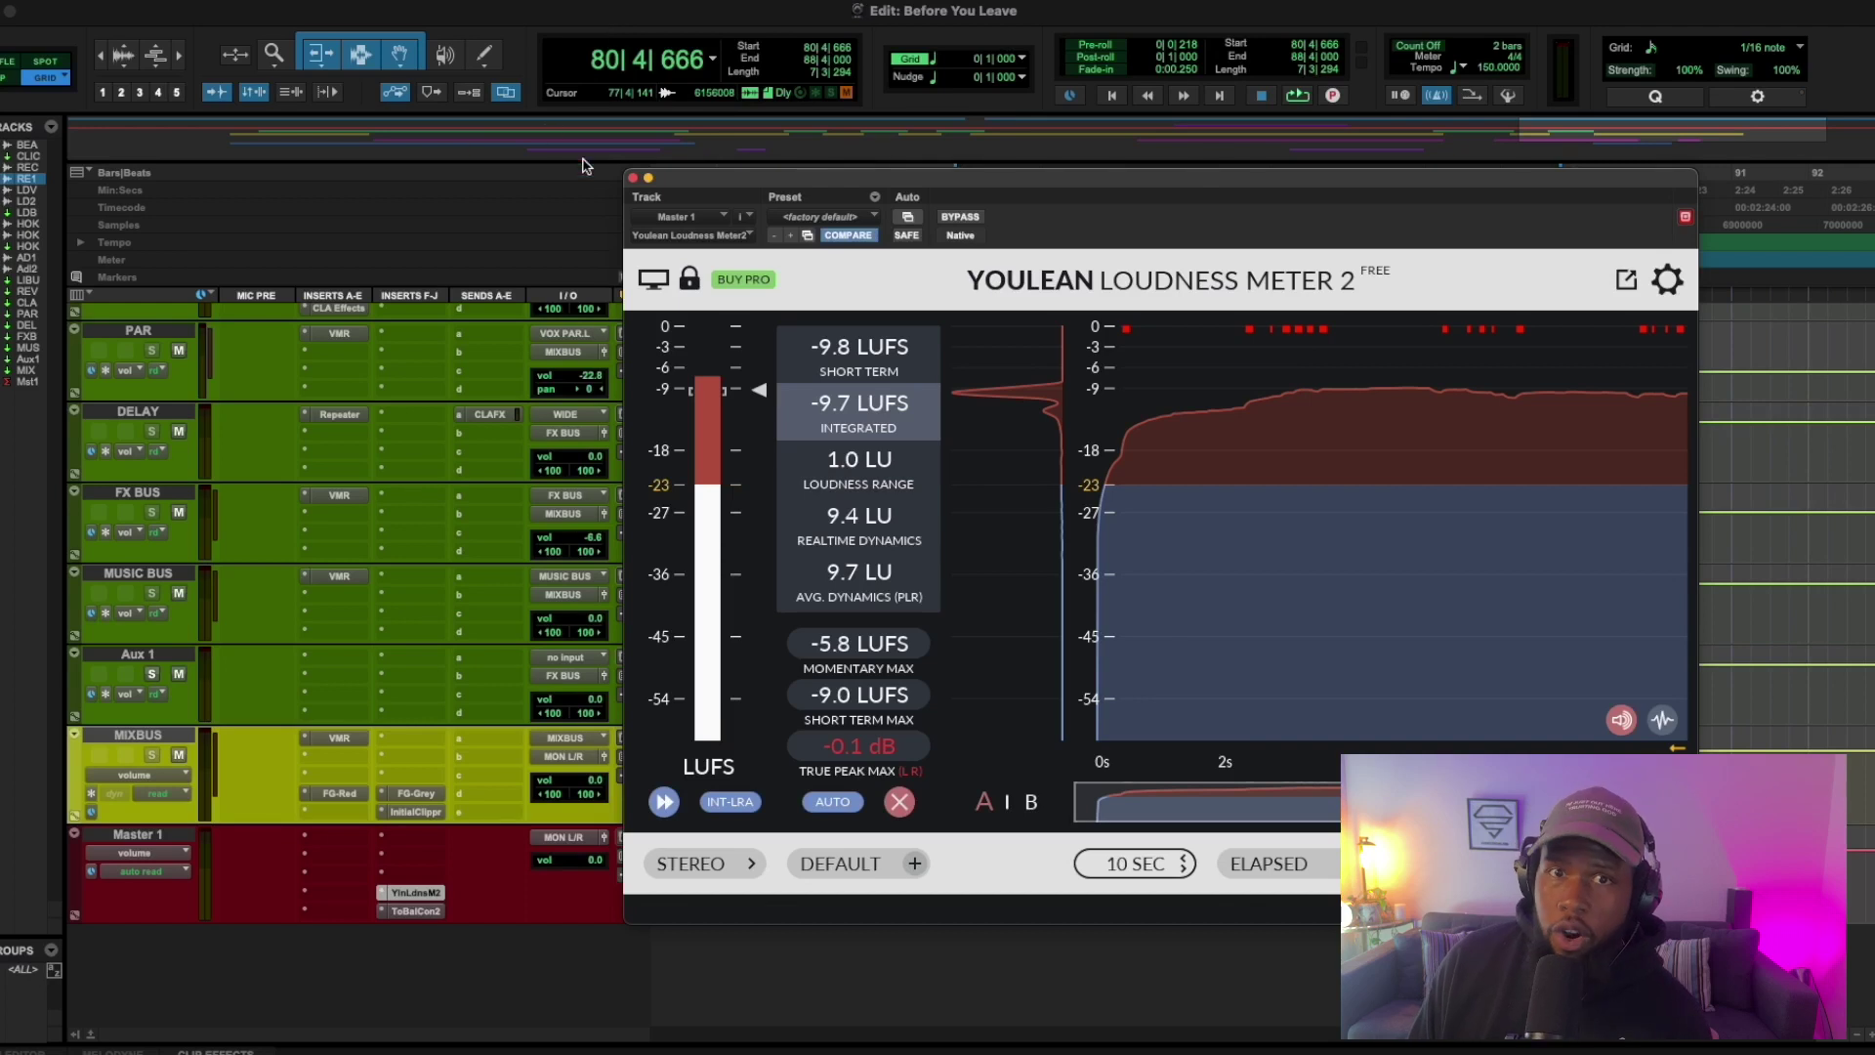
pyautogui.click(632, 178)
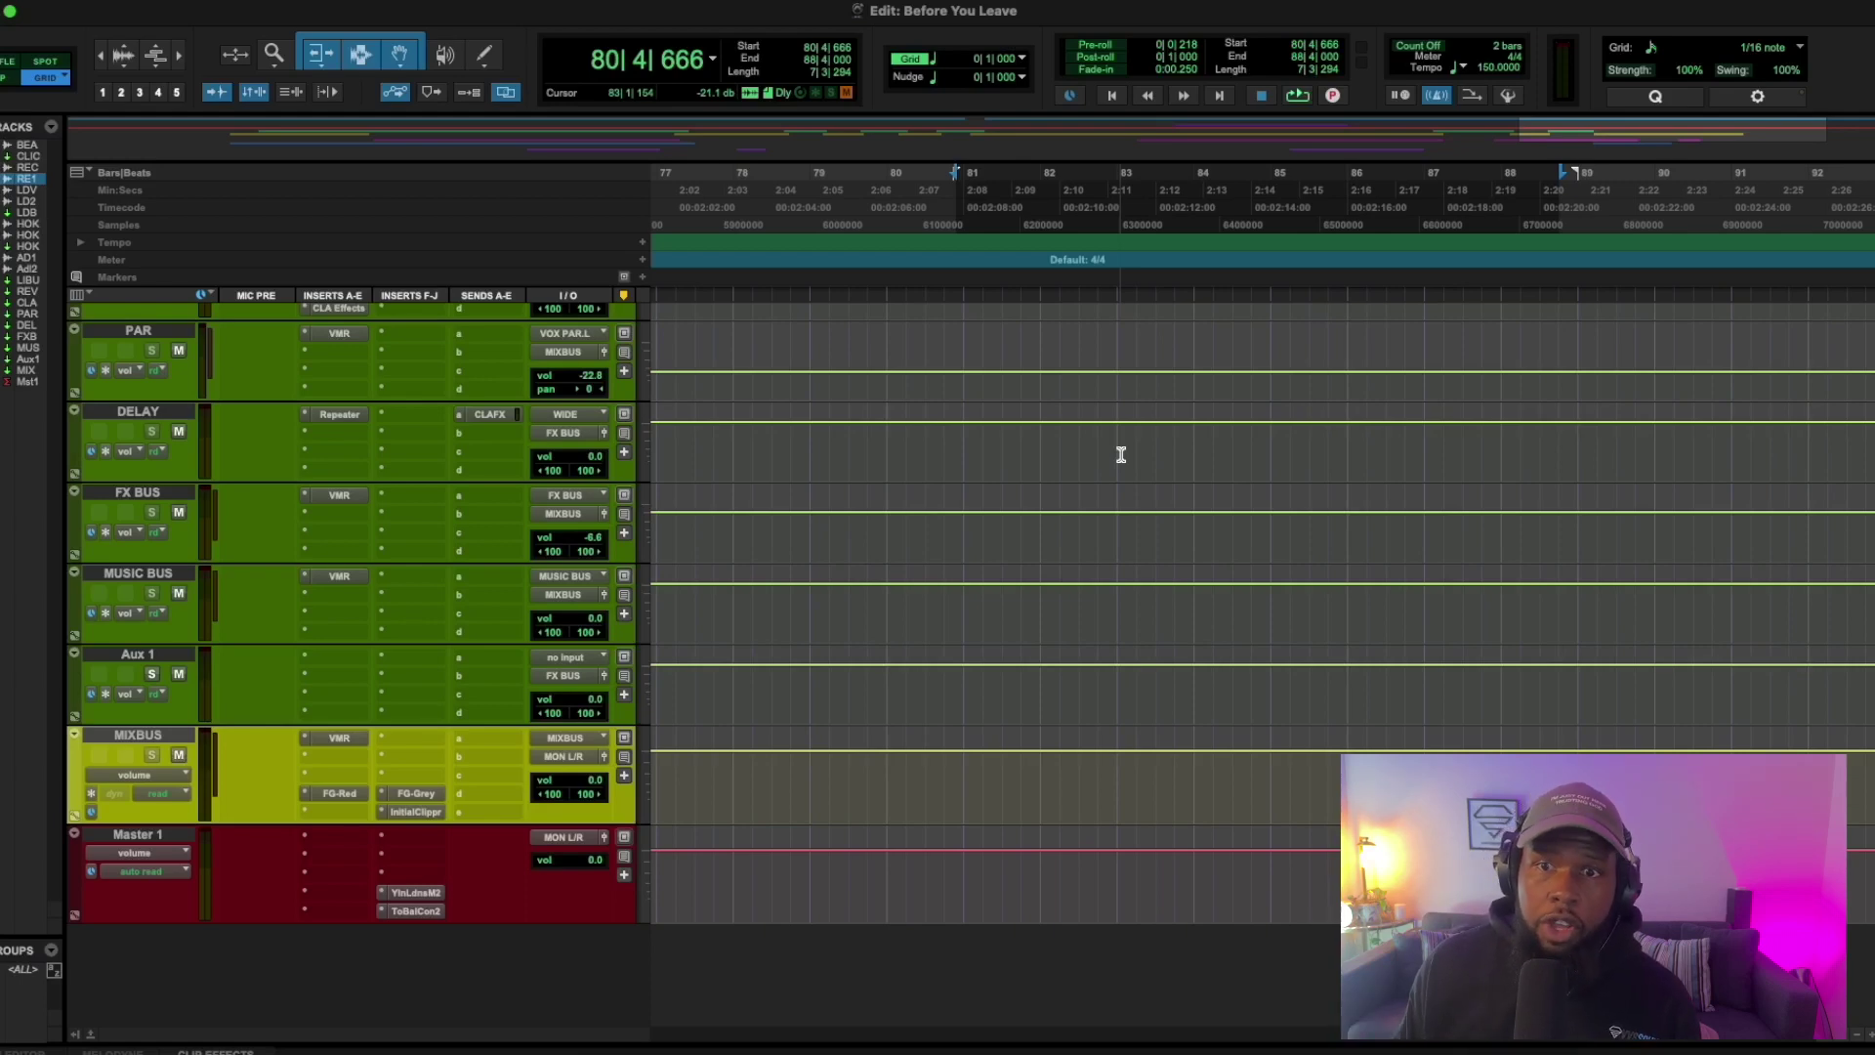
pyautogui.scroll(10, 1122, 454)
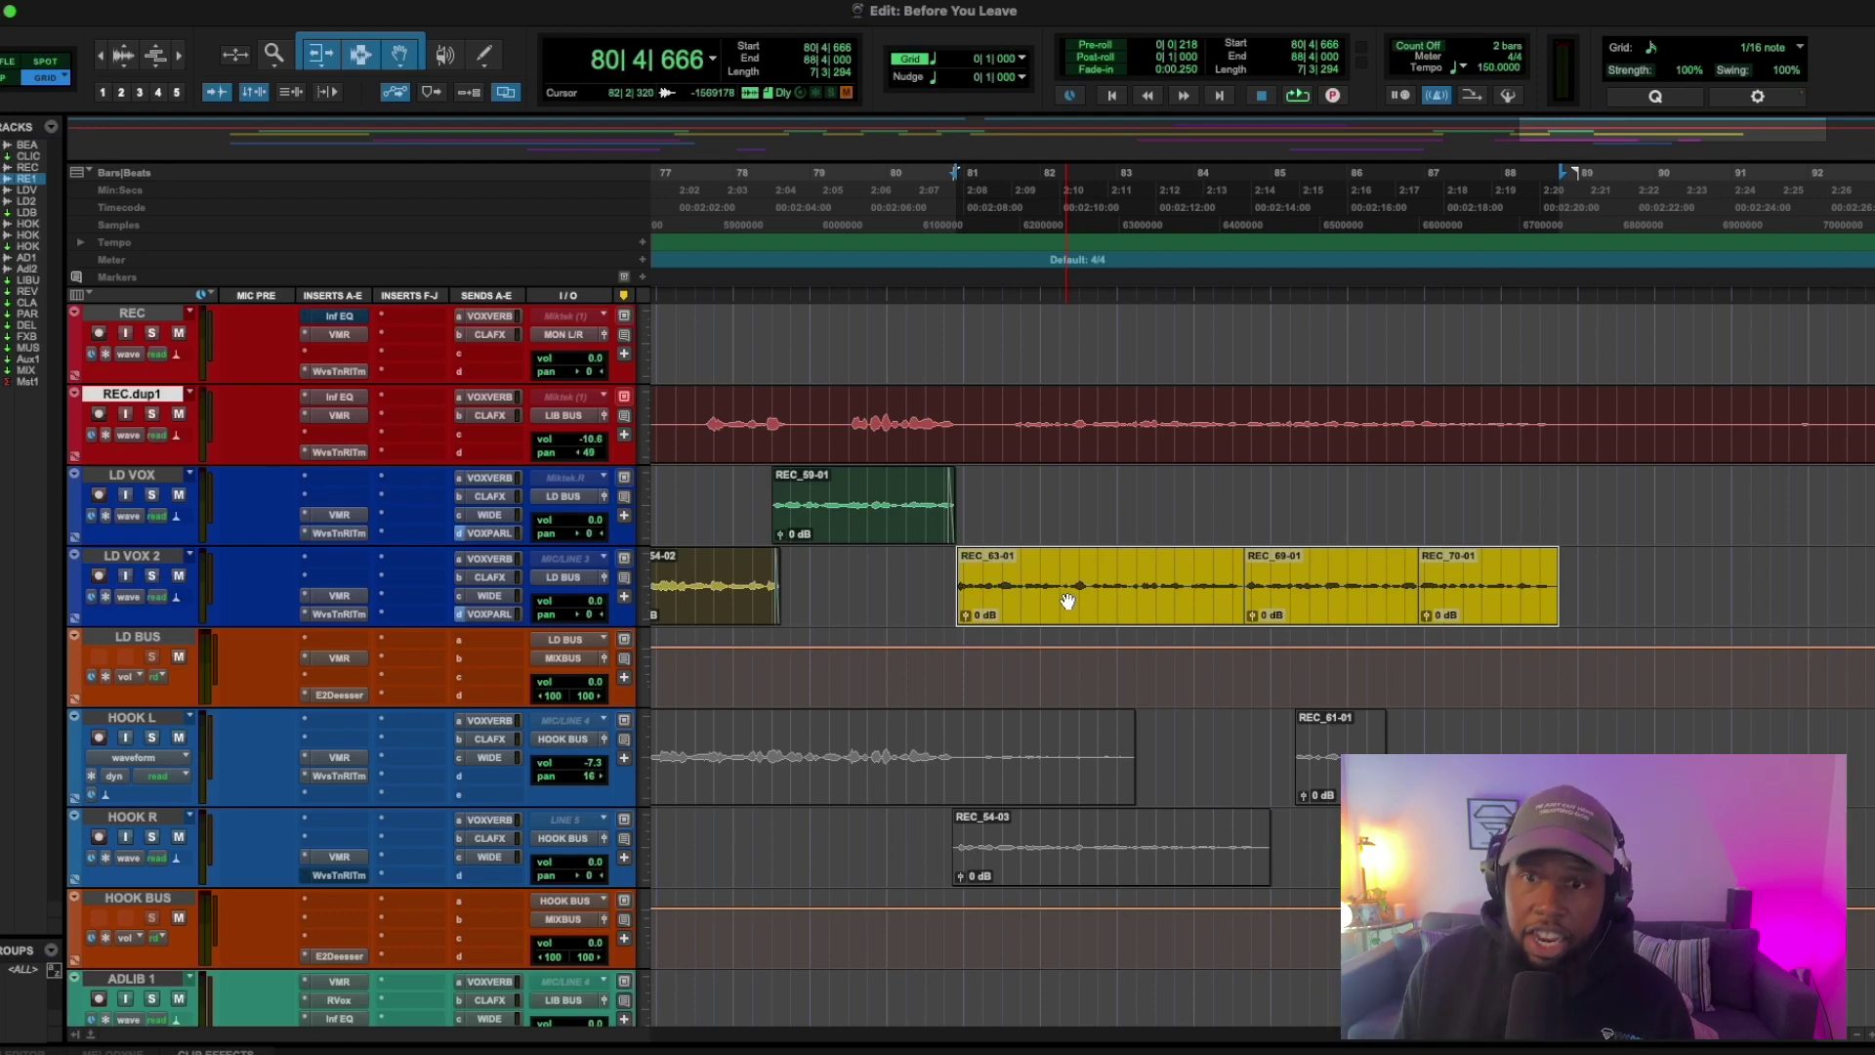
pyautogui.scroll(-10, 783, 520)
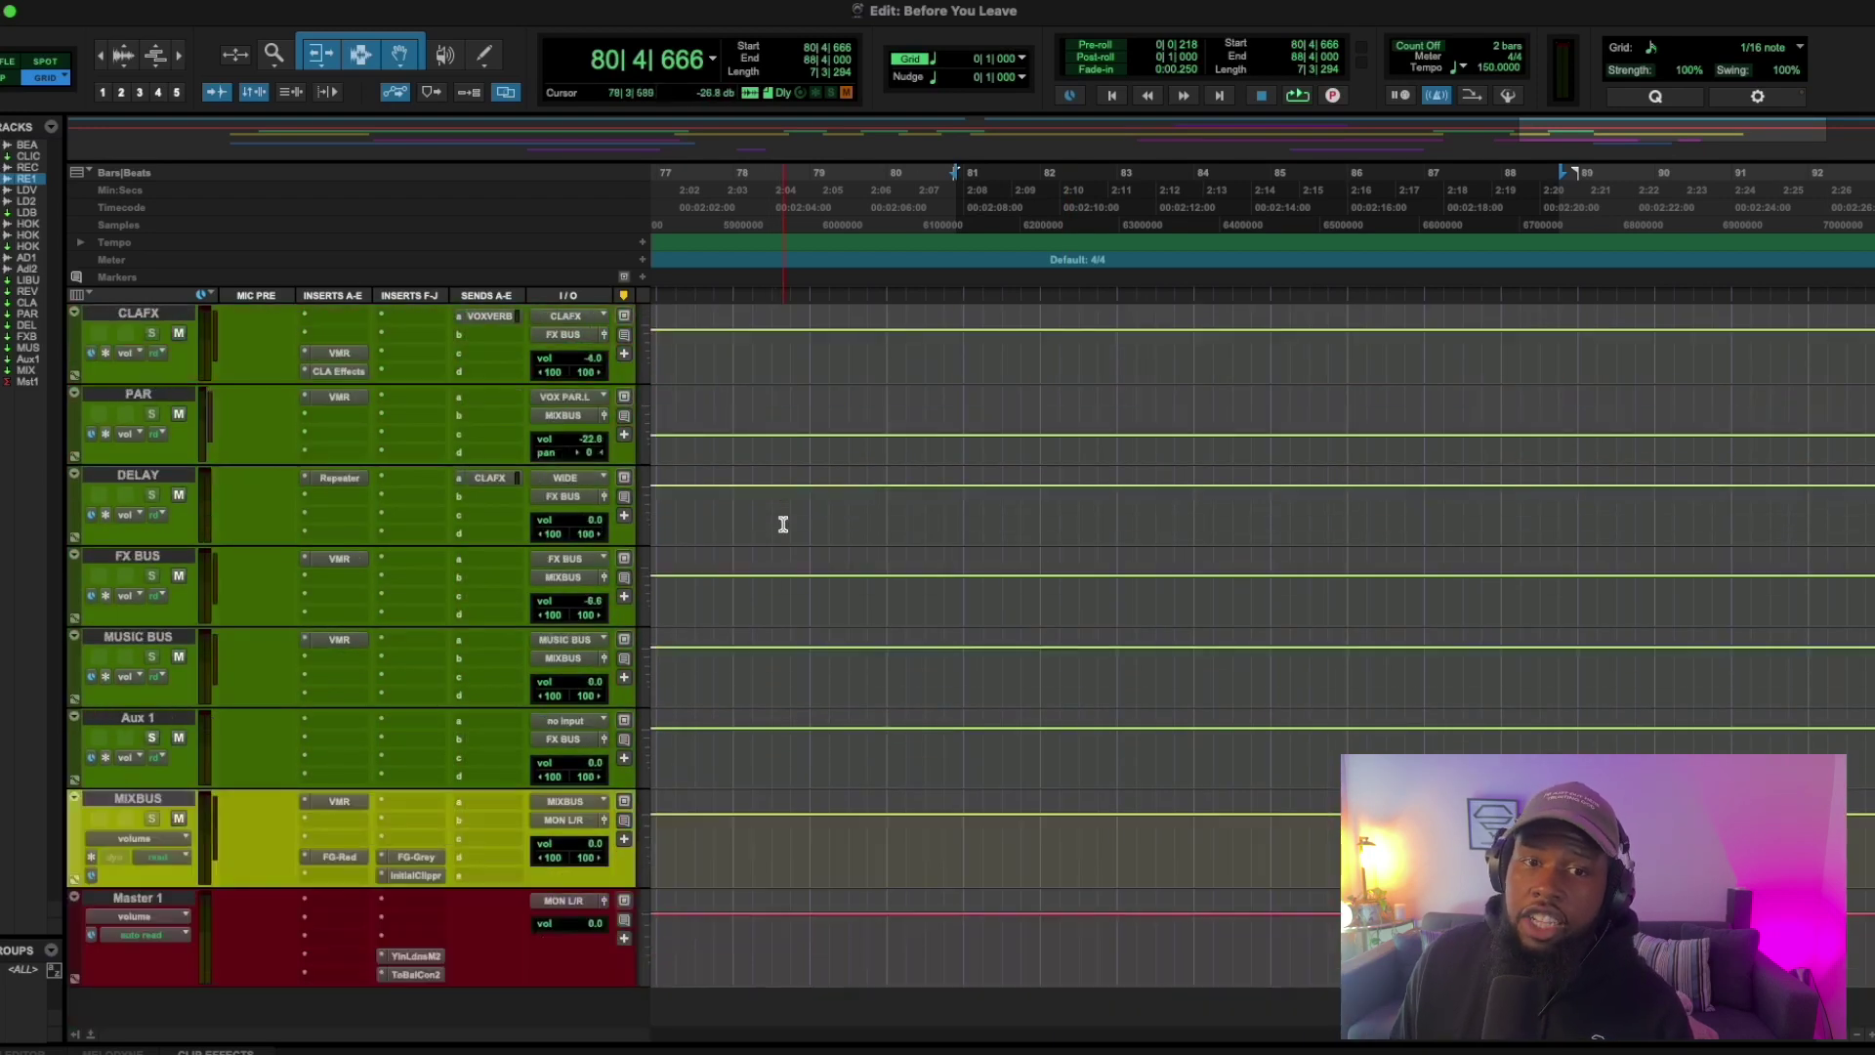
pyautogui.scroll(10, 785, 525)
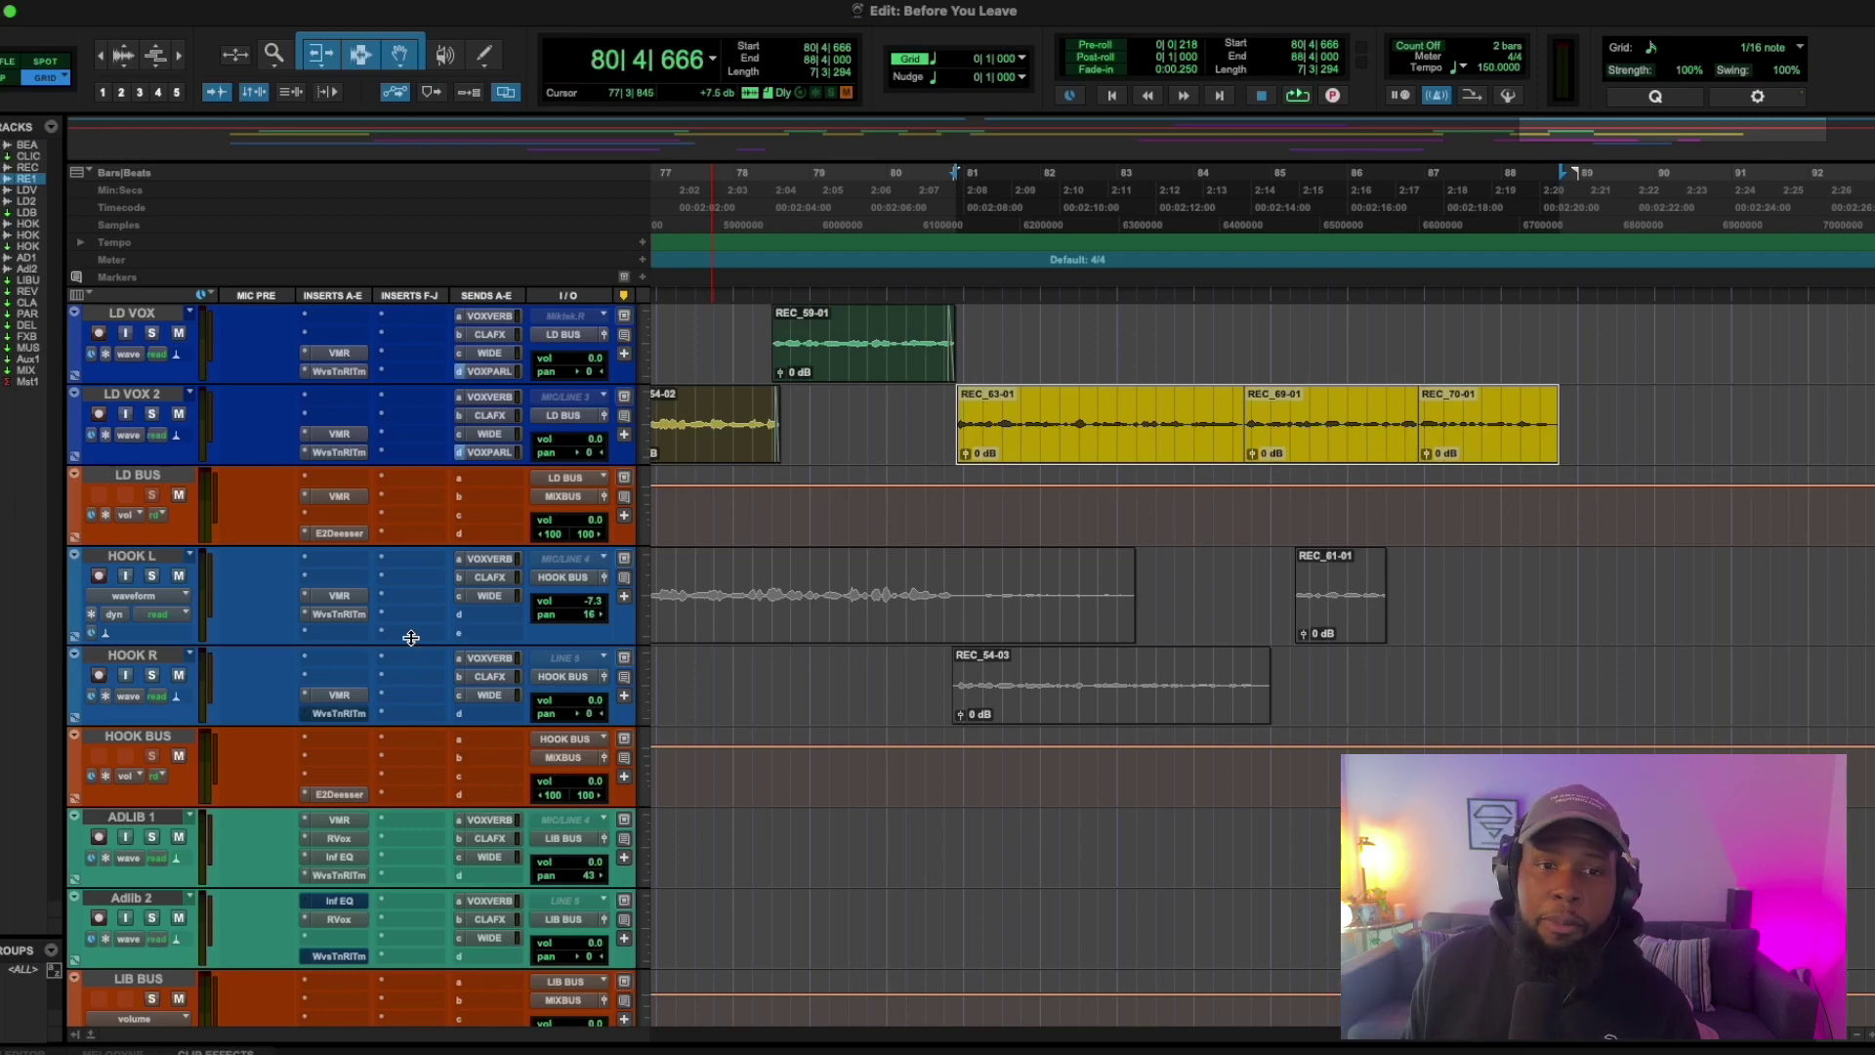
pyautogui.scroll(-5, 422, 636)
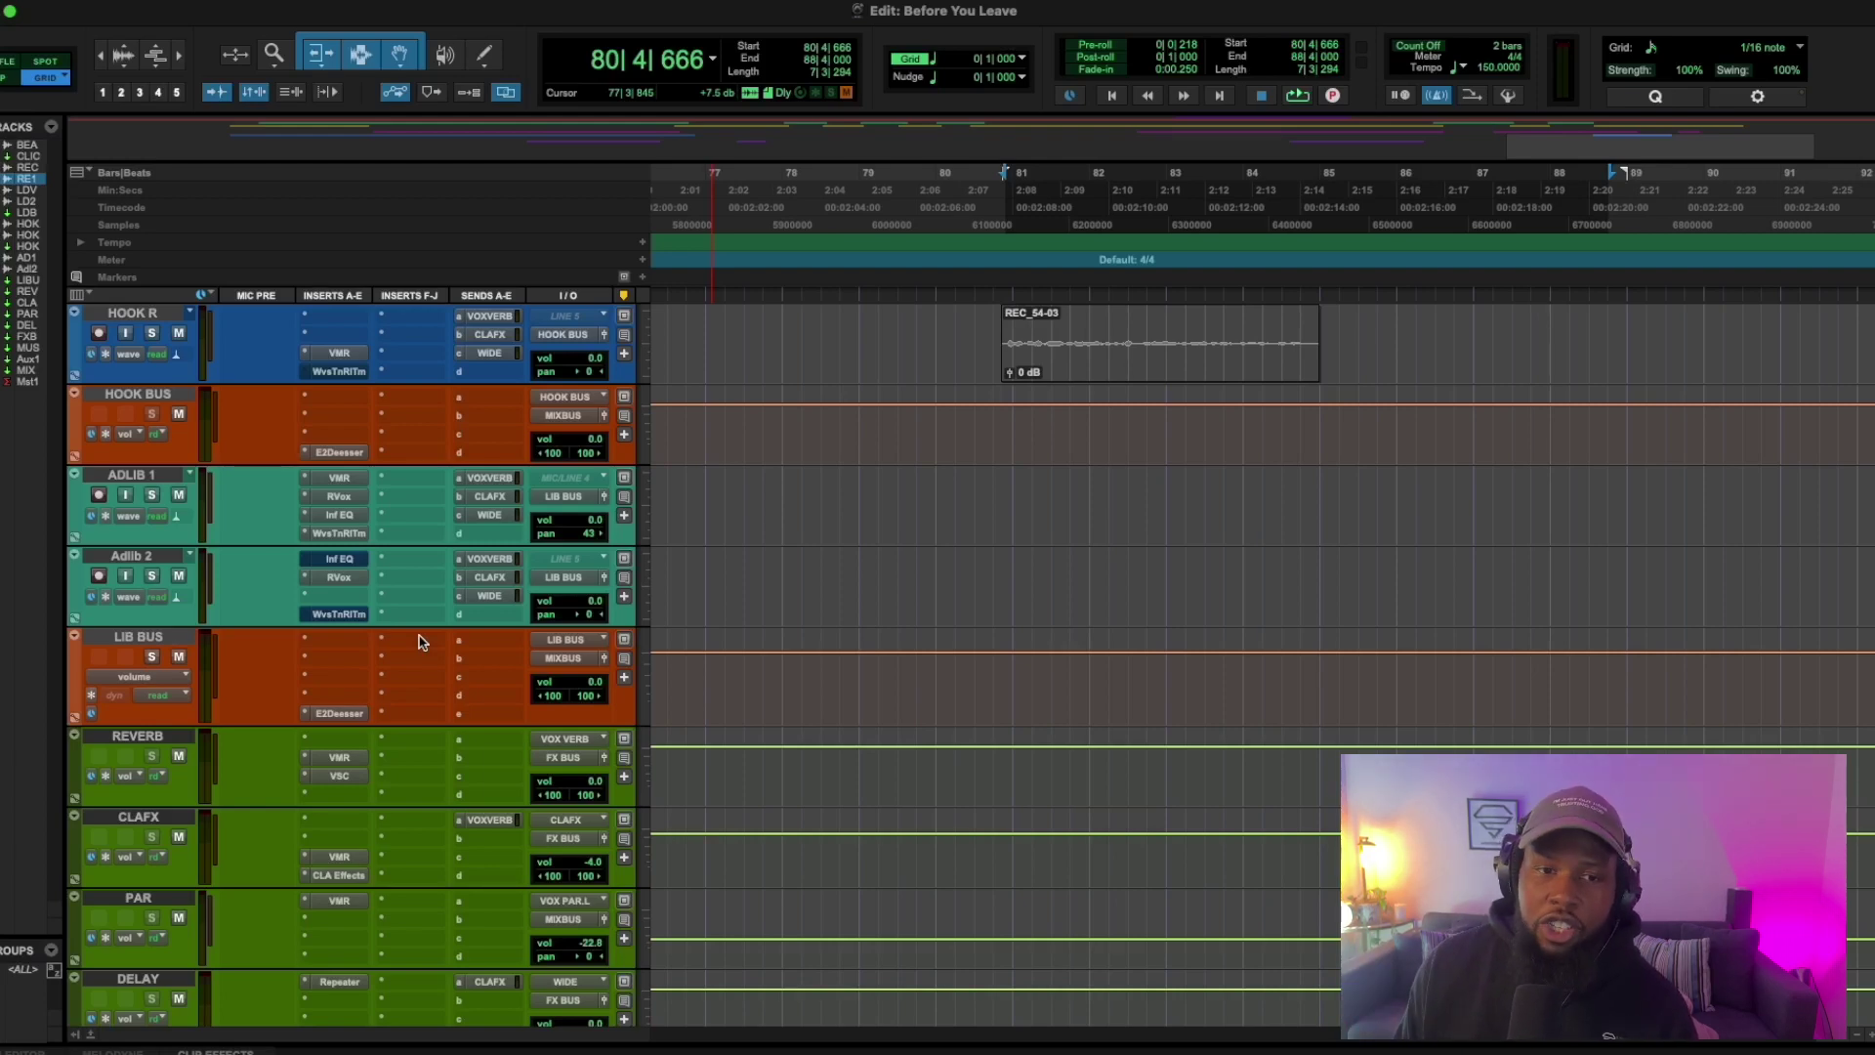
pyautogui.scroll(-5, 422, 642)
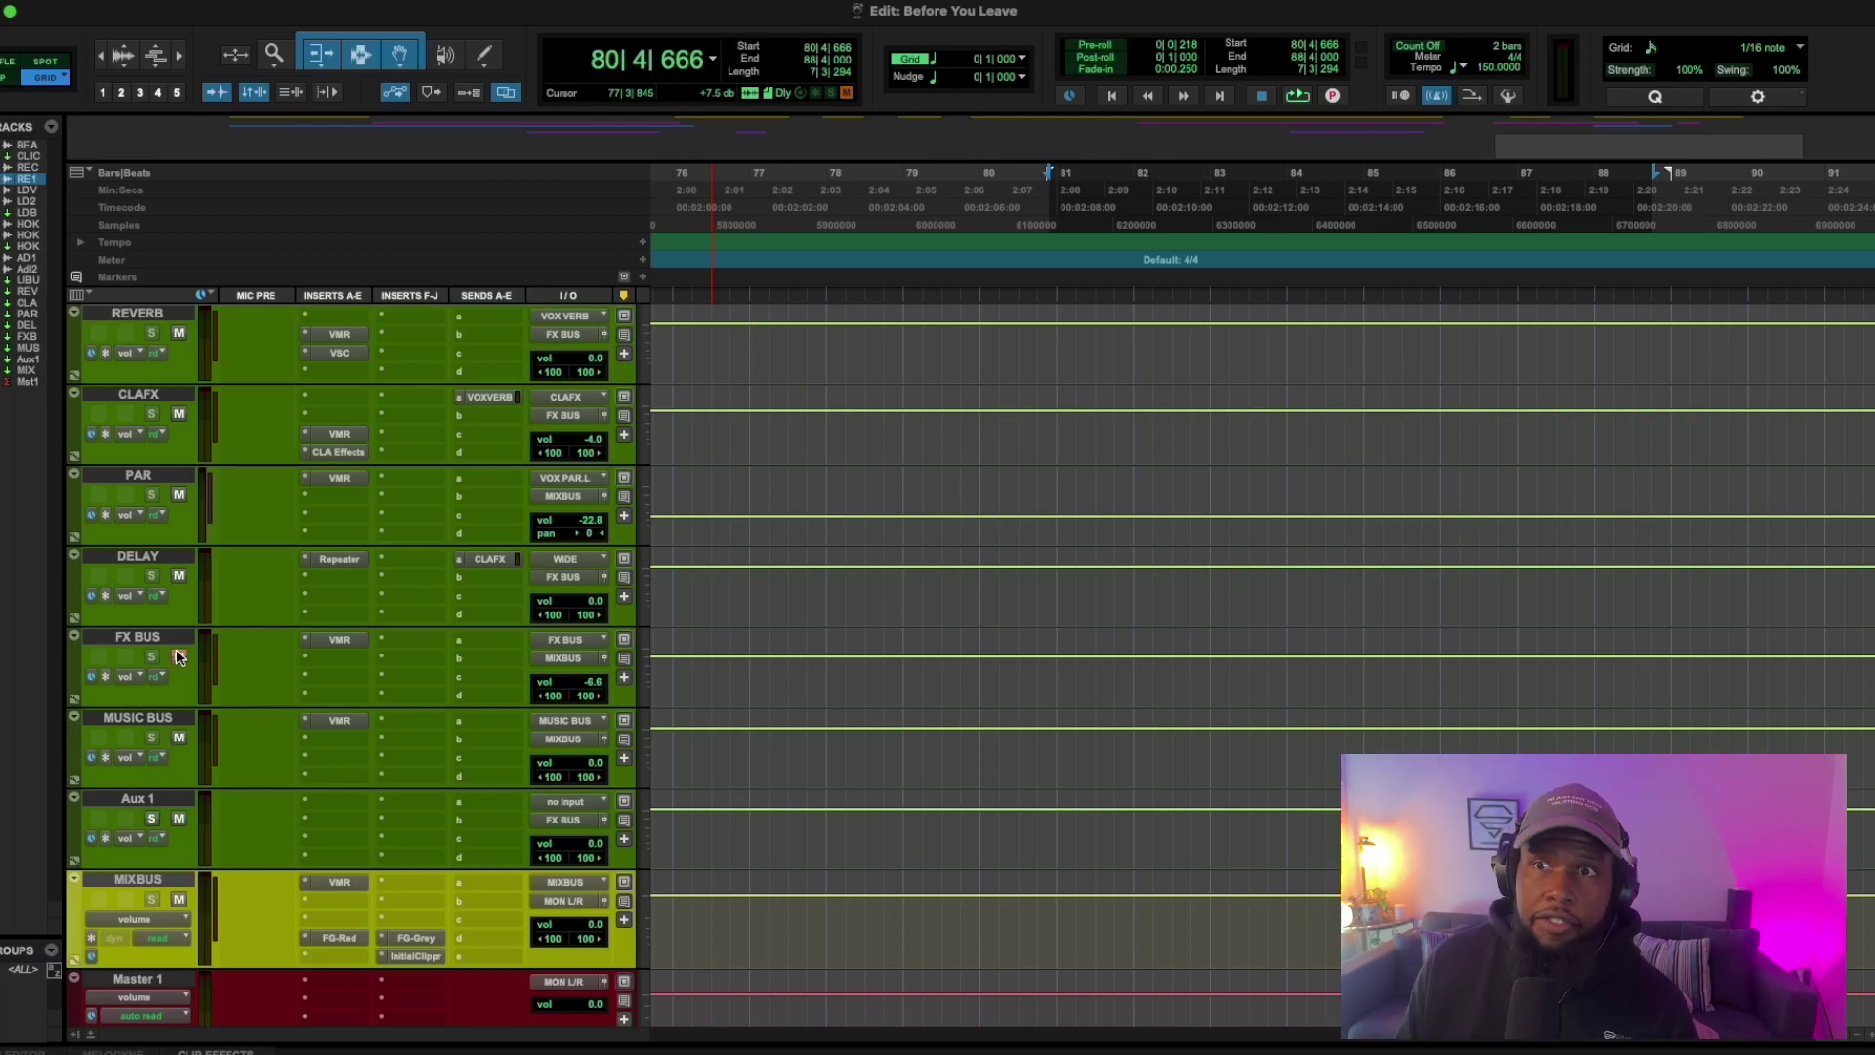
pyautogui.click(178, 656)
pyautogui.press('space')
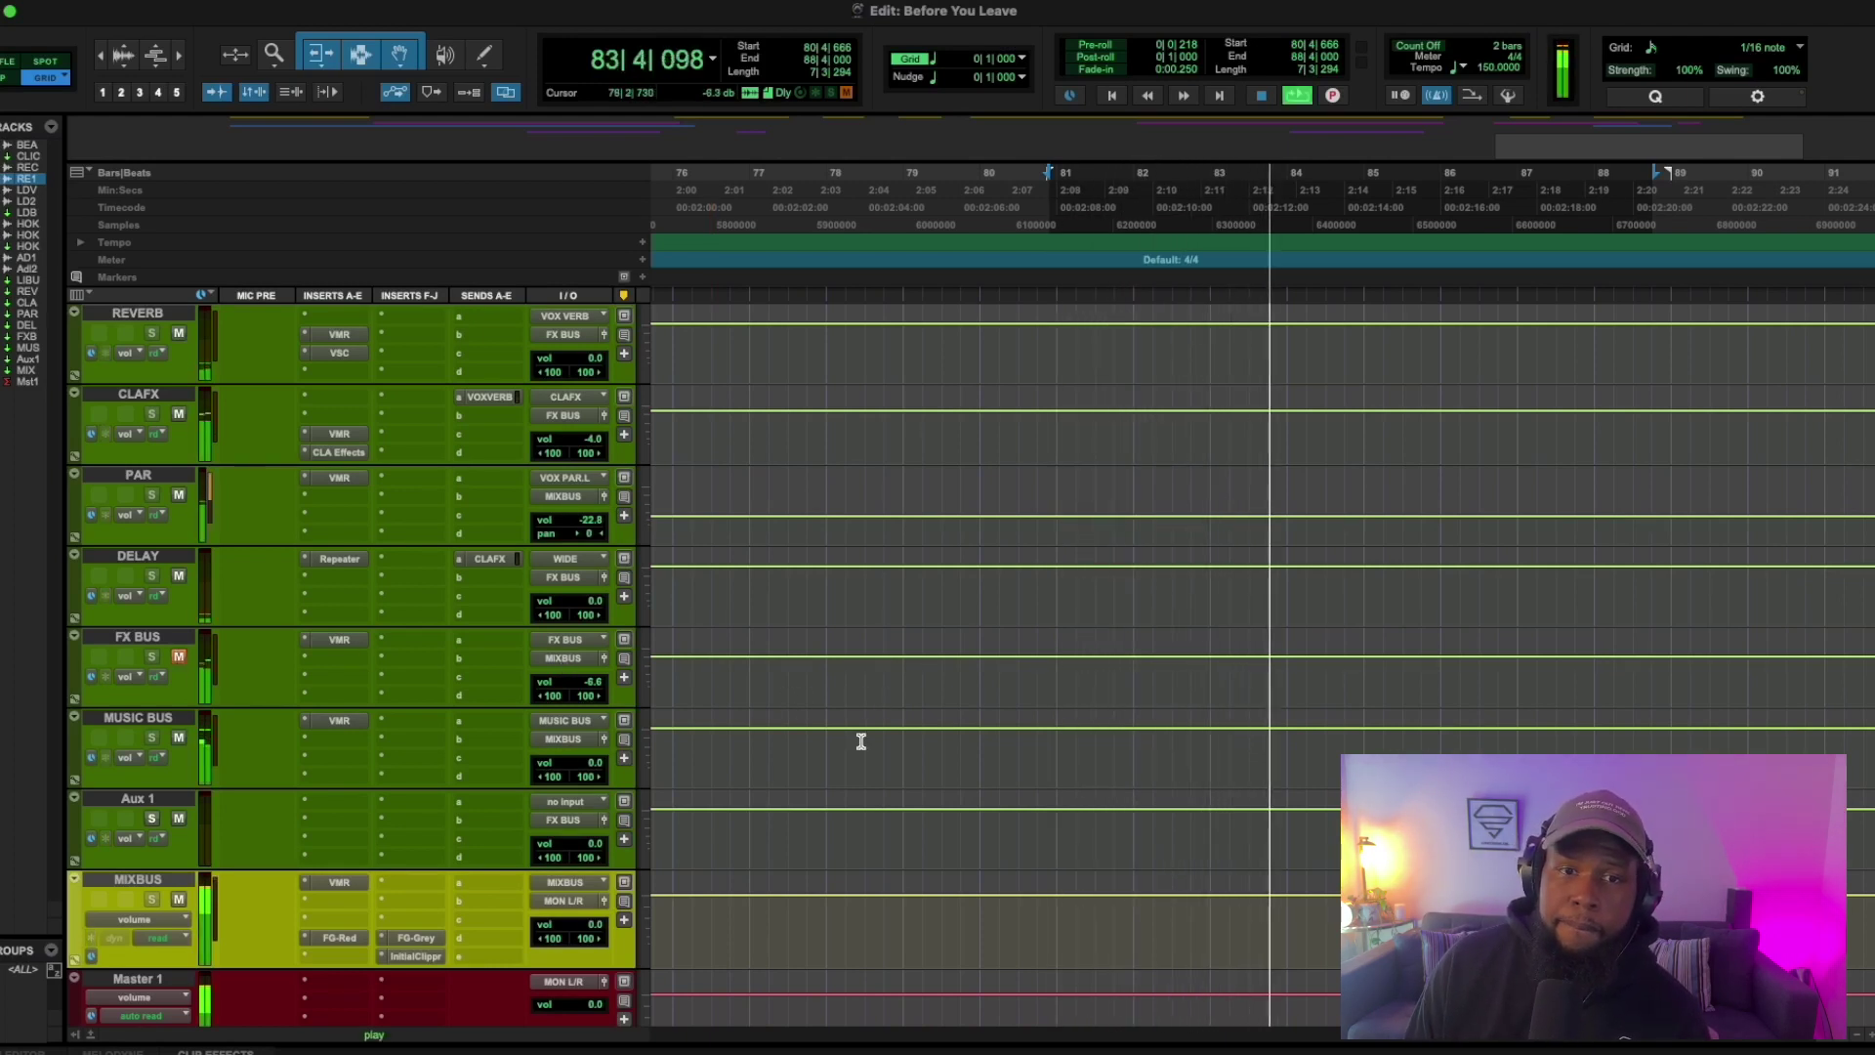
pyautogui.press('space')
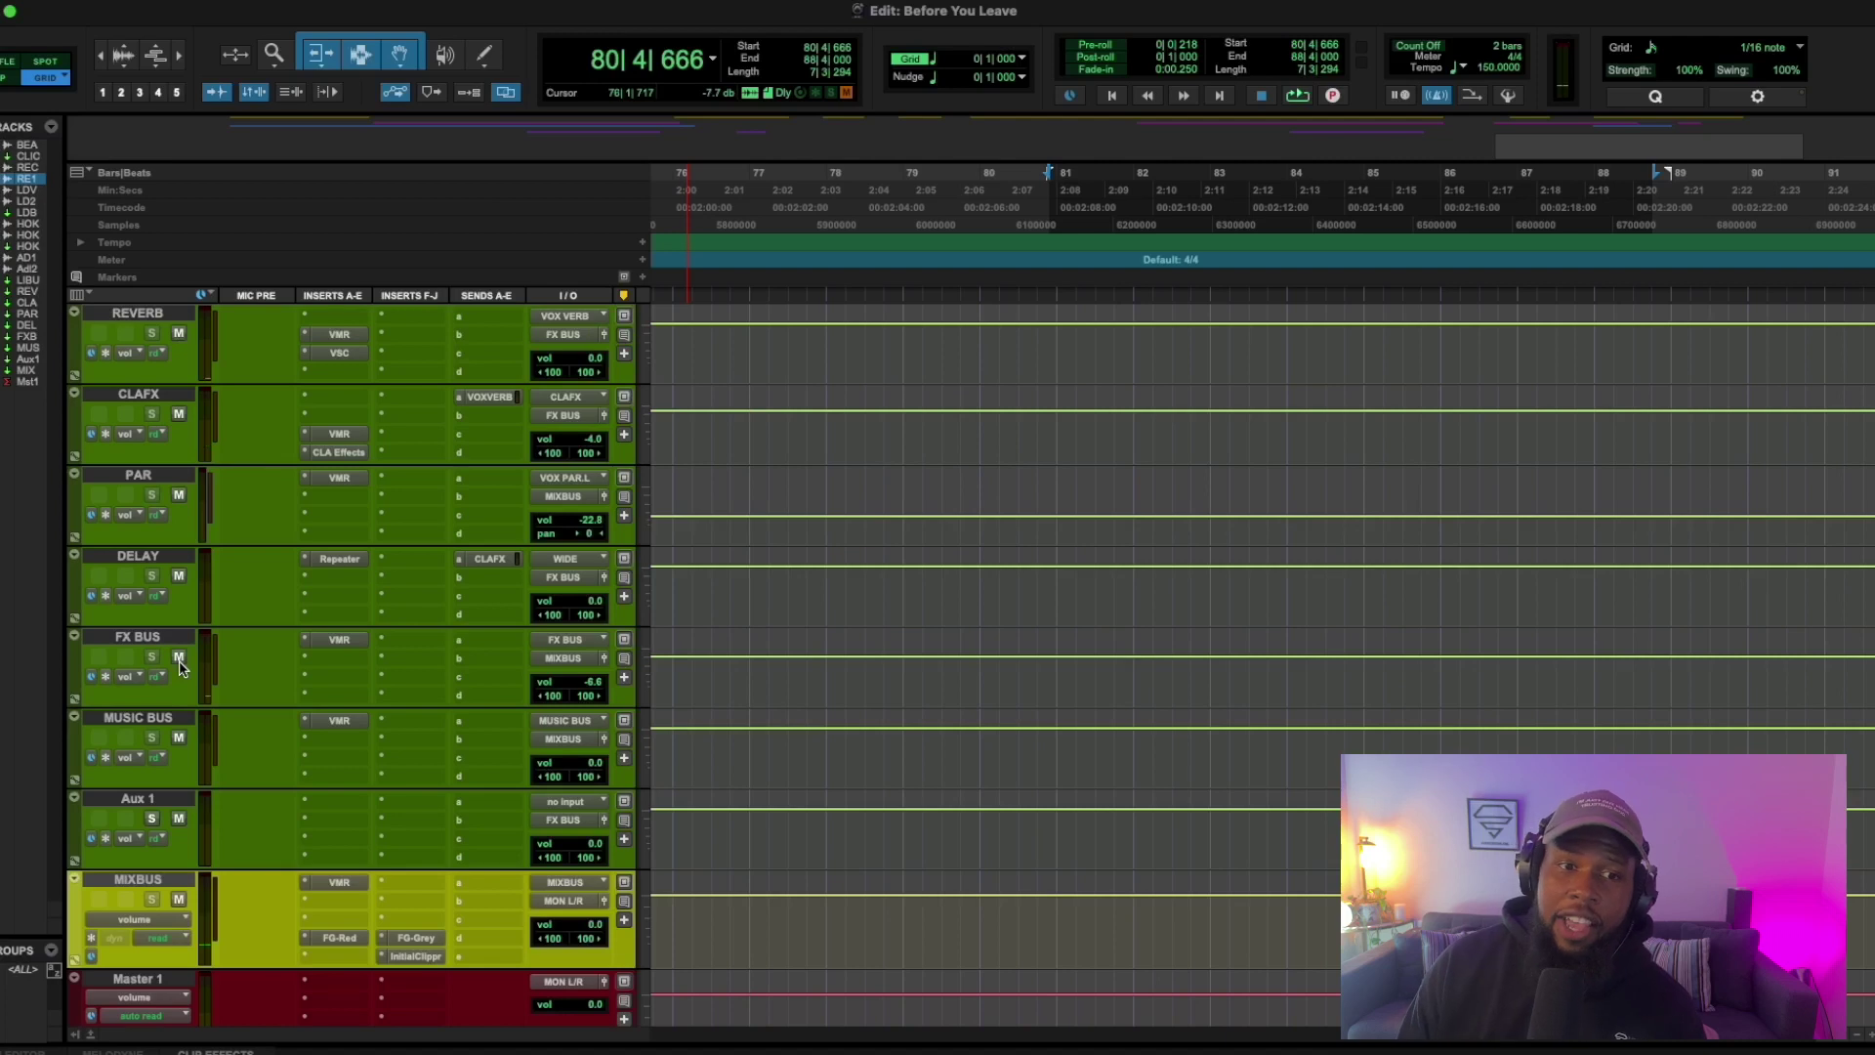
pyautogui.press('space')
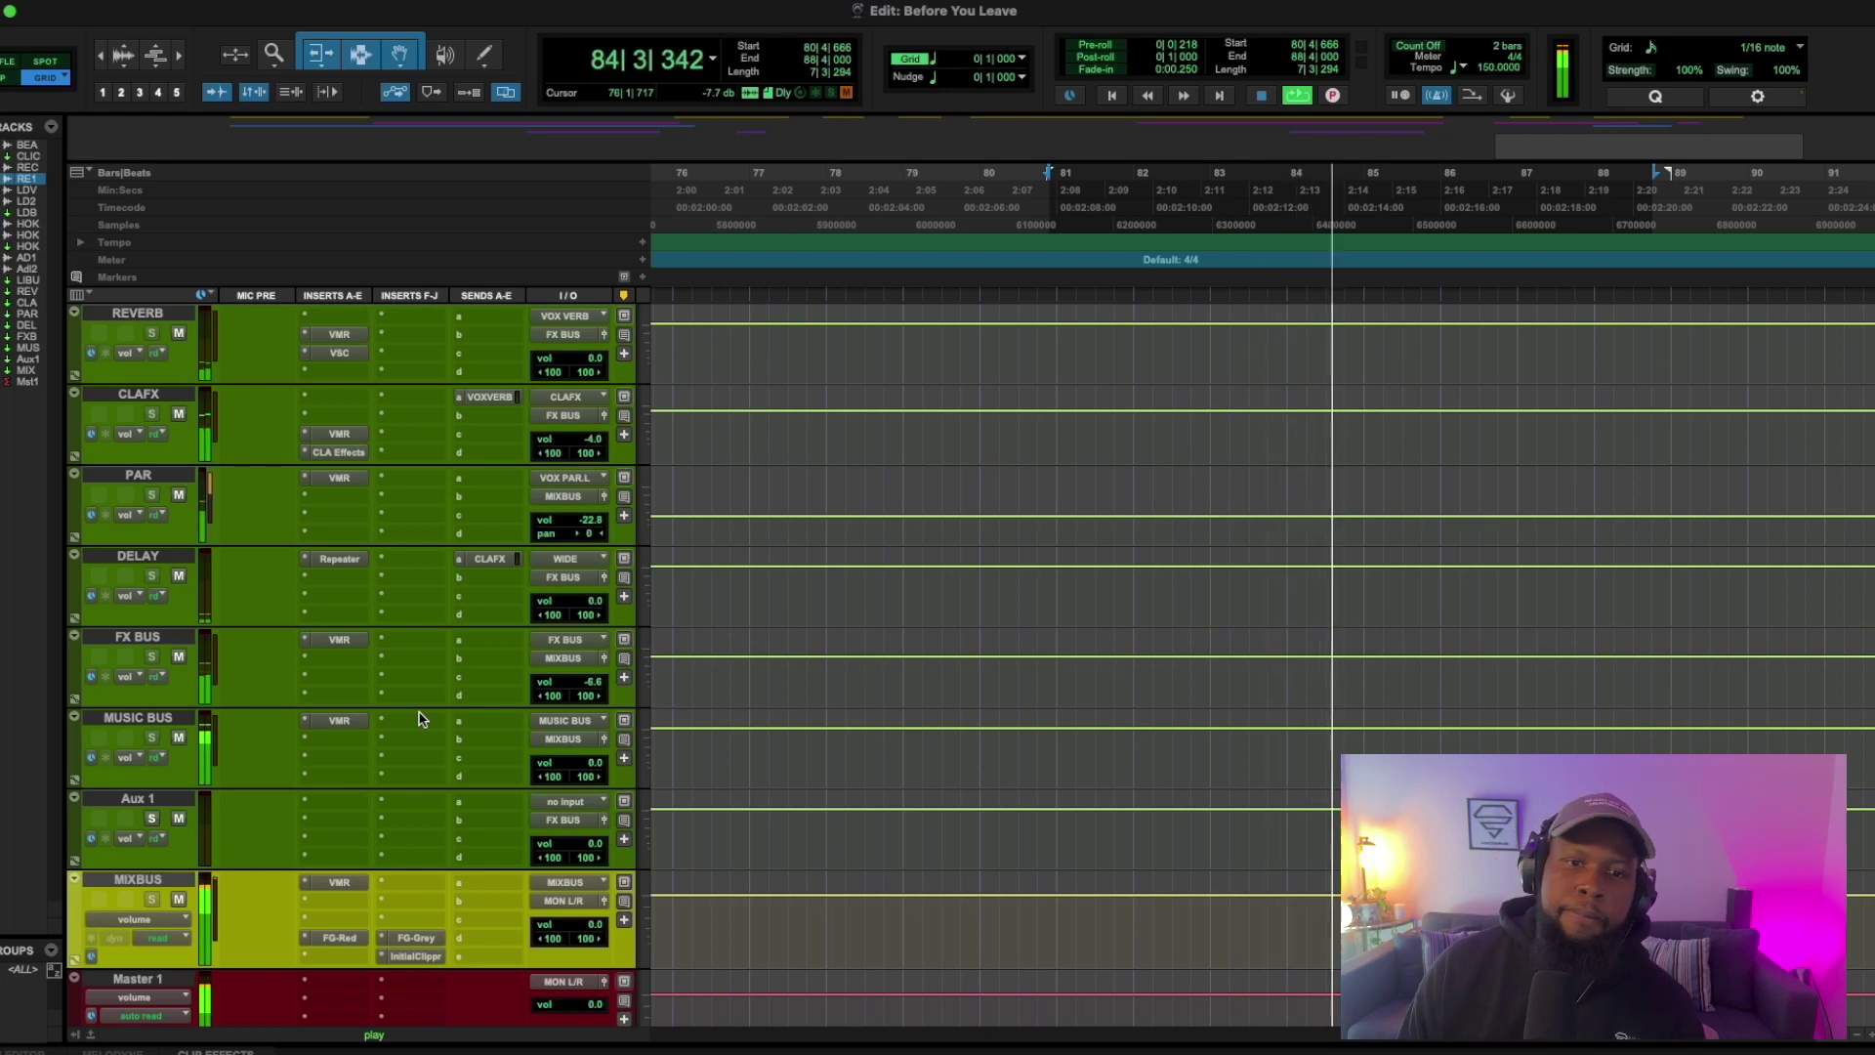
pyautogui.press('space')
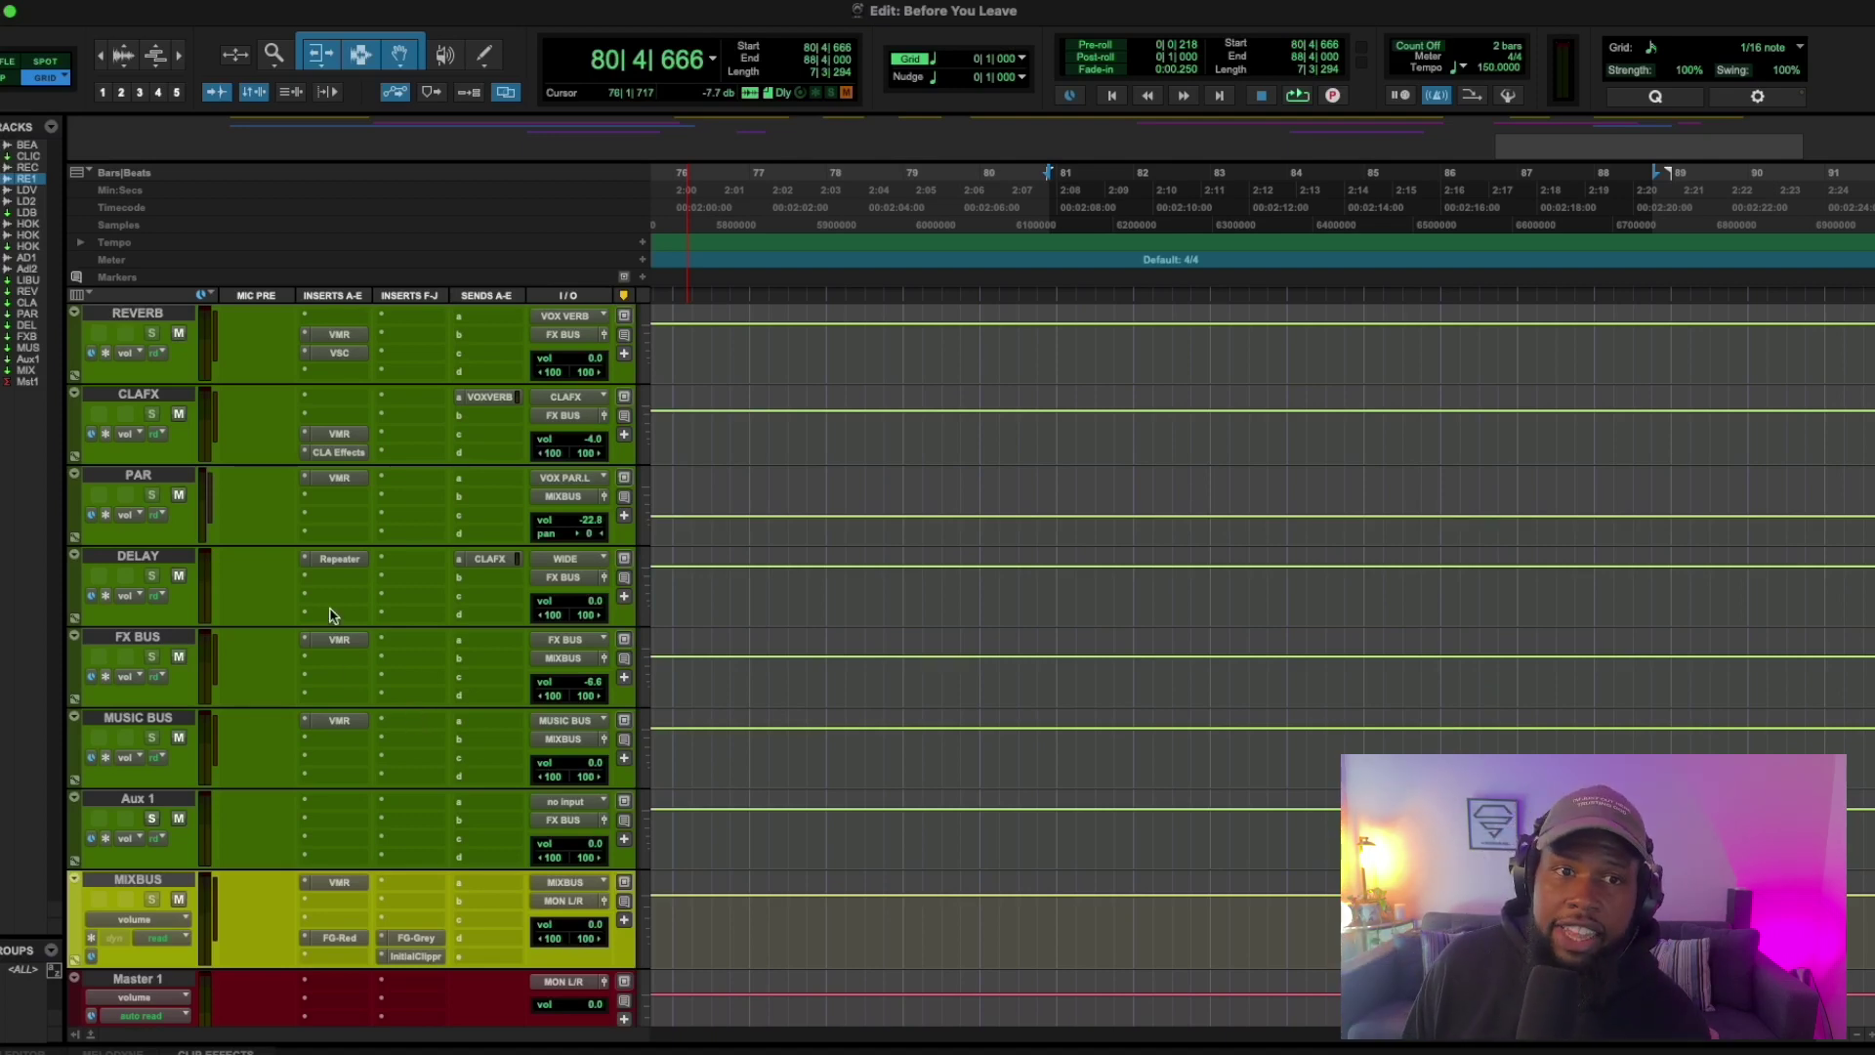
pyautogui.scroll(3, 215, 552)
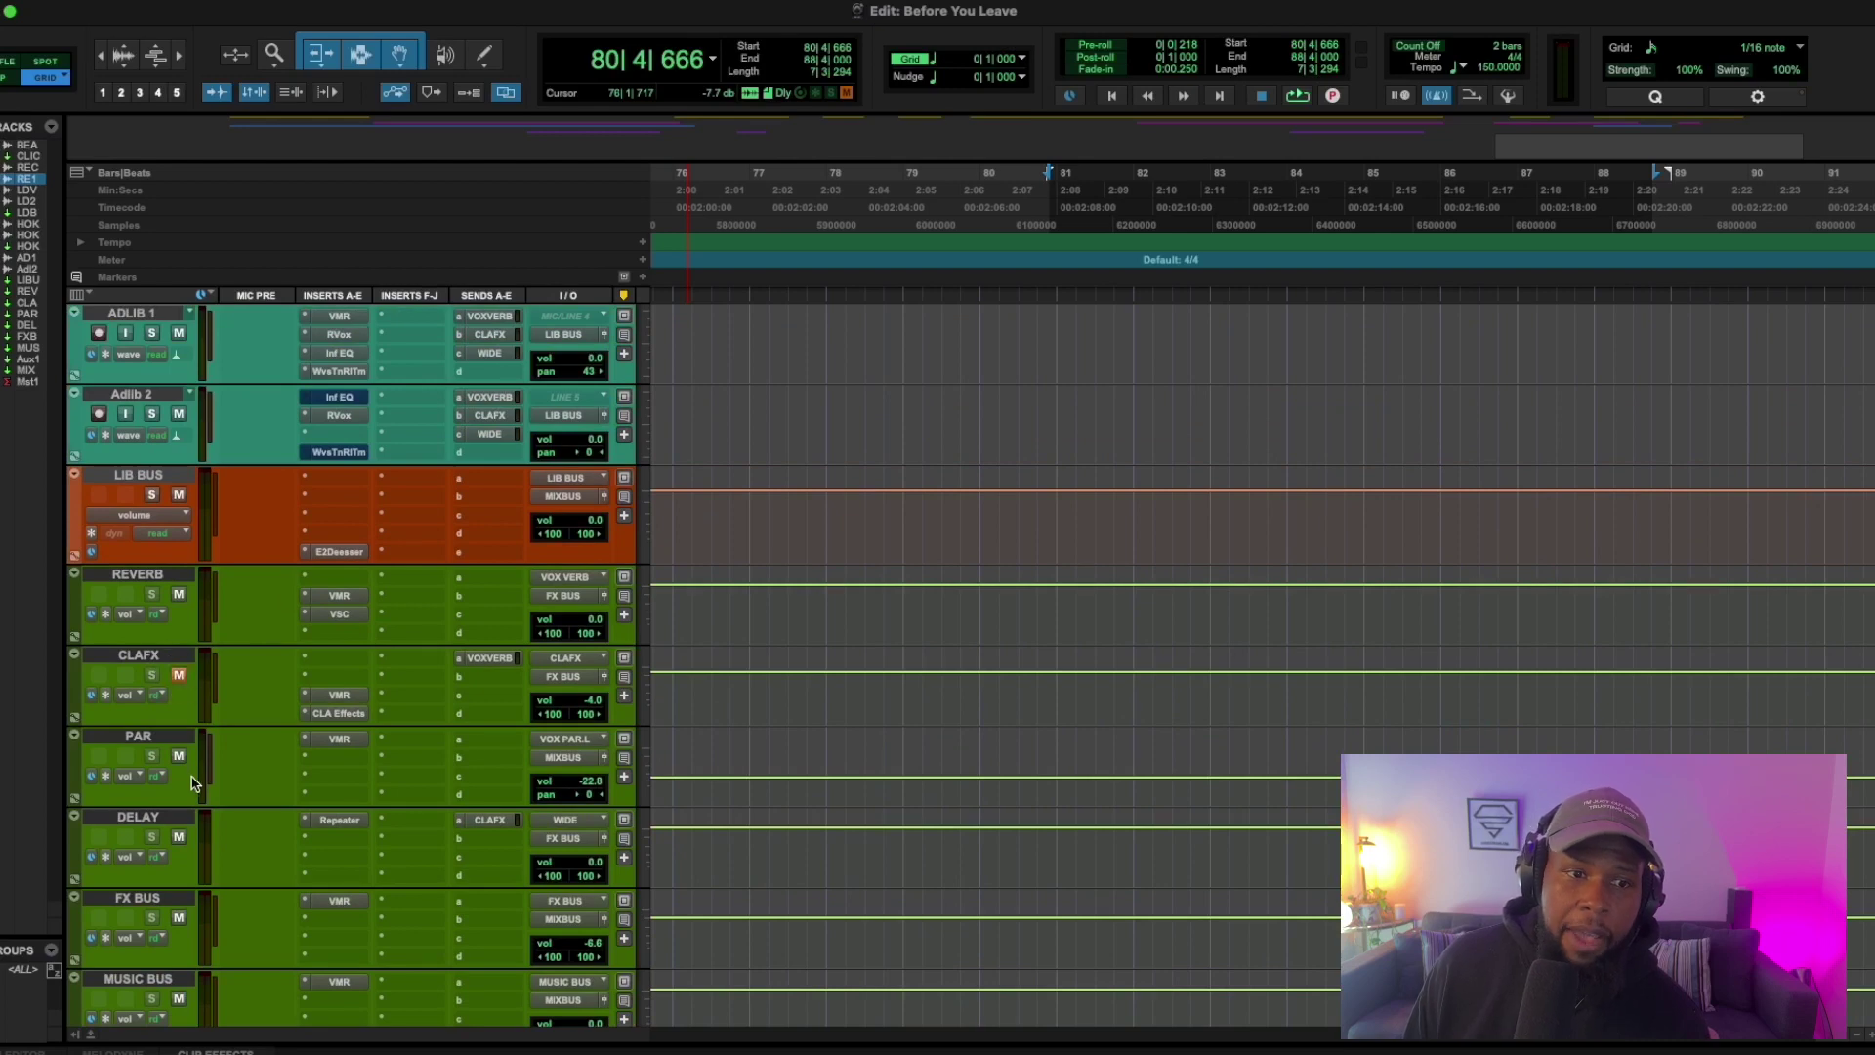
pyautogui.click(178, 837)
pyautogui.click(179, 756)
pyautogui.scroll(-2, 181, 787)
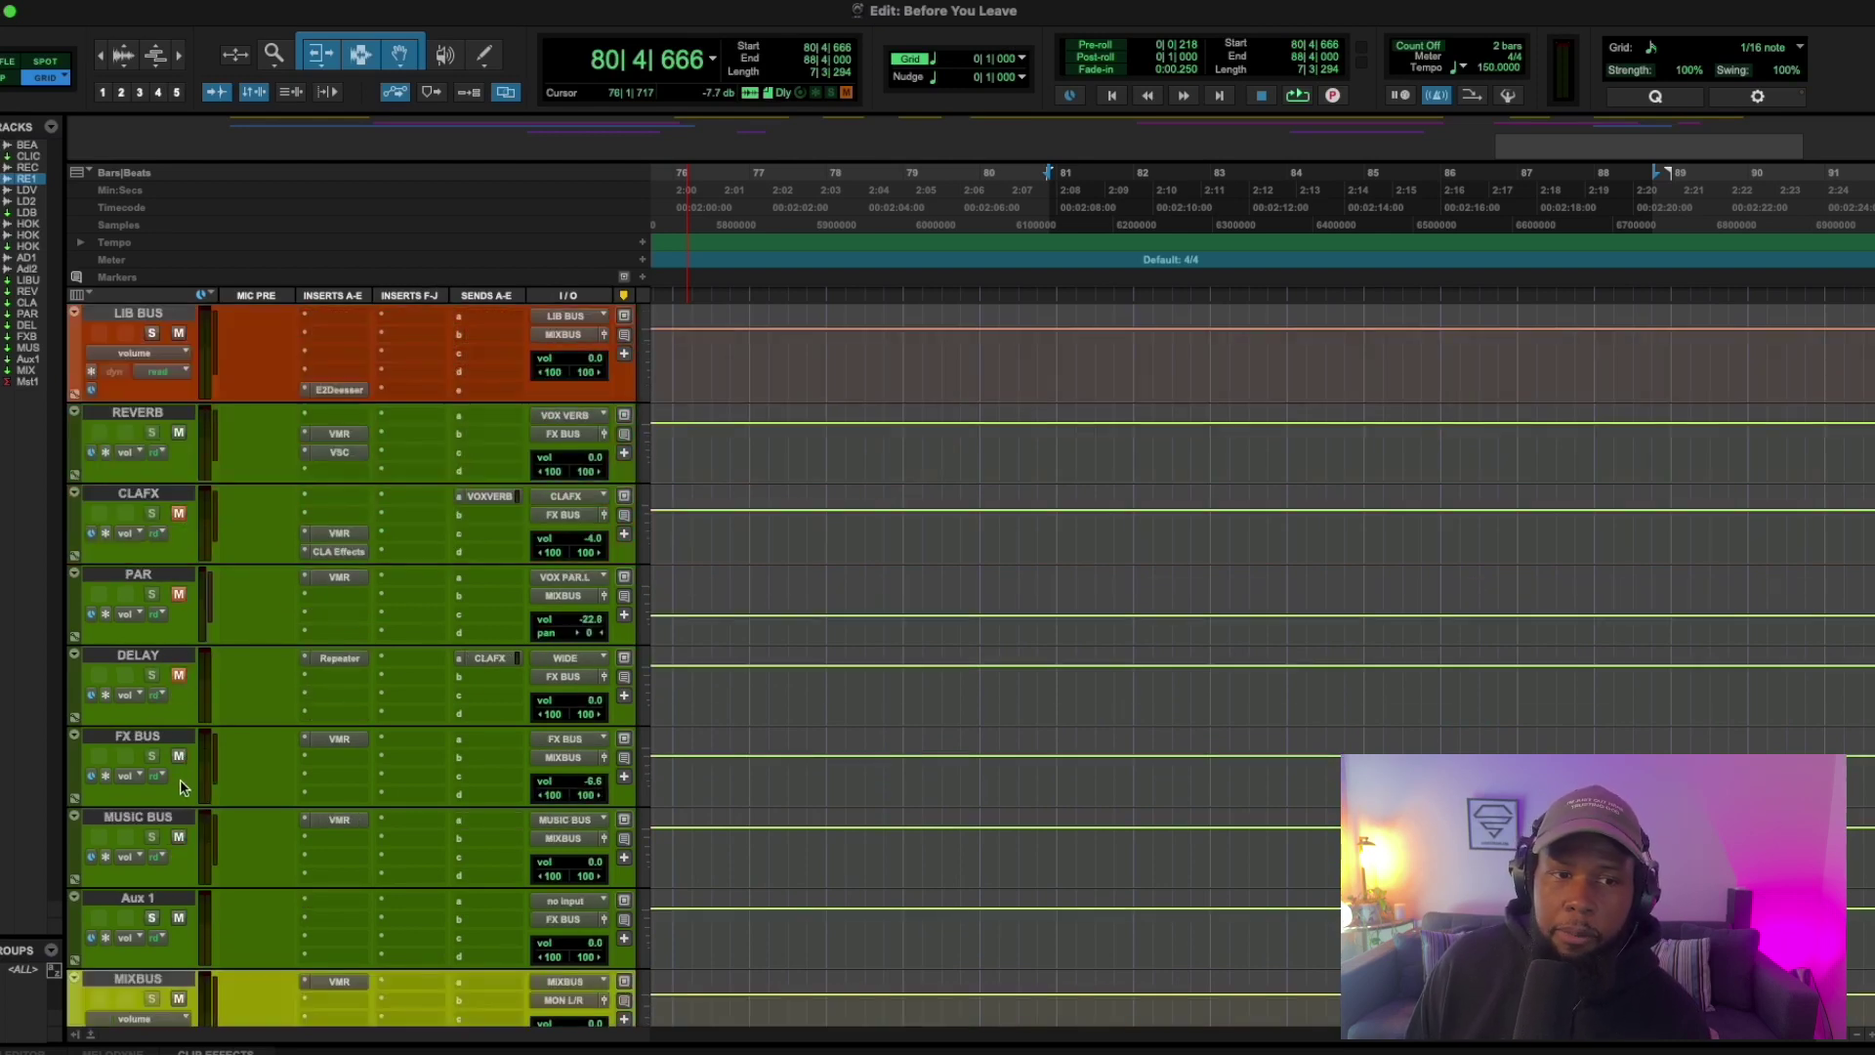
pyautogui.scroll(7, 244, 693)
pyautogui.scroll(-5, 244, 694)
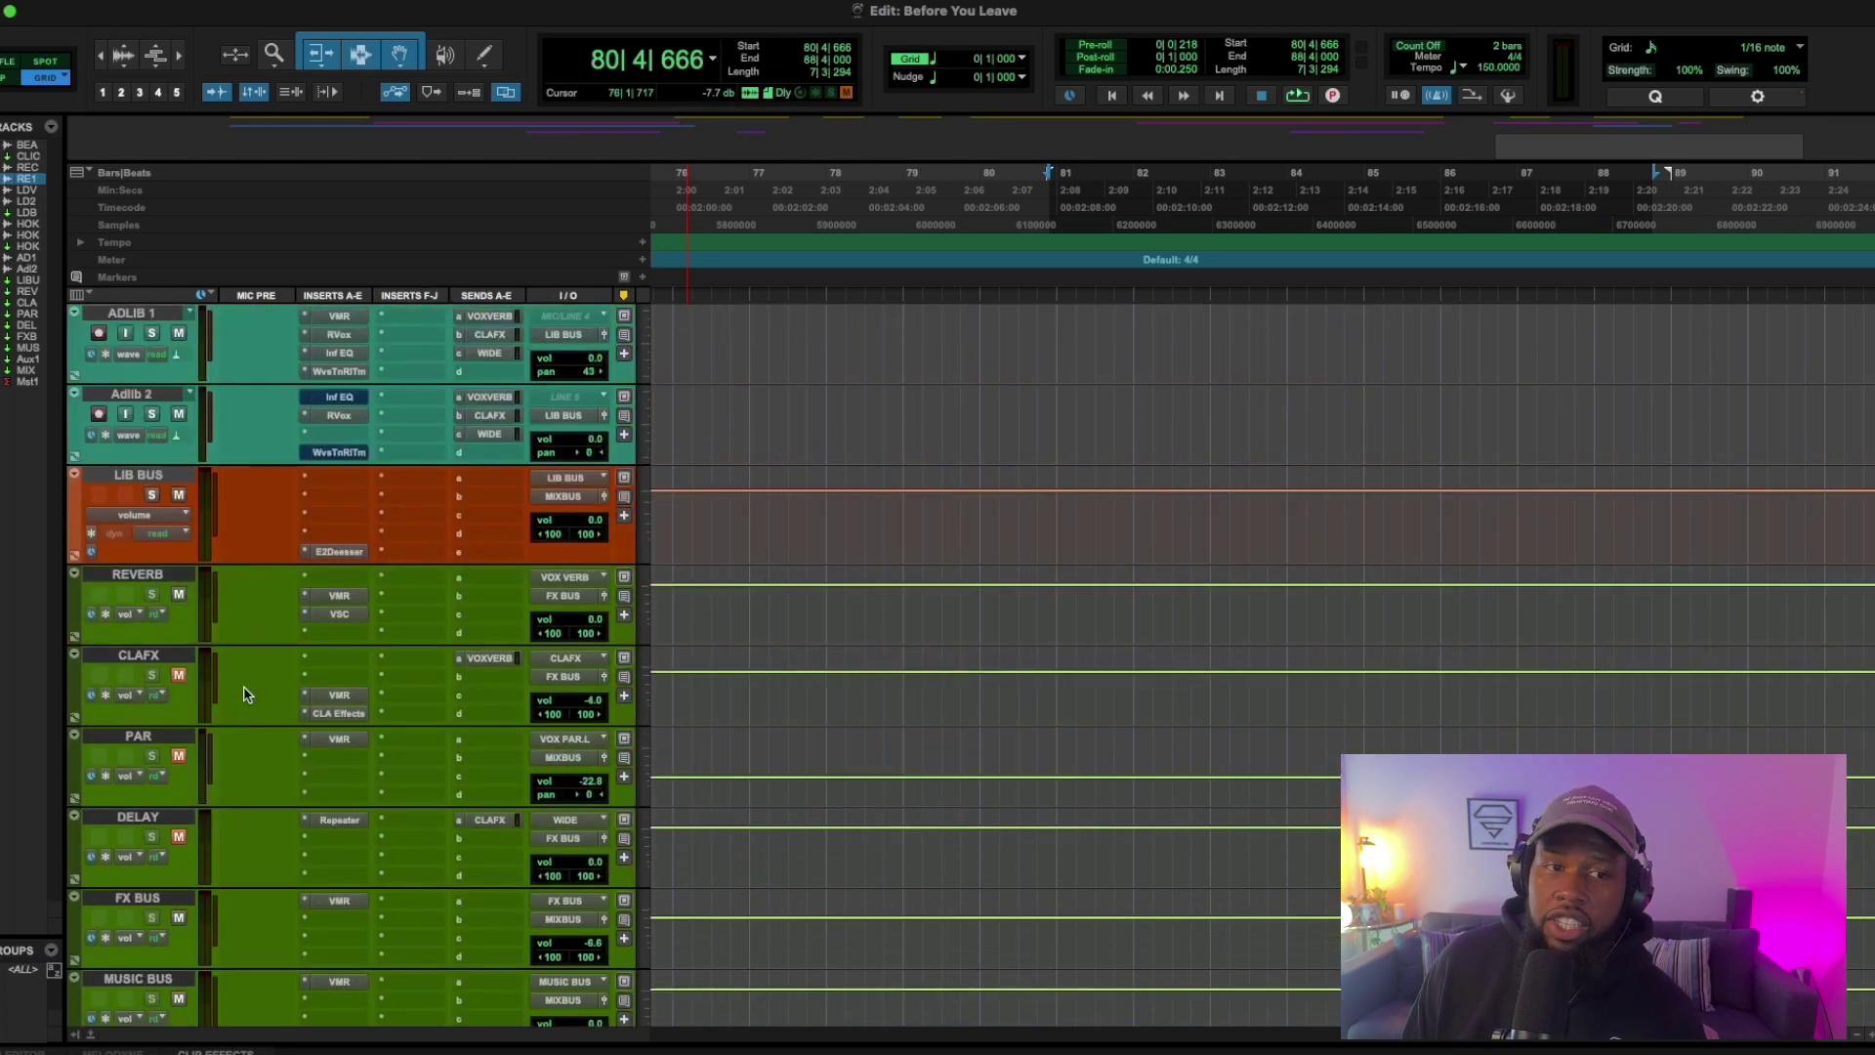
pyautogui.press('space')
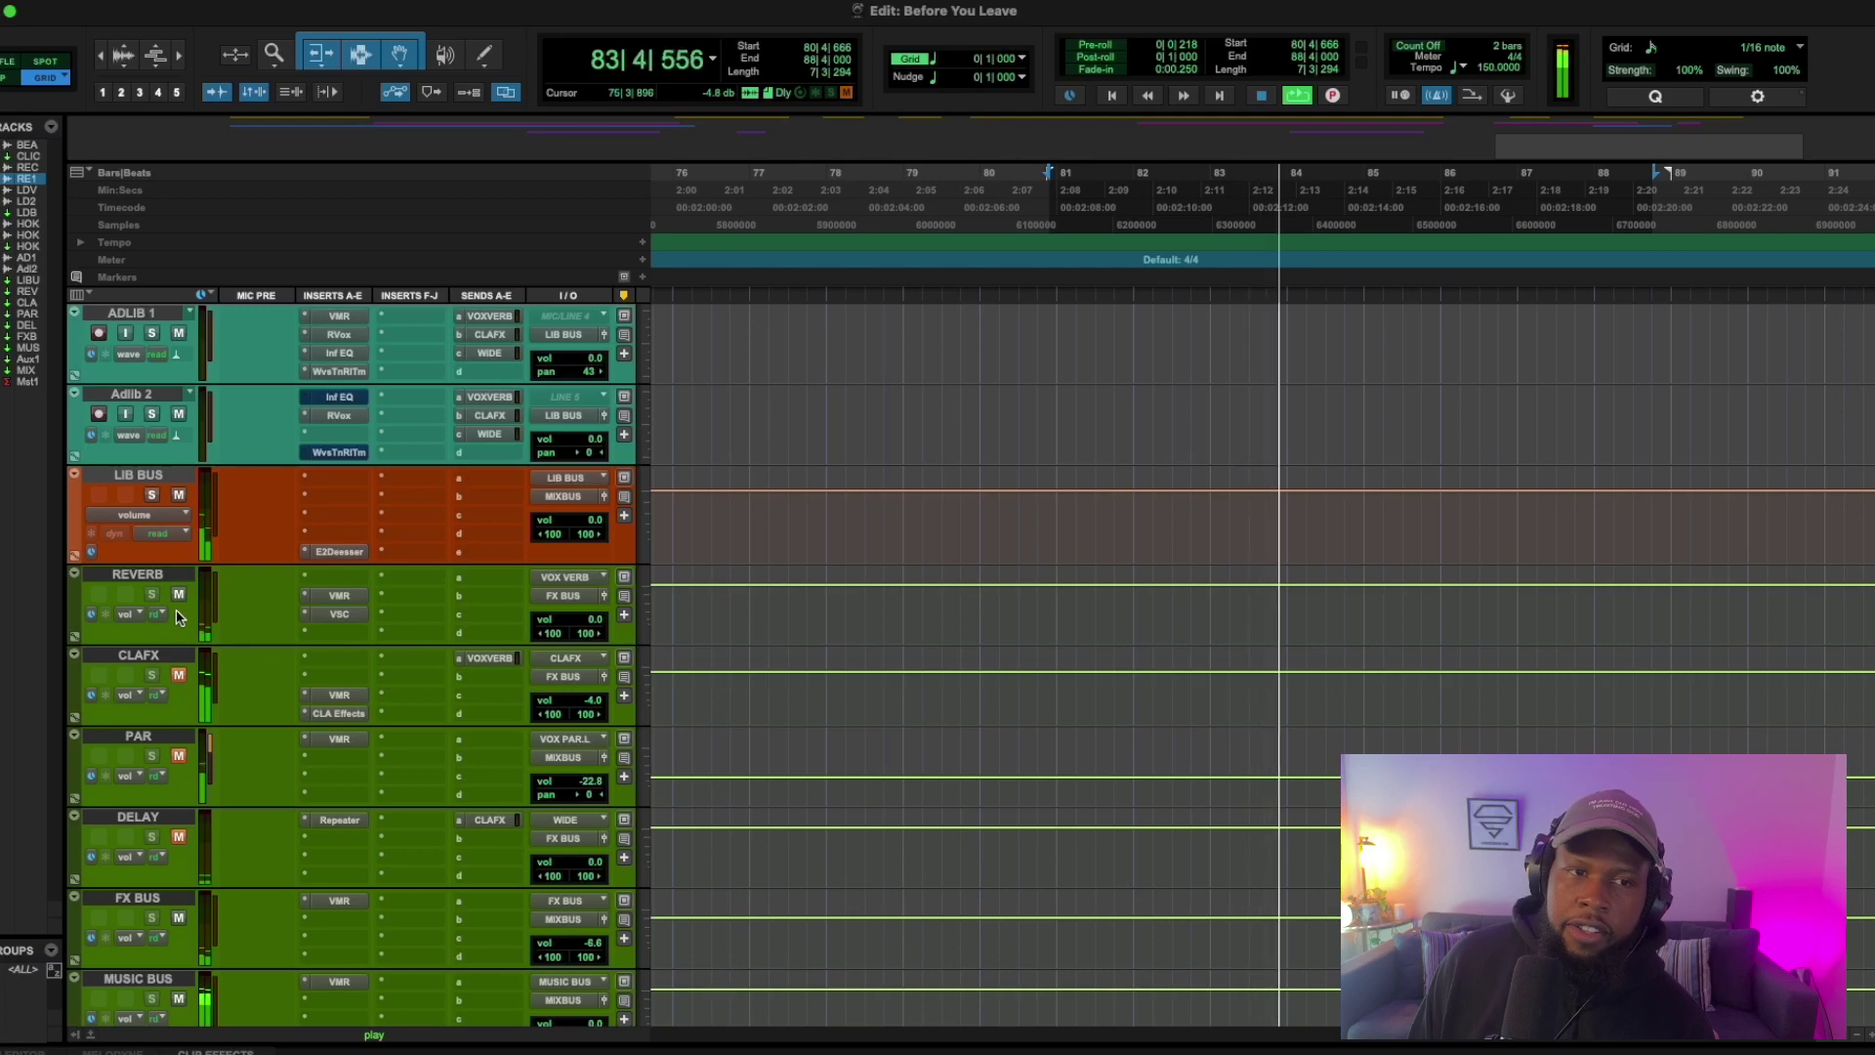
pyautogui.press('space')
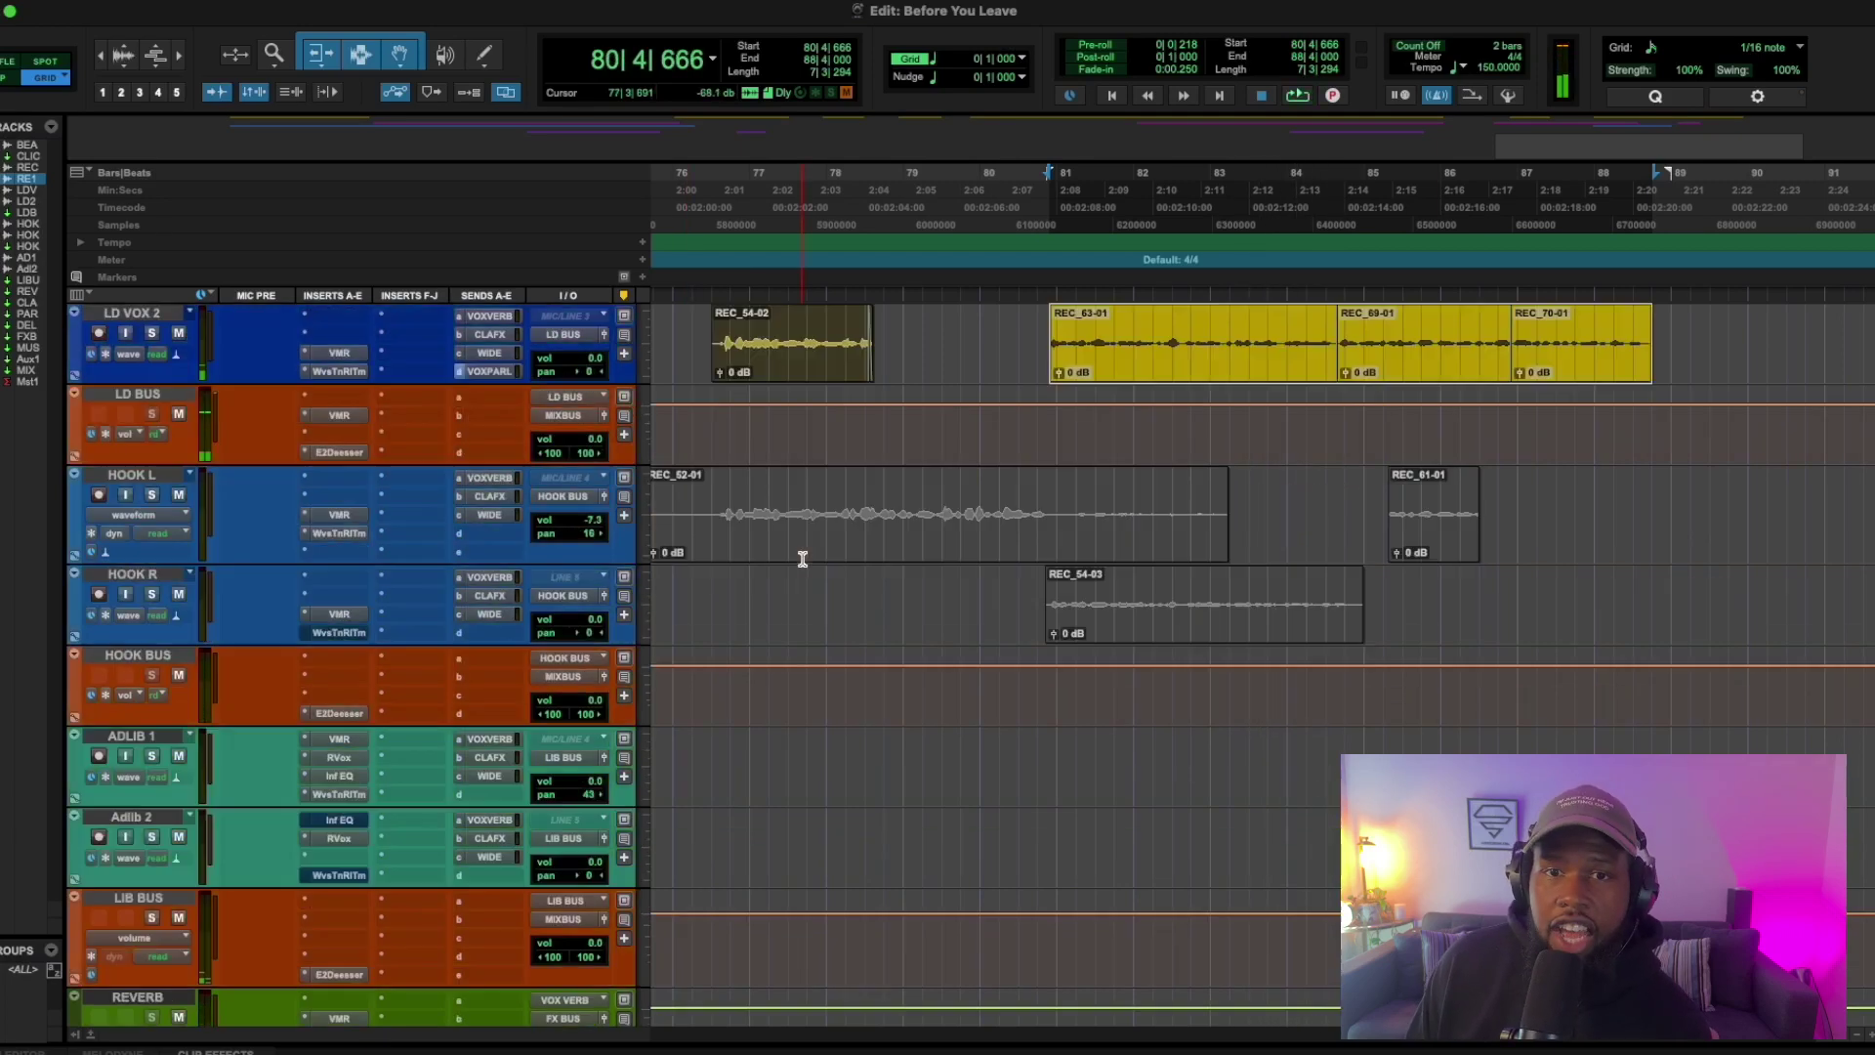
pyautogui.scroll(2, 803, 559)
pyautogui.scroll(-3, 1006, 684)
pyautogui.hscroll(-1, 1006, 684)
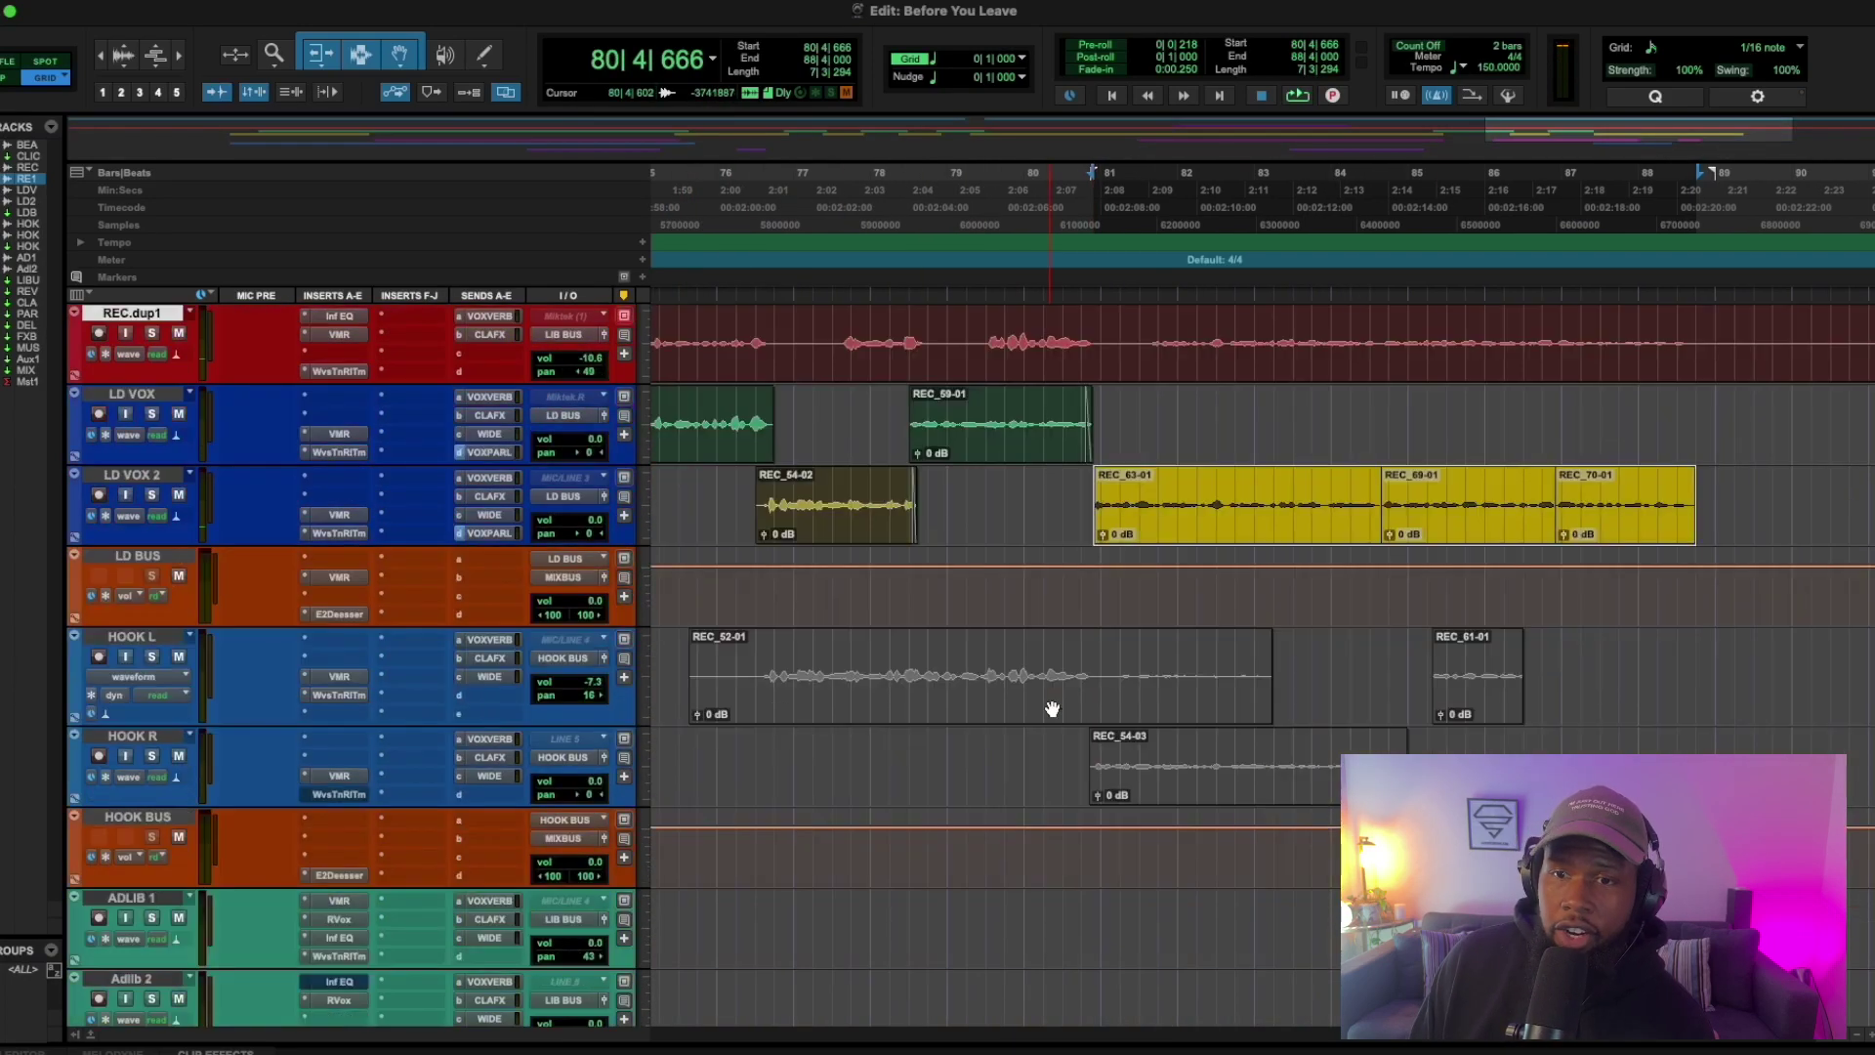
pyautogui.press('space')
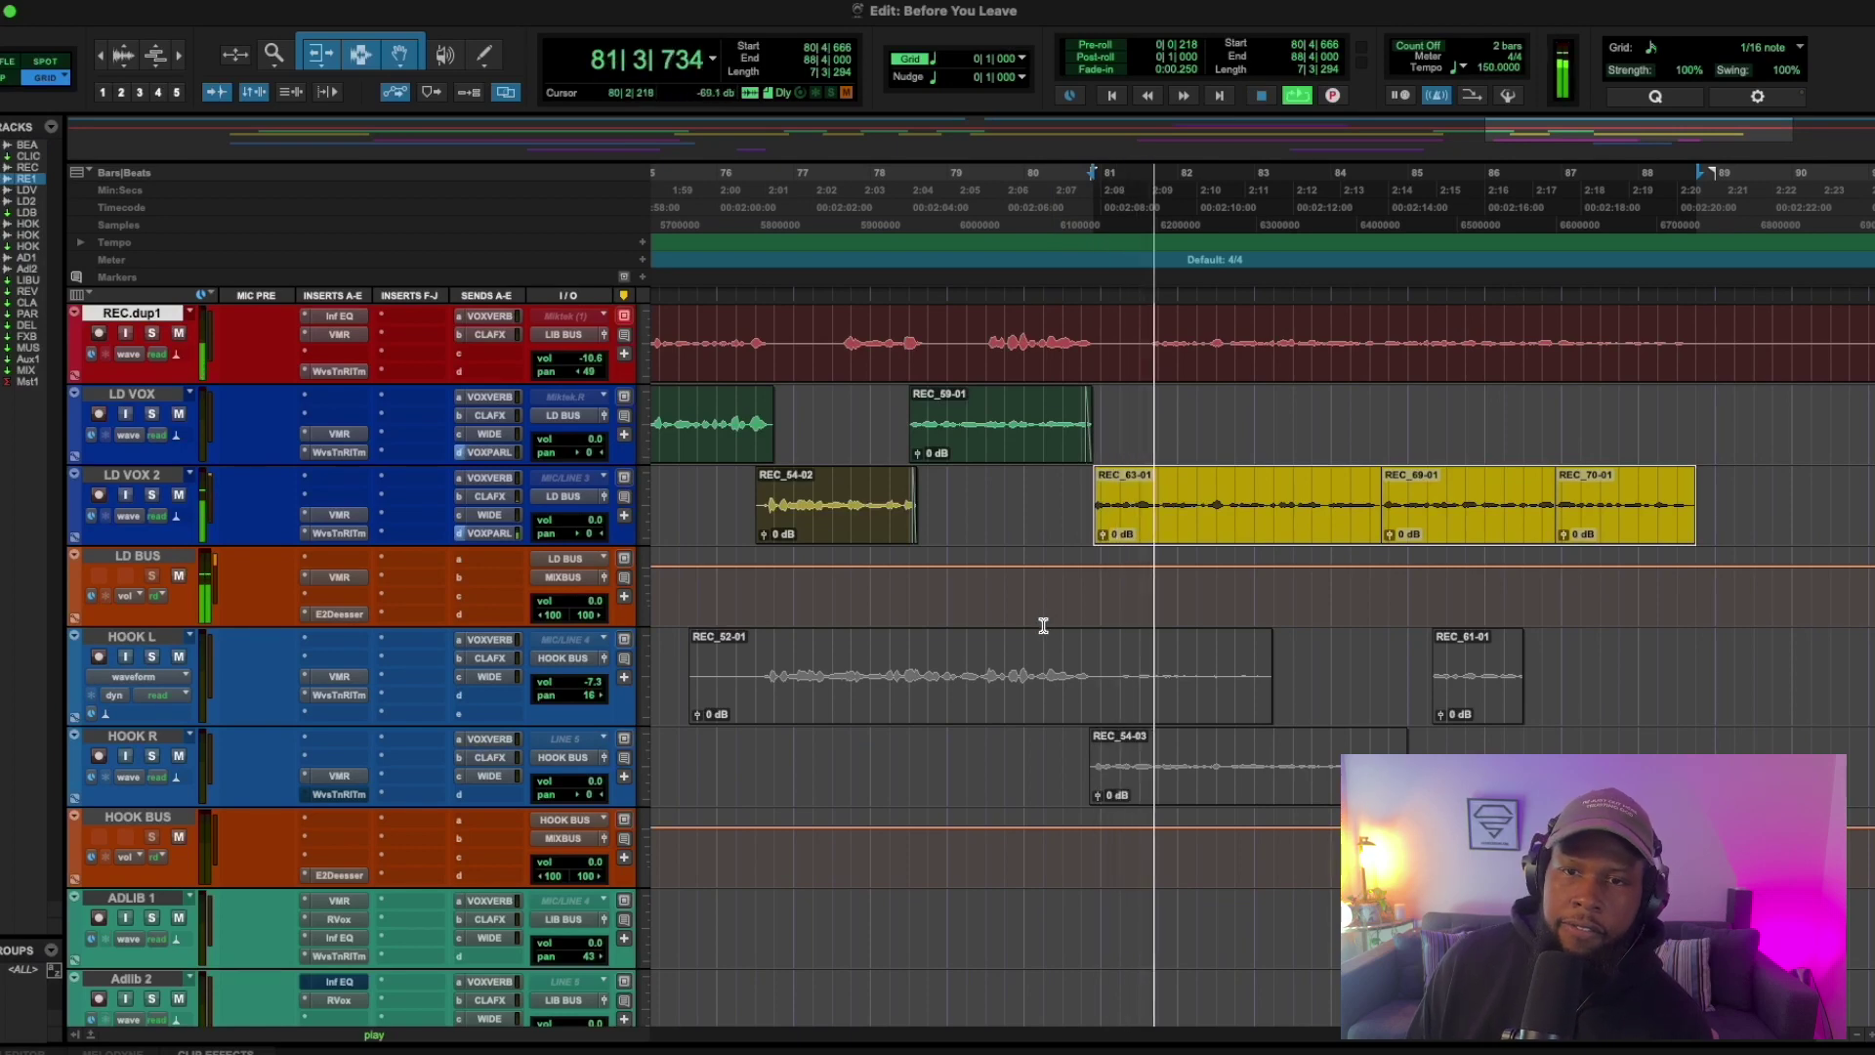
pyautogui.scroll(-2, 804, 720)
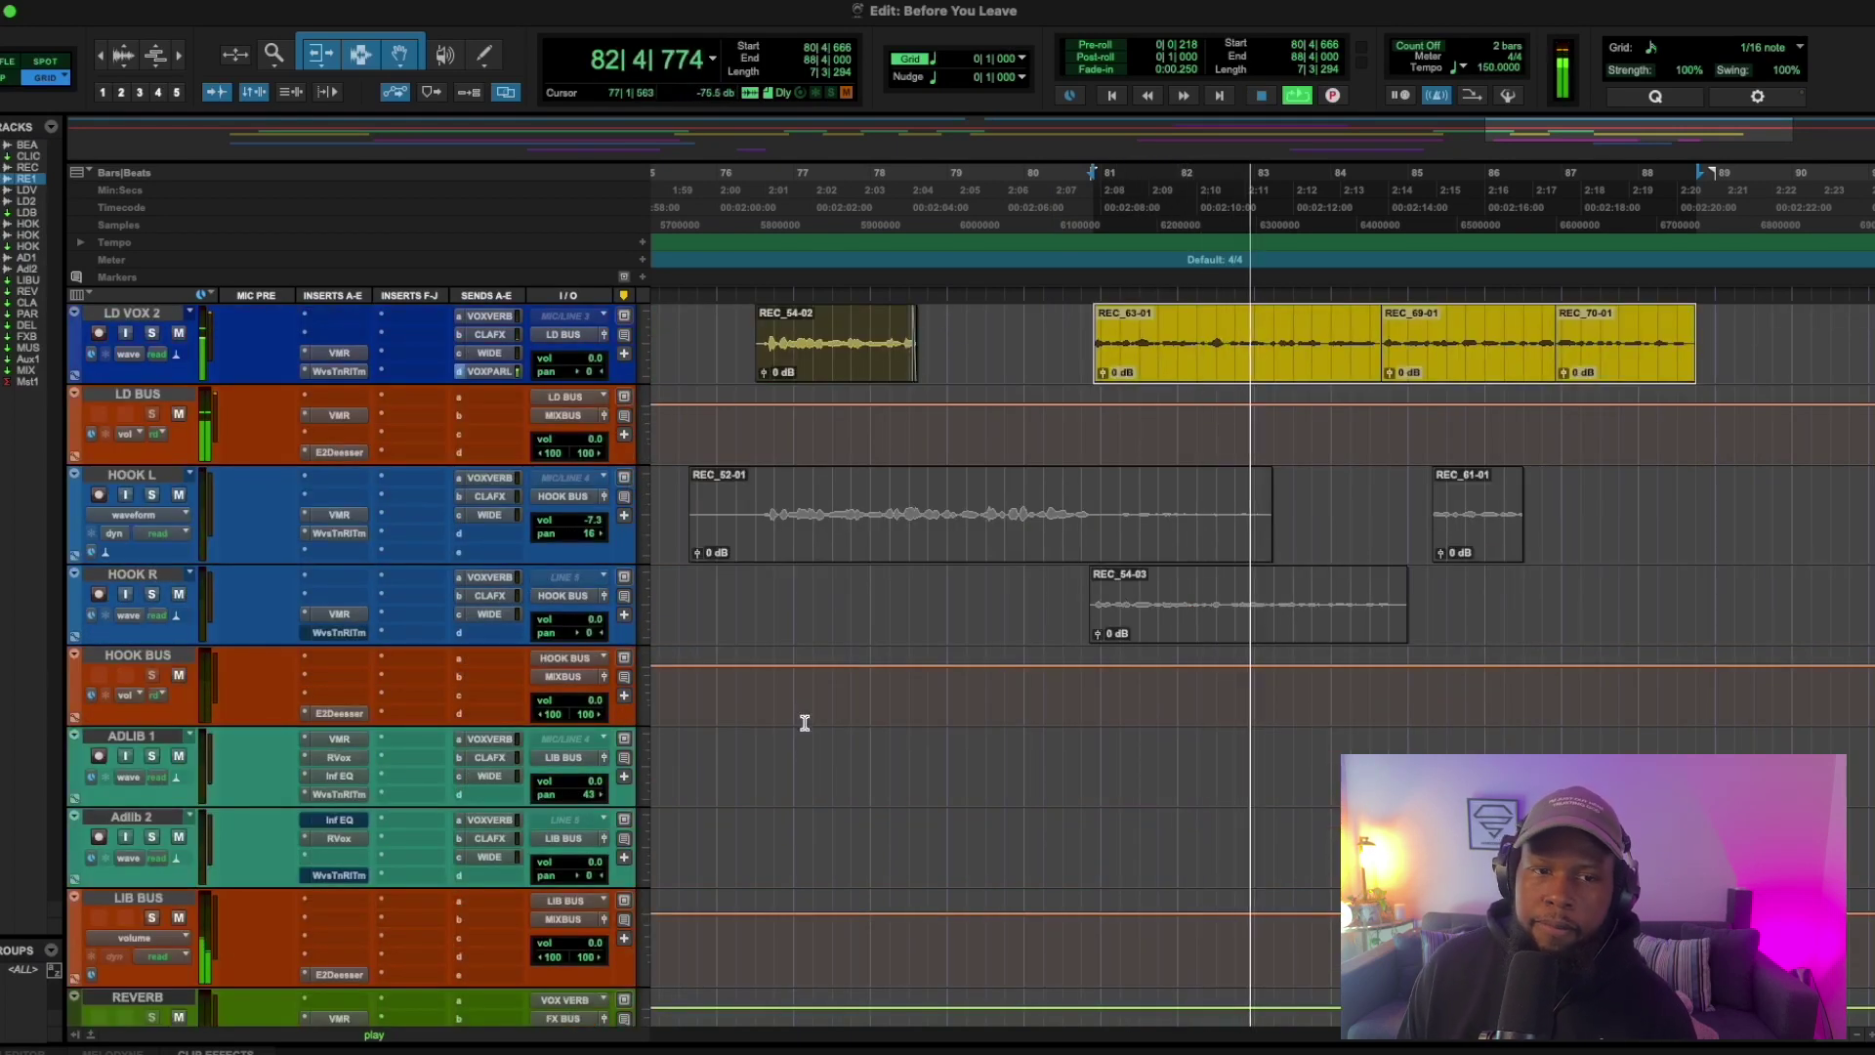
pyautogui.scroll(-2, 805, 723)
pyautogui.hscroll(-1, 805, 723)
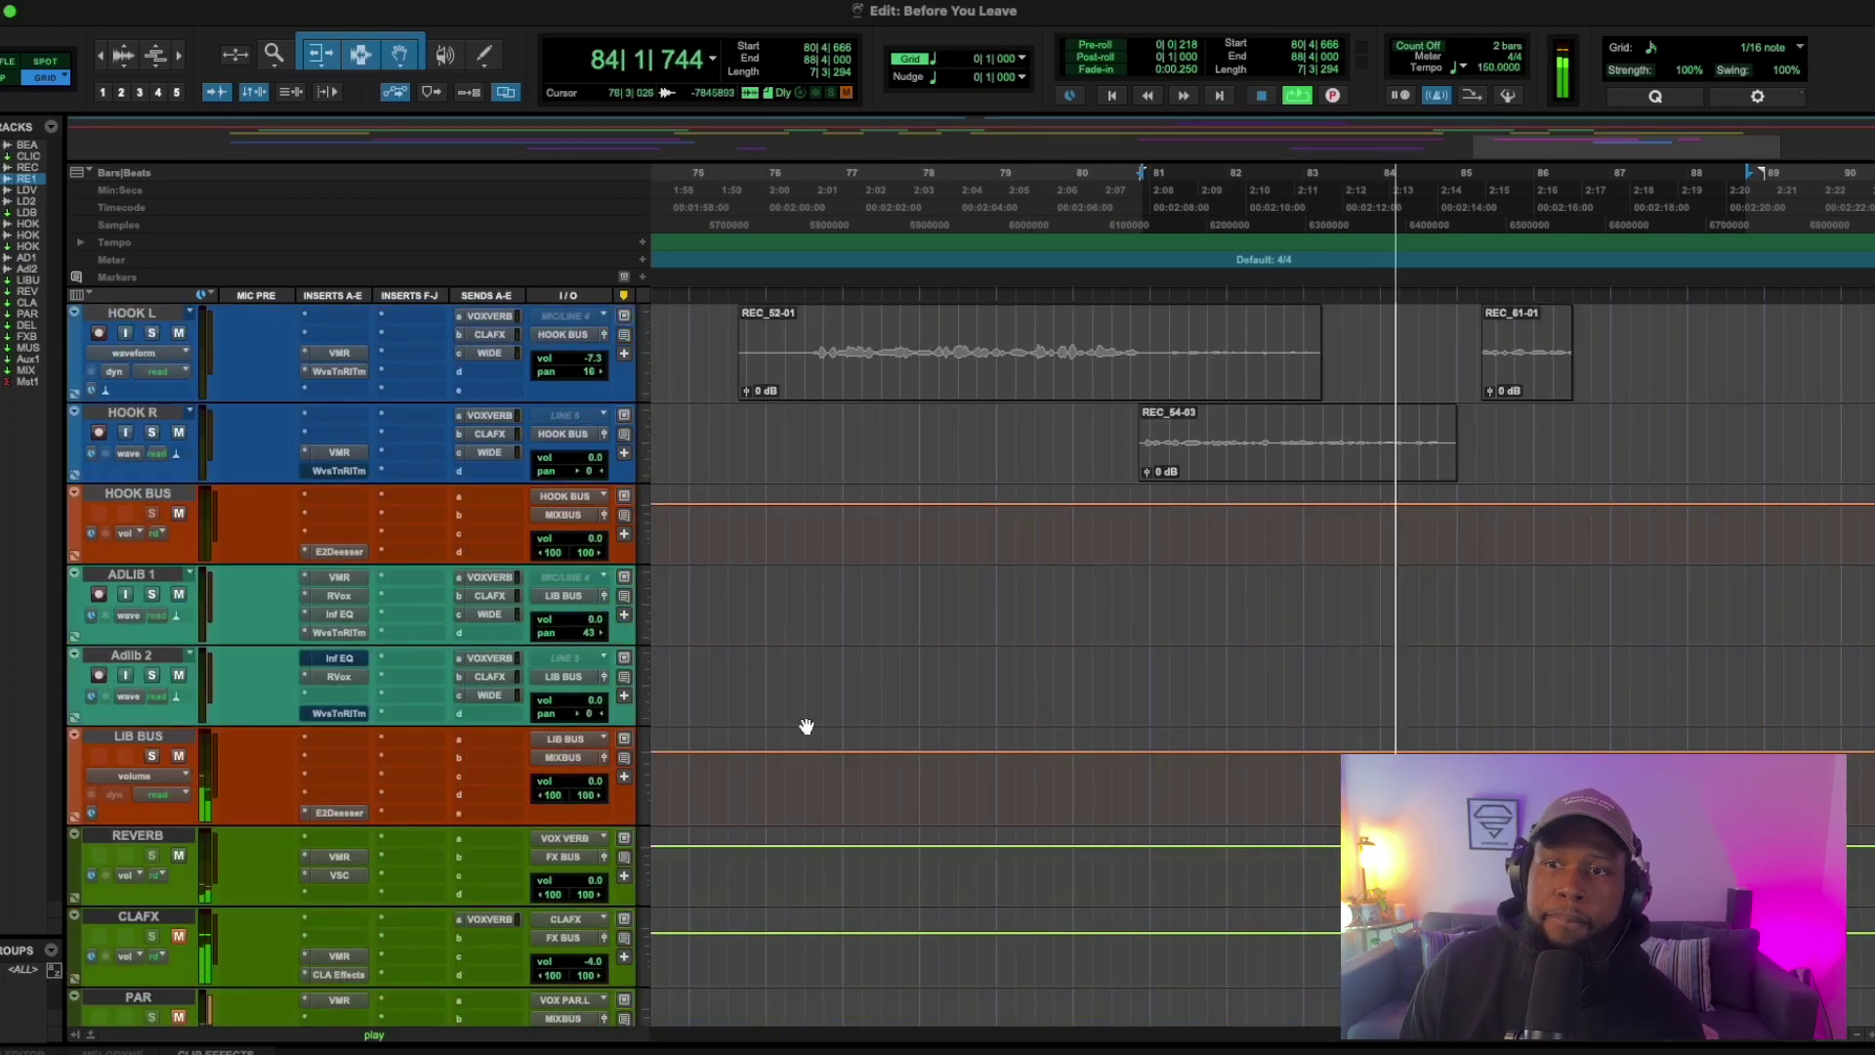
pyautogui.press('space')
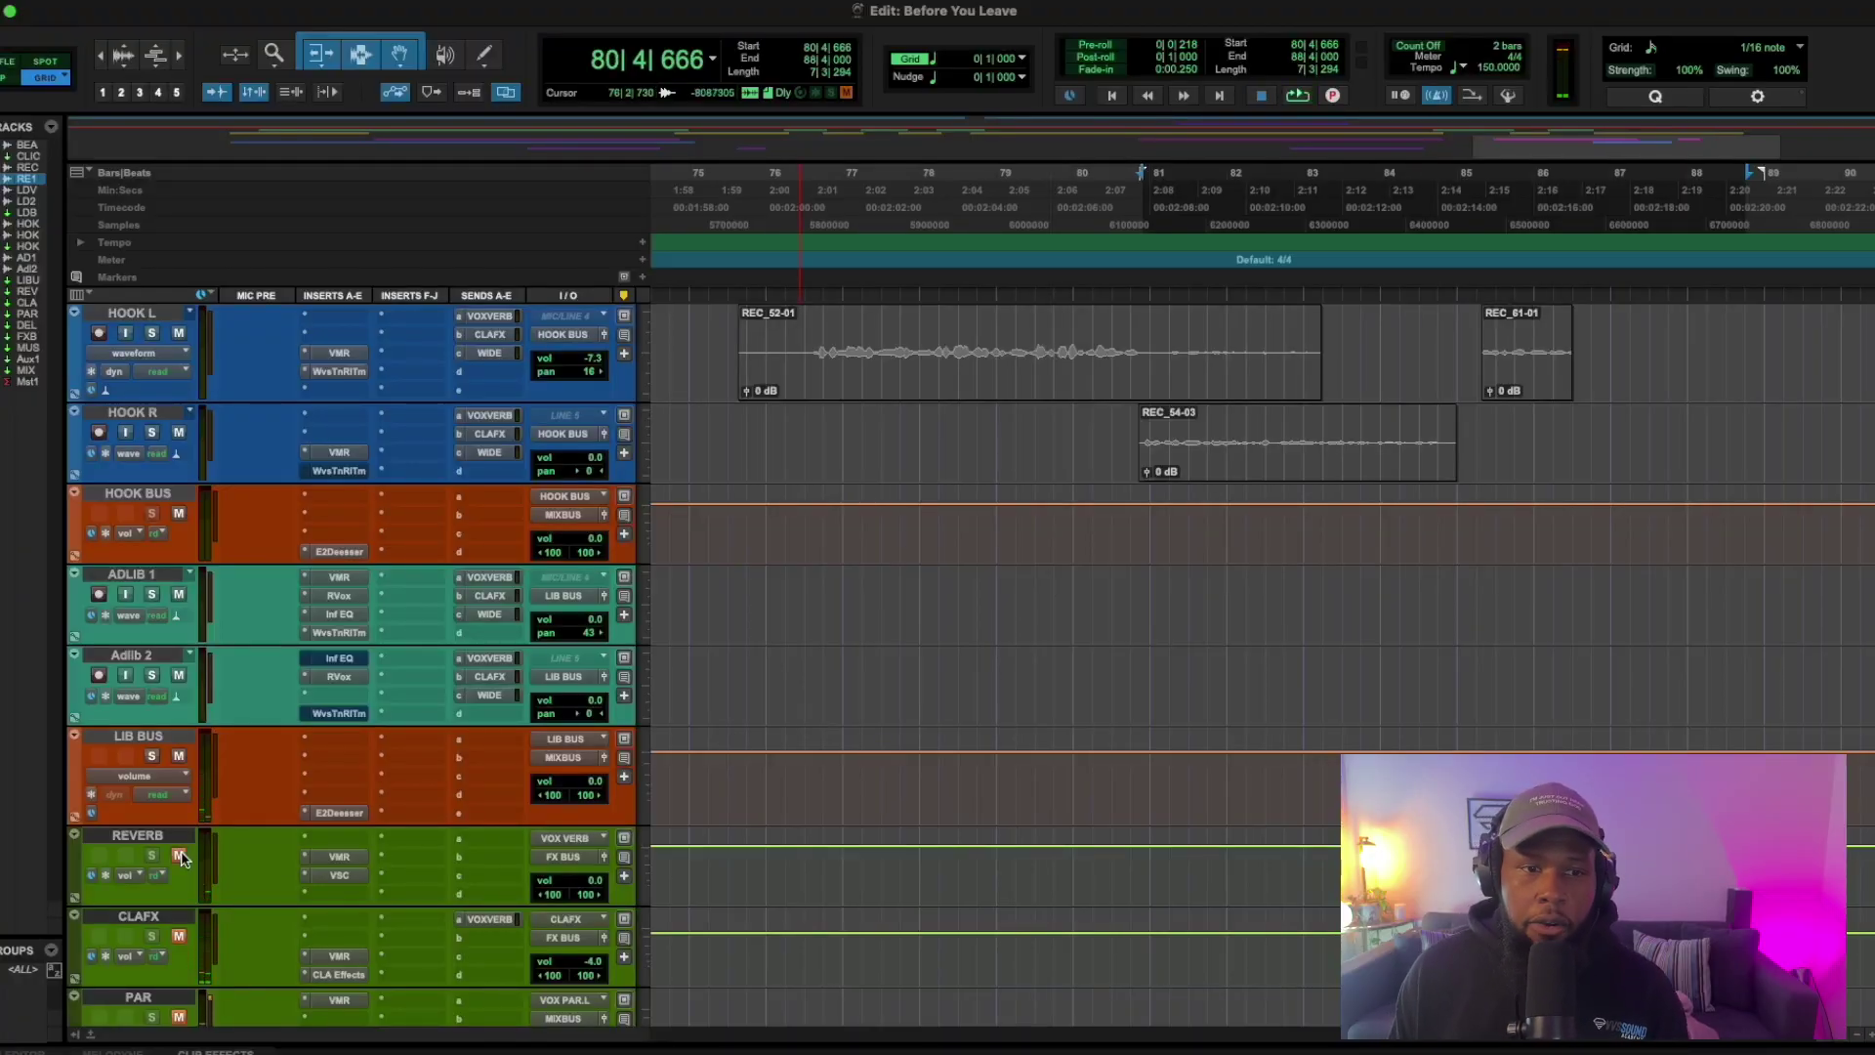
pyautogui.press('space')
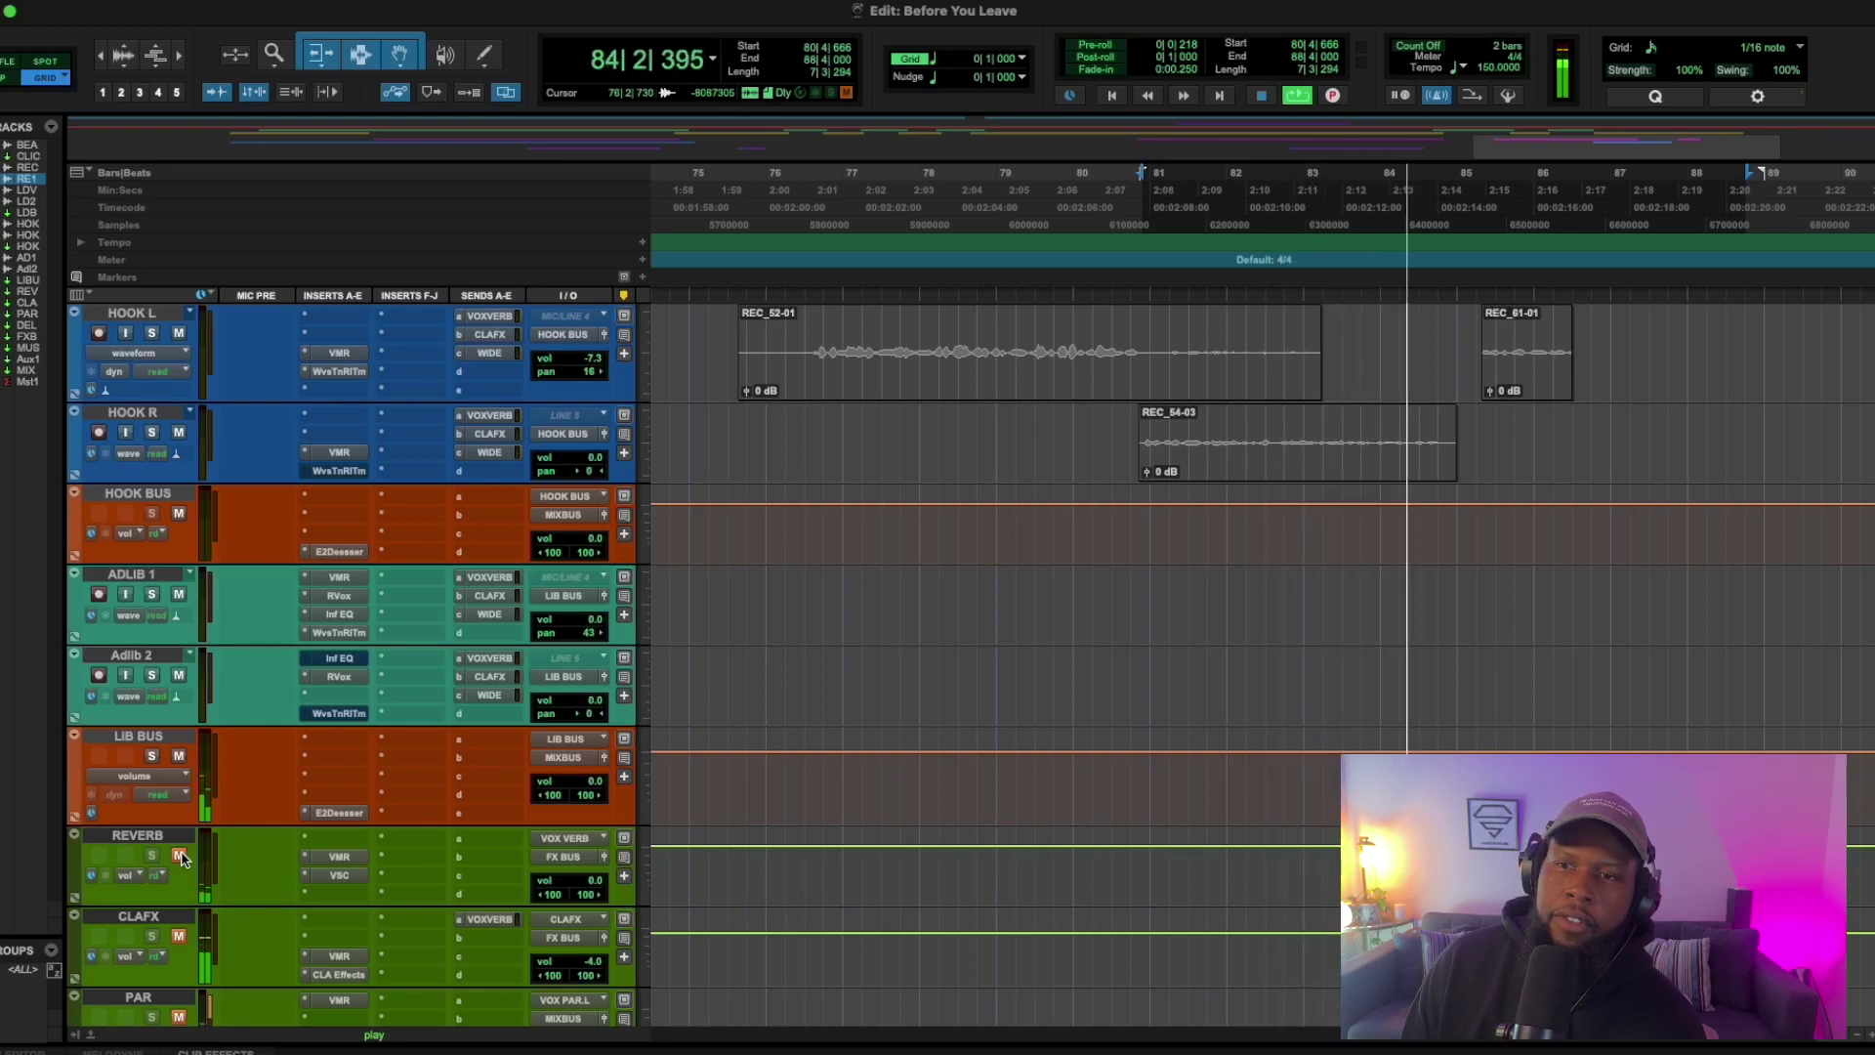
pyautogui.press('space')
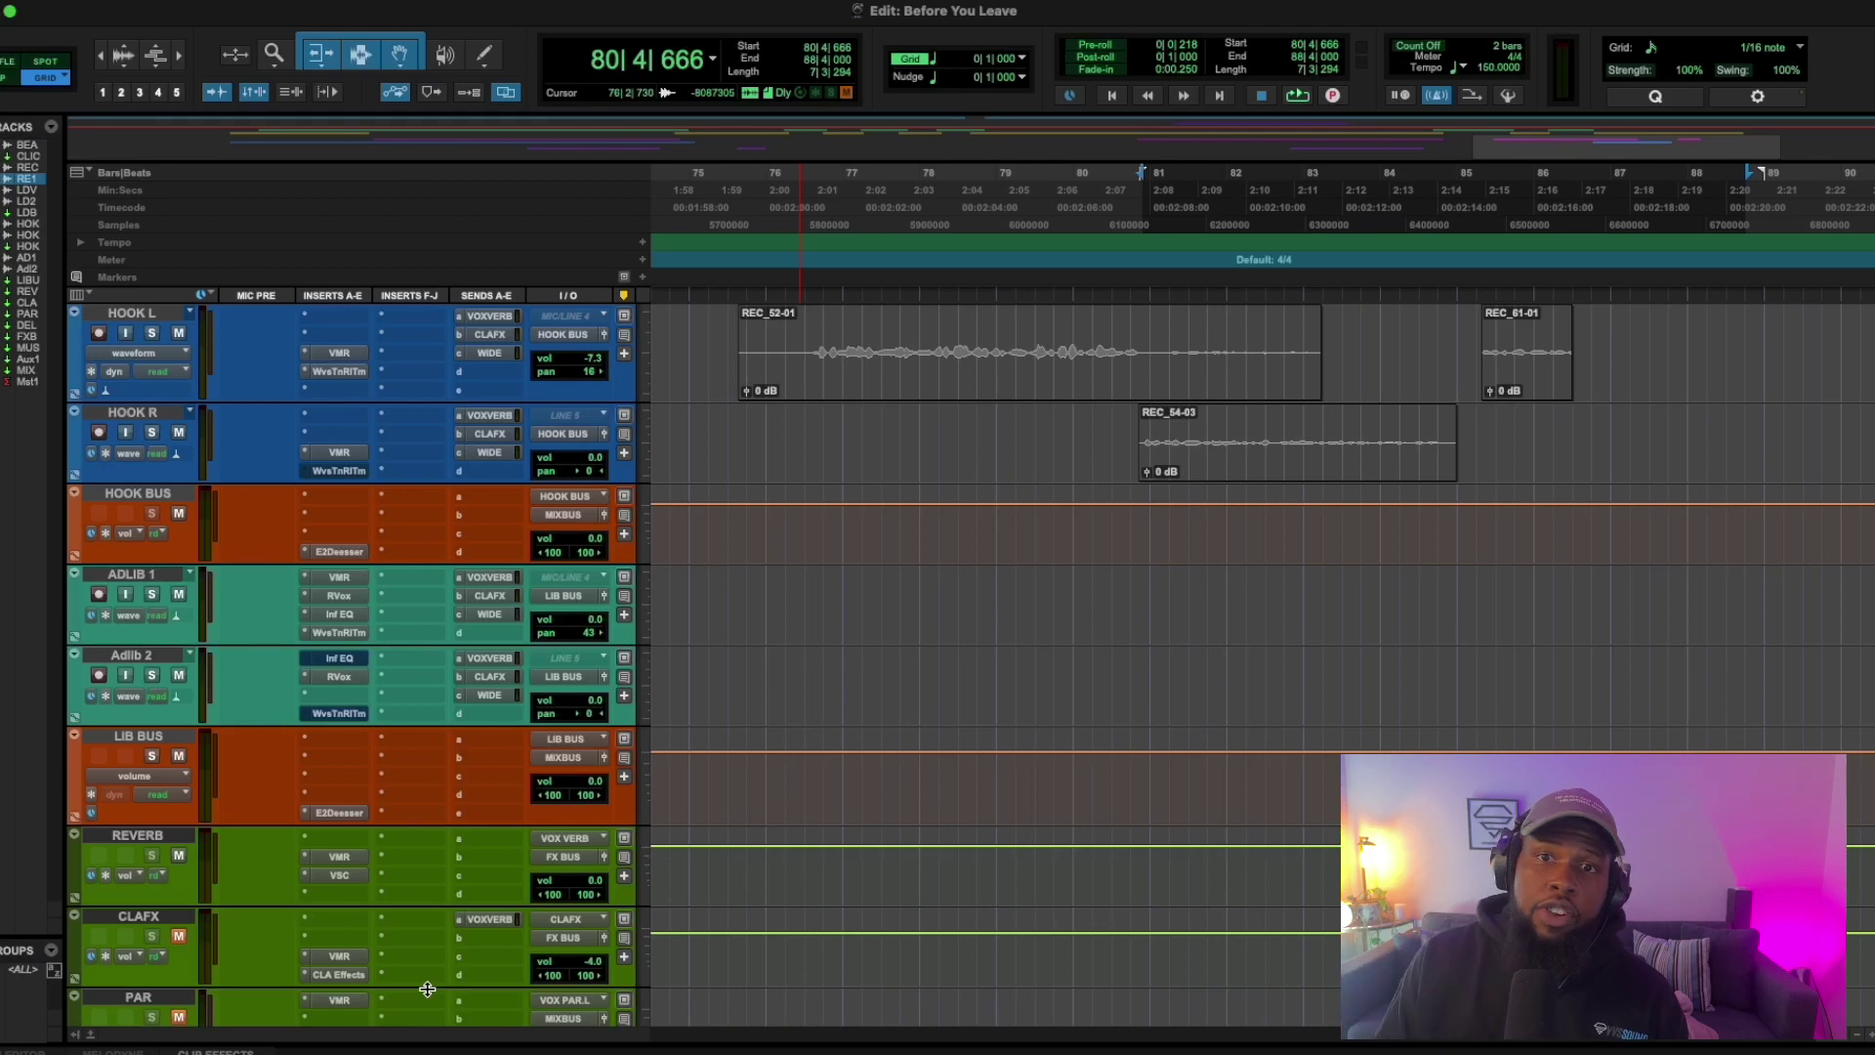
# - Open the REVERB return's Virtual Mix Rack and audition its VCC Channel, FG-116, Revival chain
pyautogui.click(339, 857)
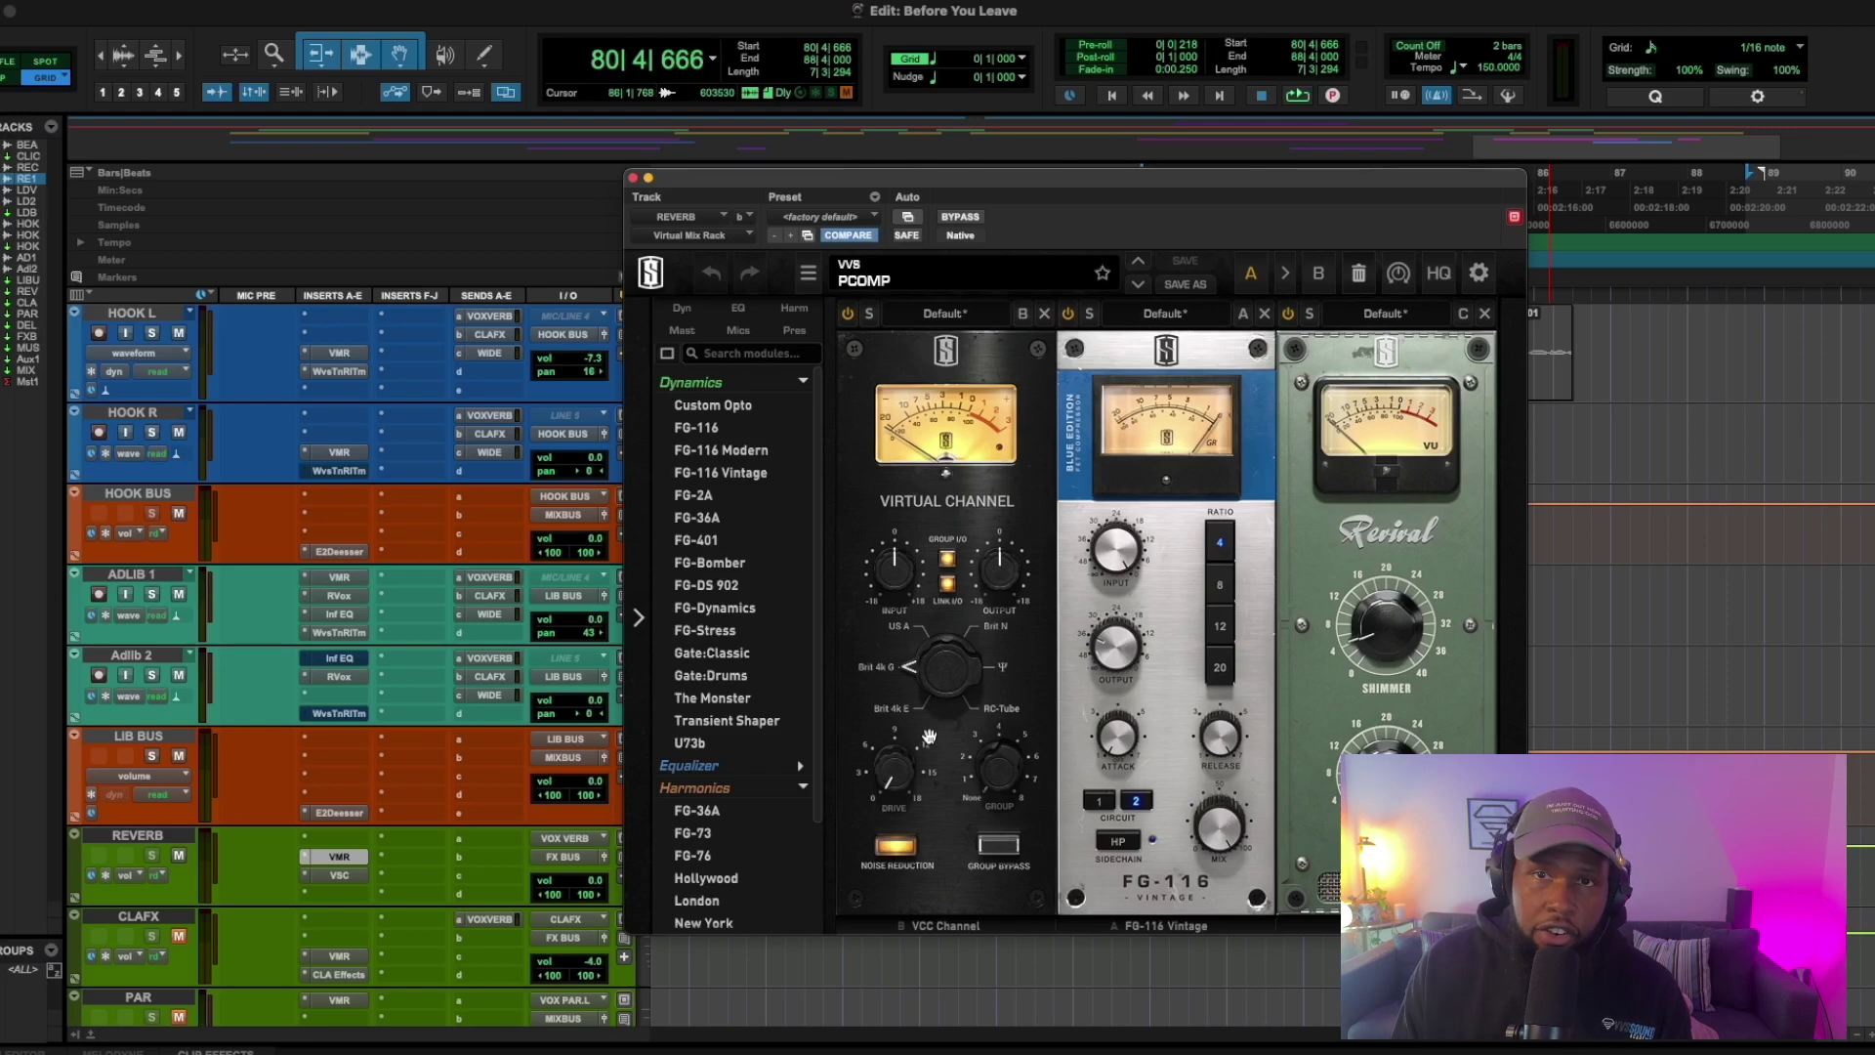
pyautogui.press('space')
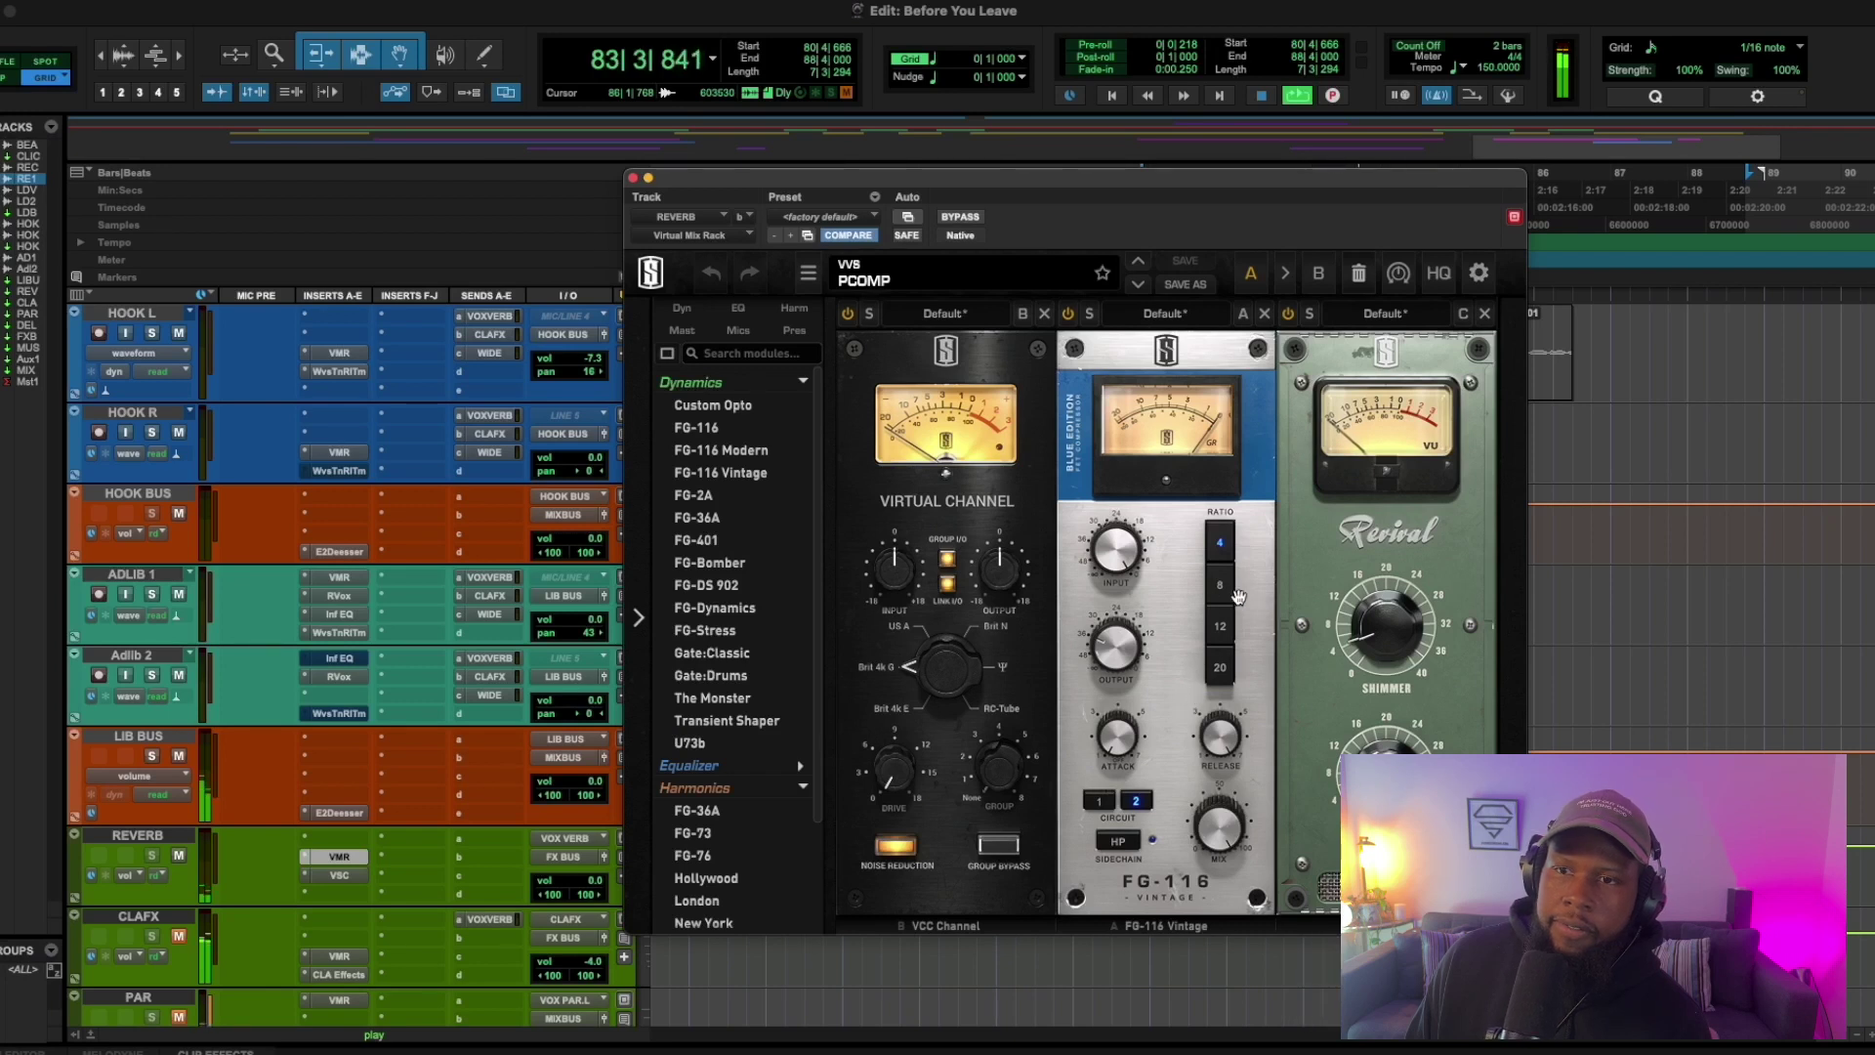
pyautogui.press('space')
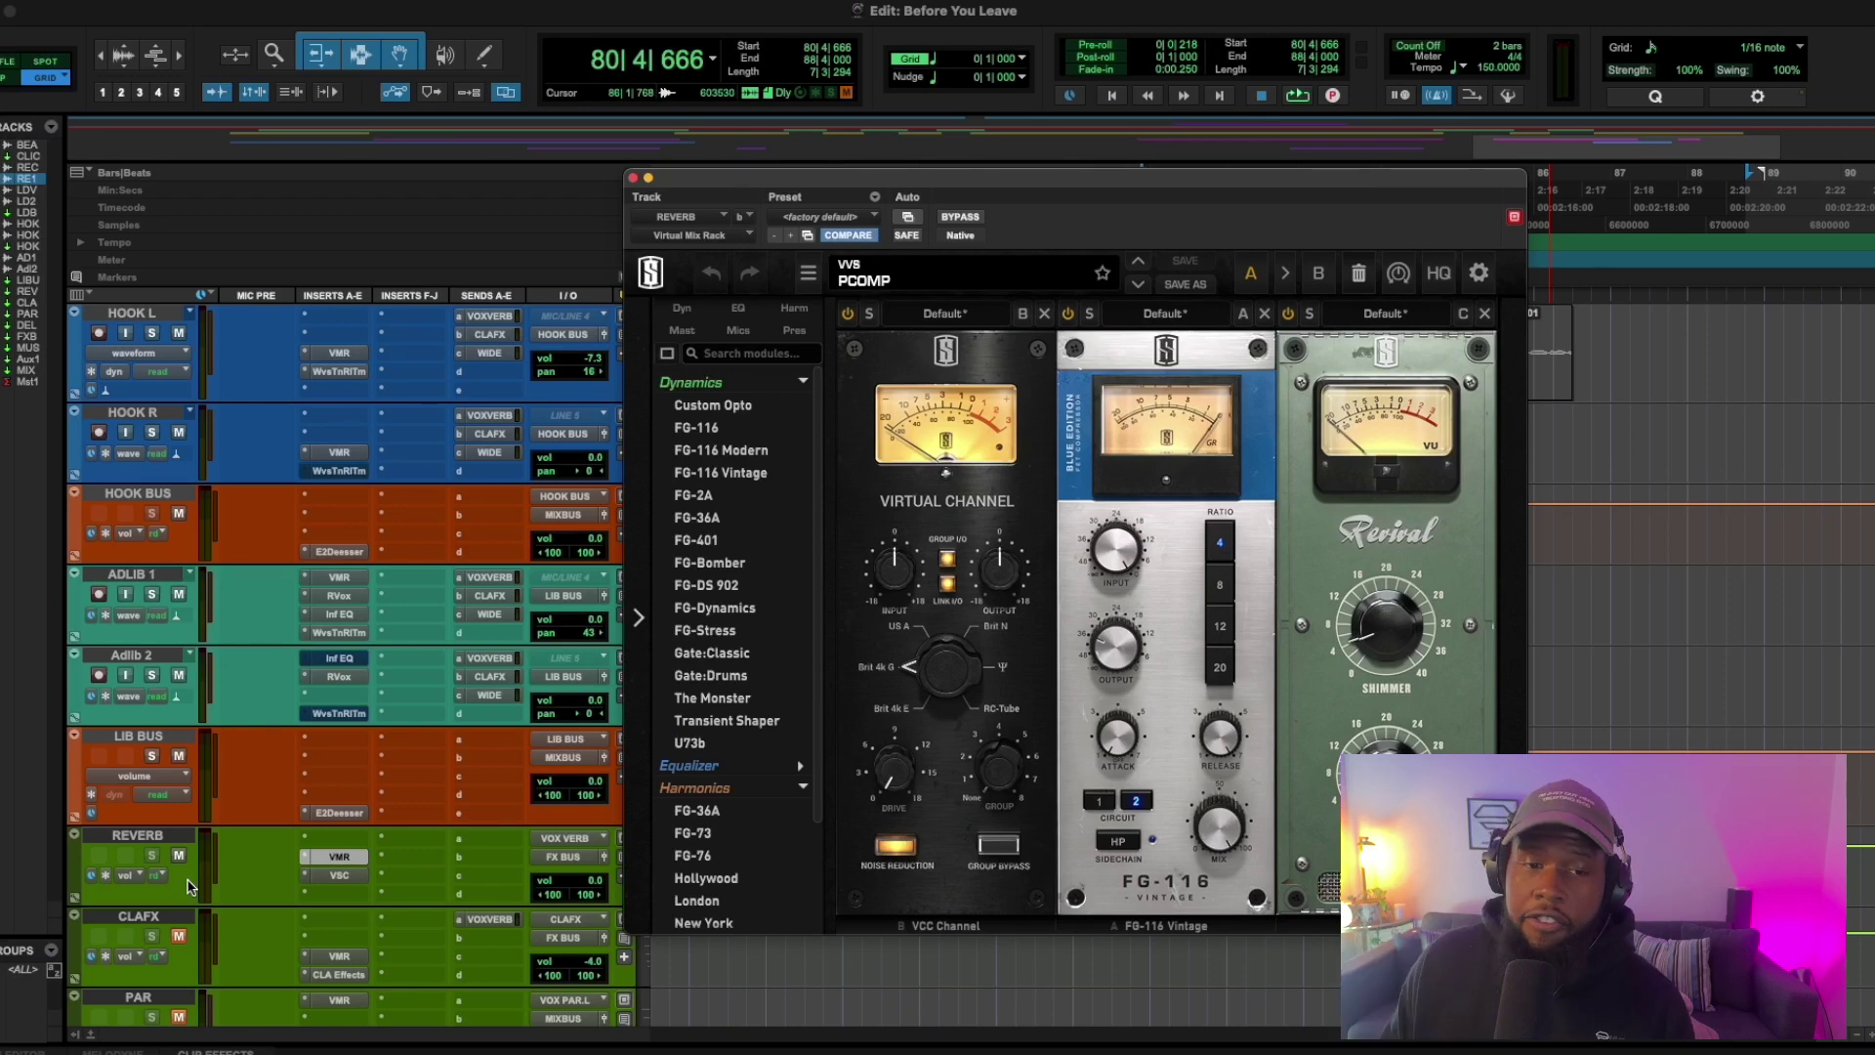
# - Open VerbSuite Classics on REVERB, raise its output gain, and audition the change
pyautogui.click(335, 883)
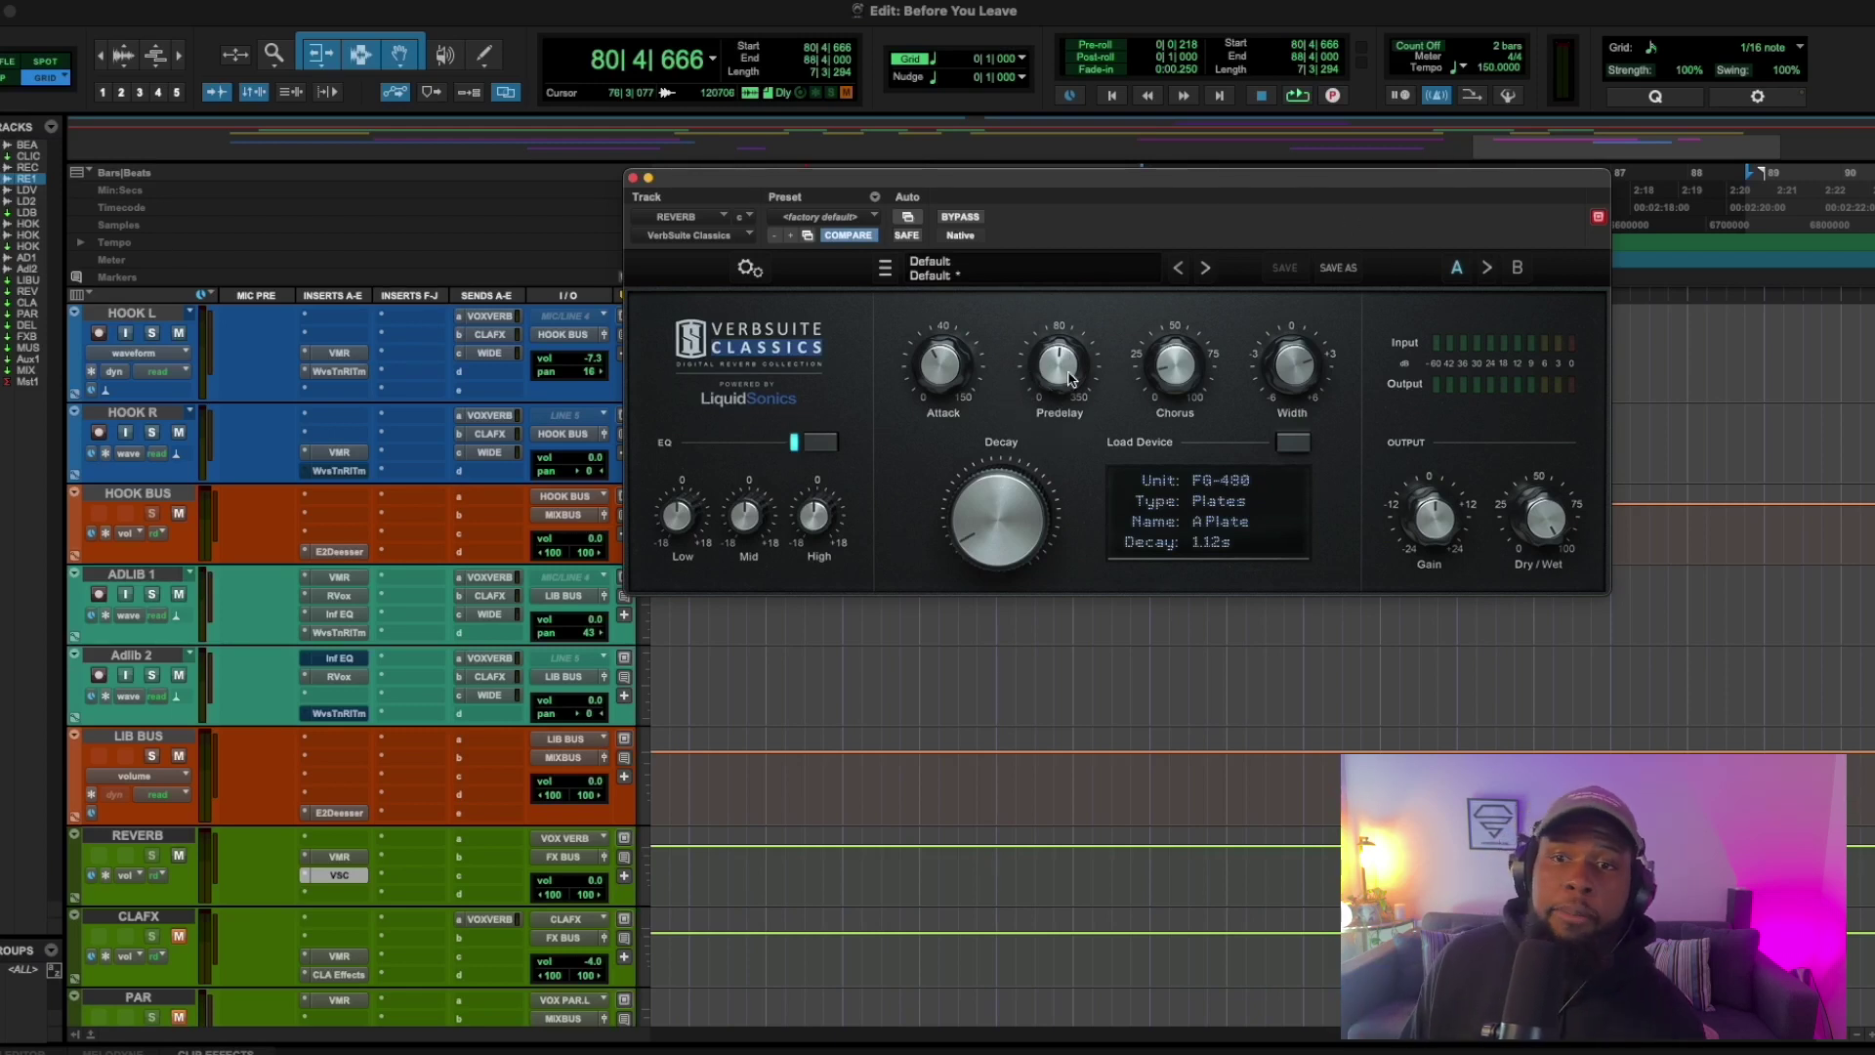
pyautogui.moveTo(1071, 402)
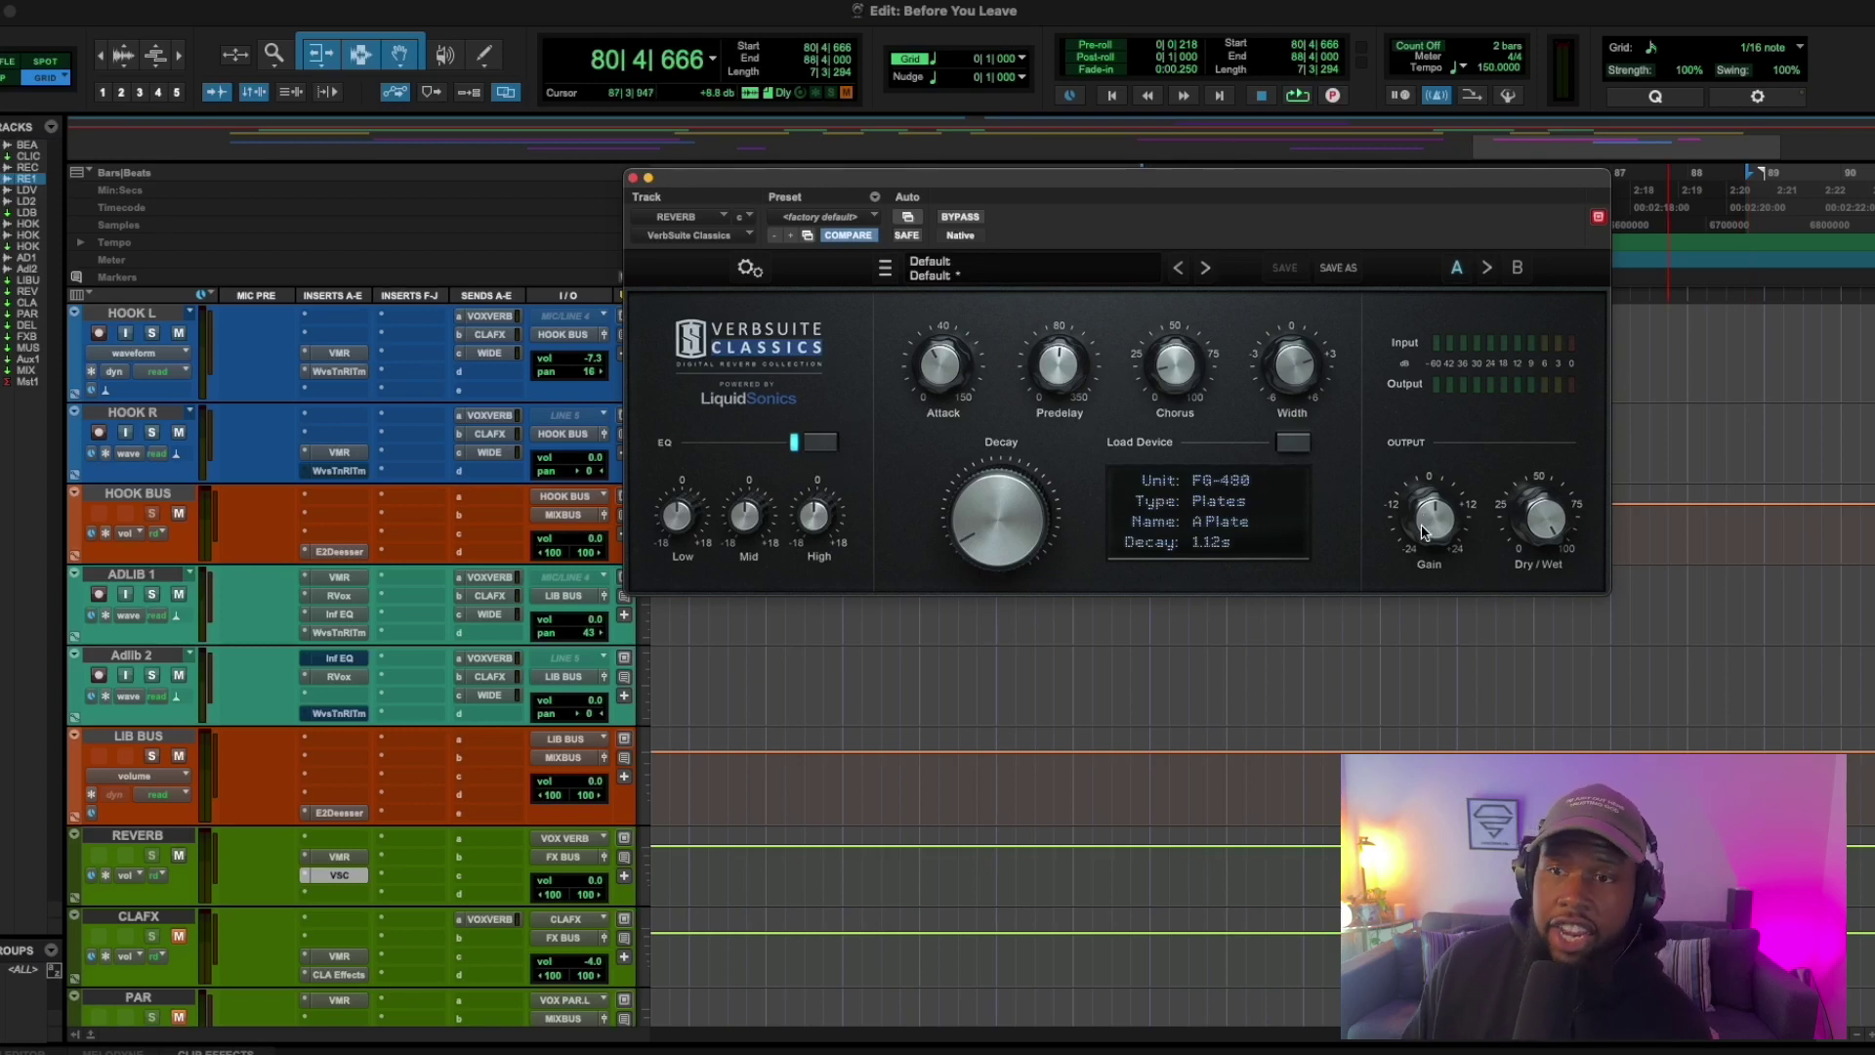
pyautogui.moveTo(1423, 532); pyautogui.dragTo(1412, 454)
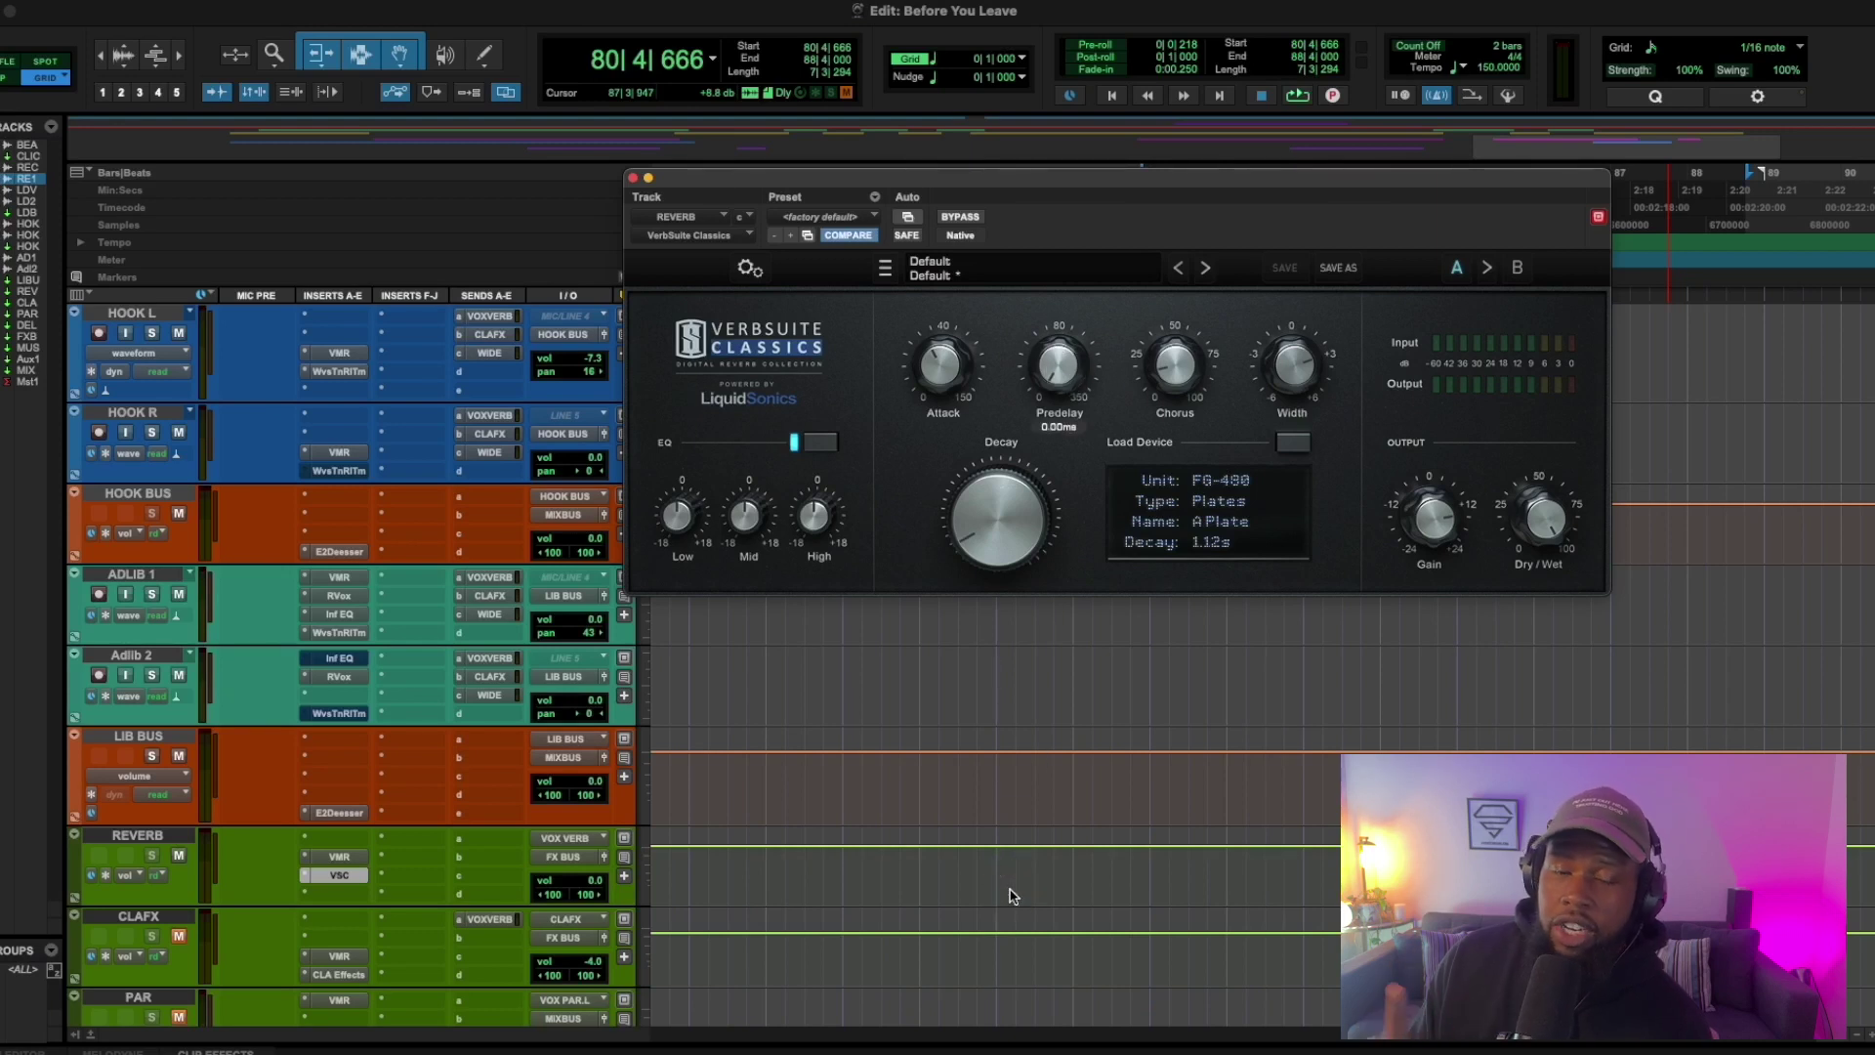
pyautogui.press('space')
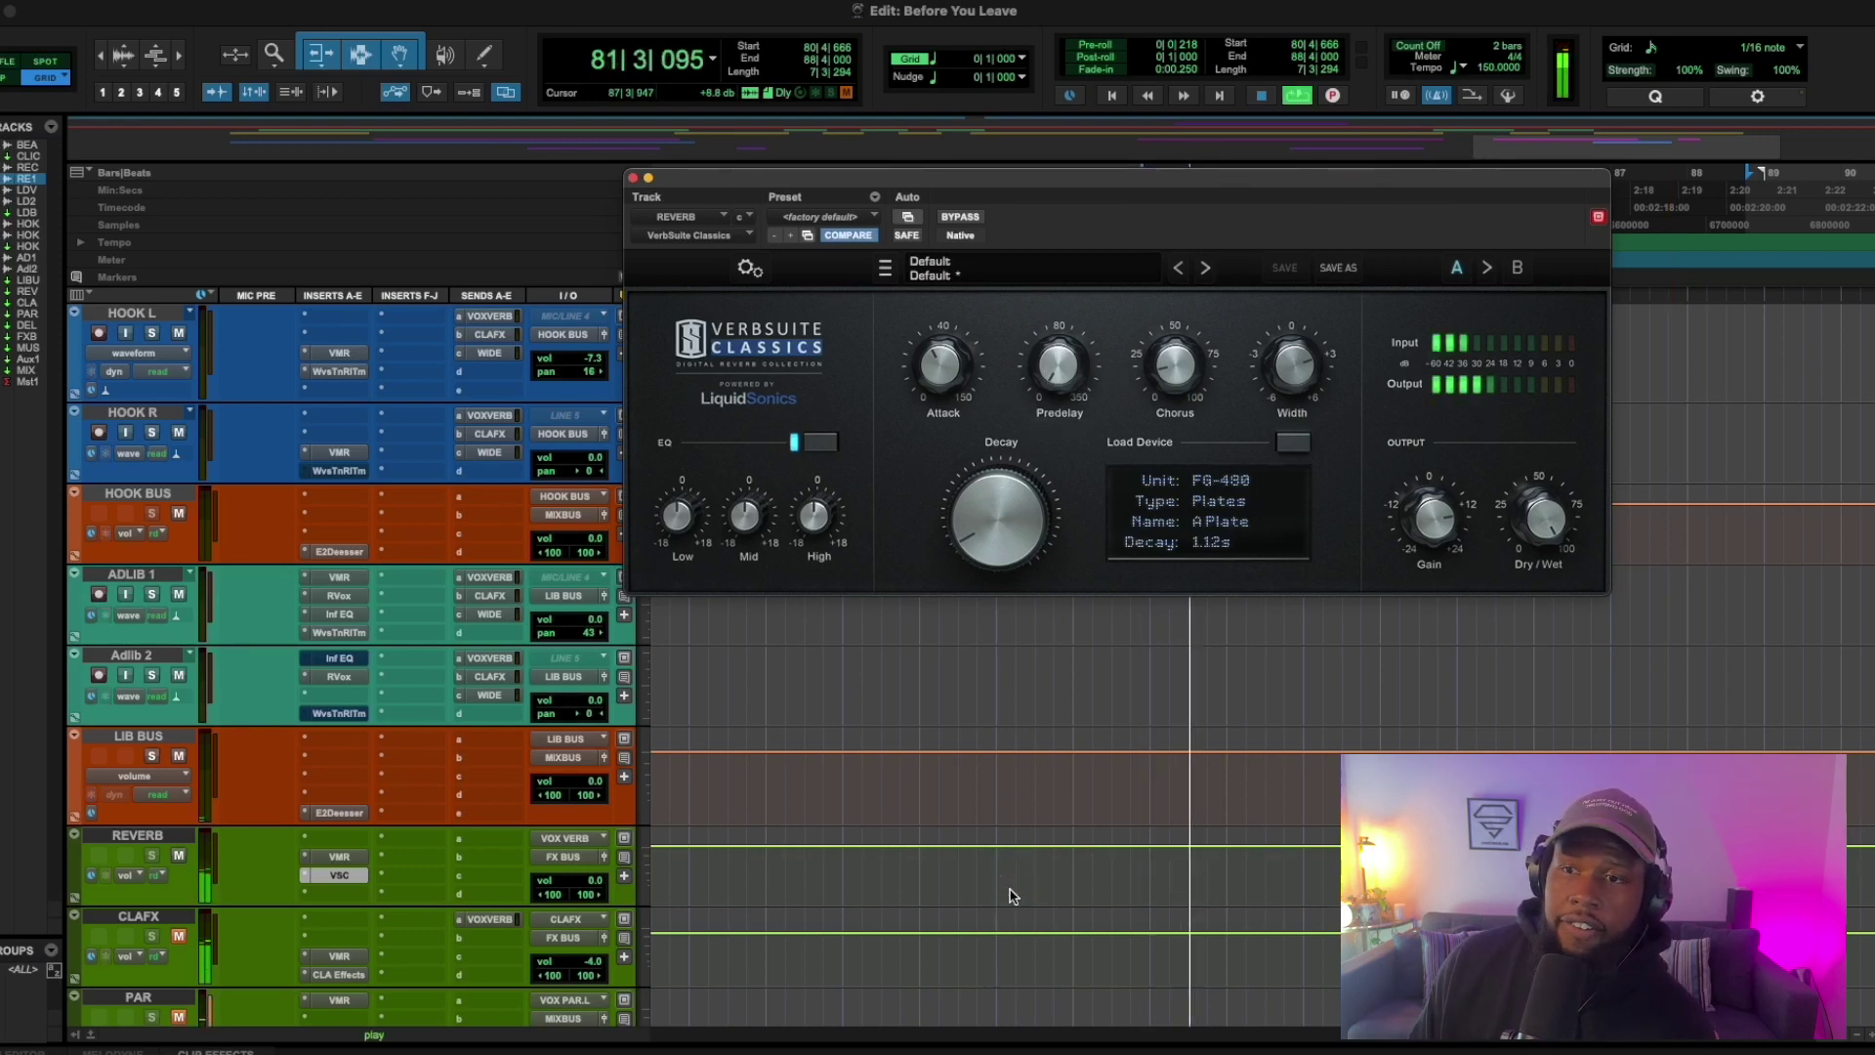
pyautogui.moveTo(1422, 534)
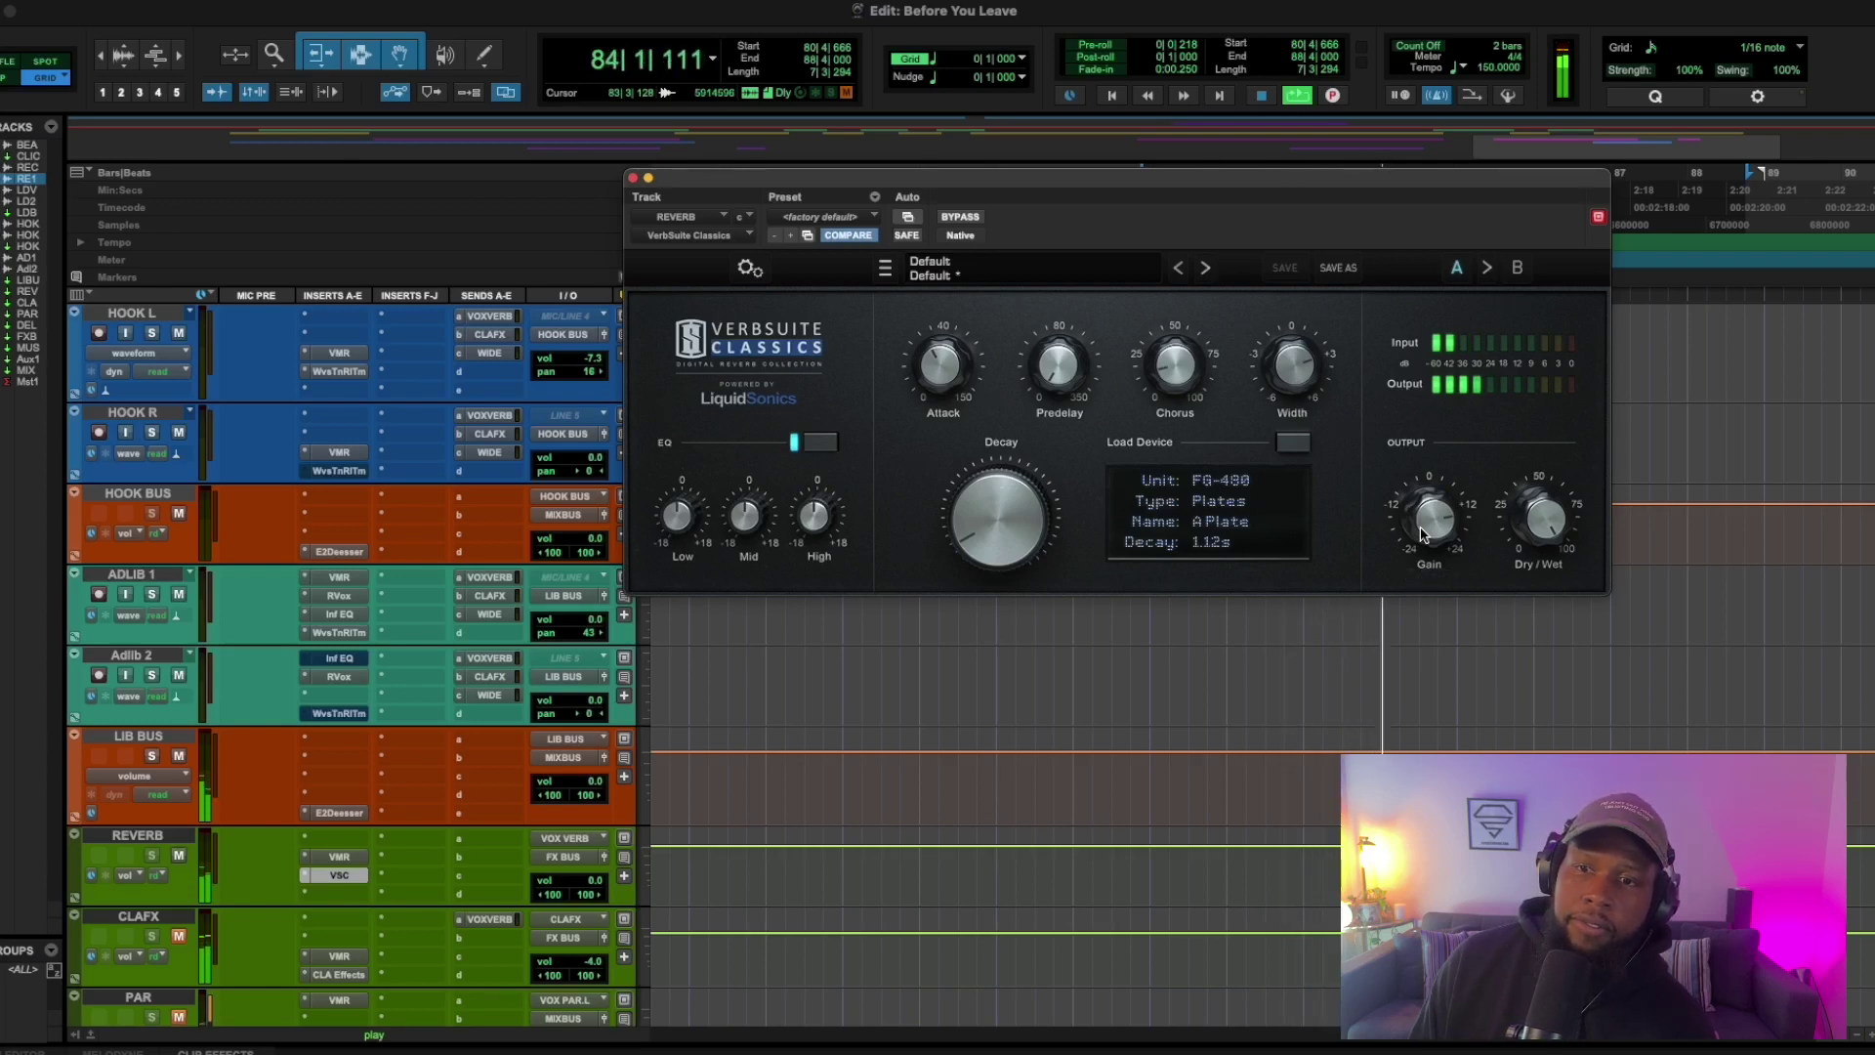
pyautogui.press('space')
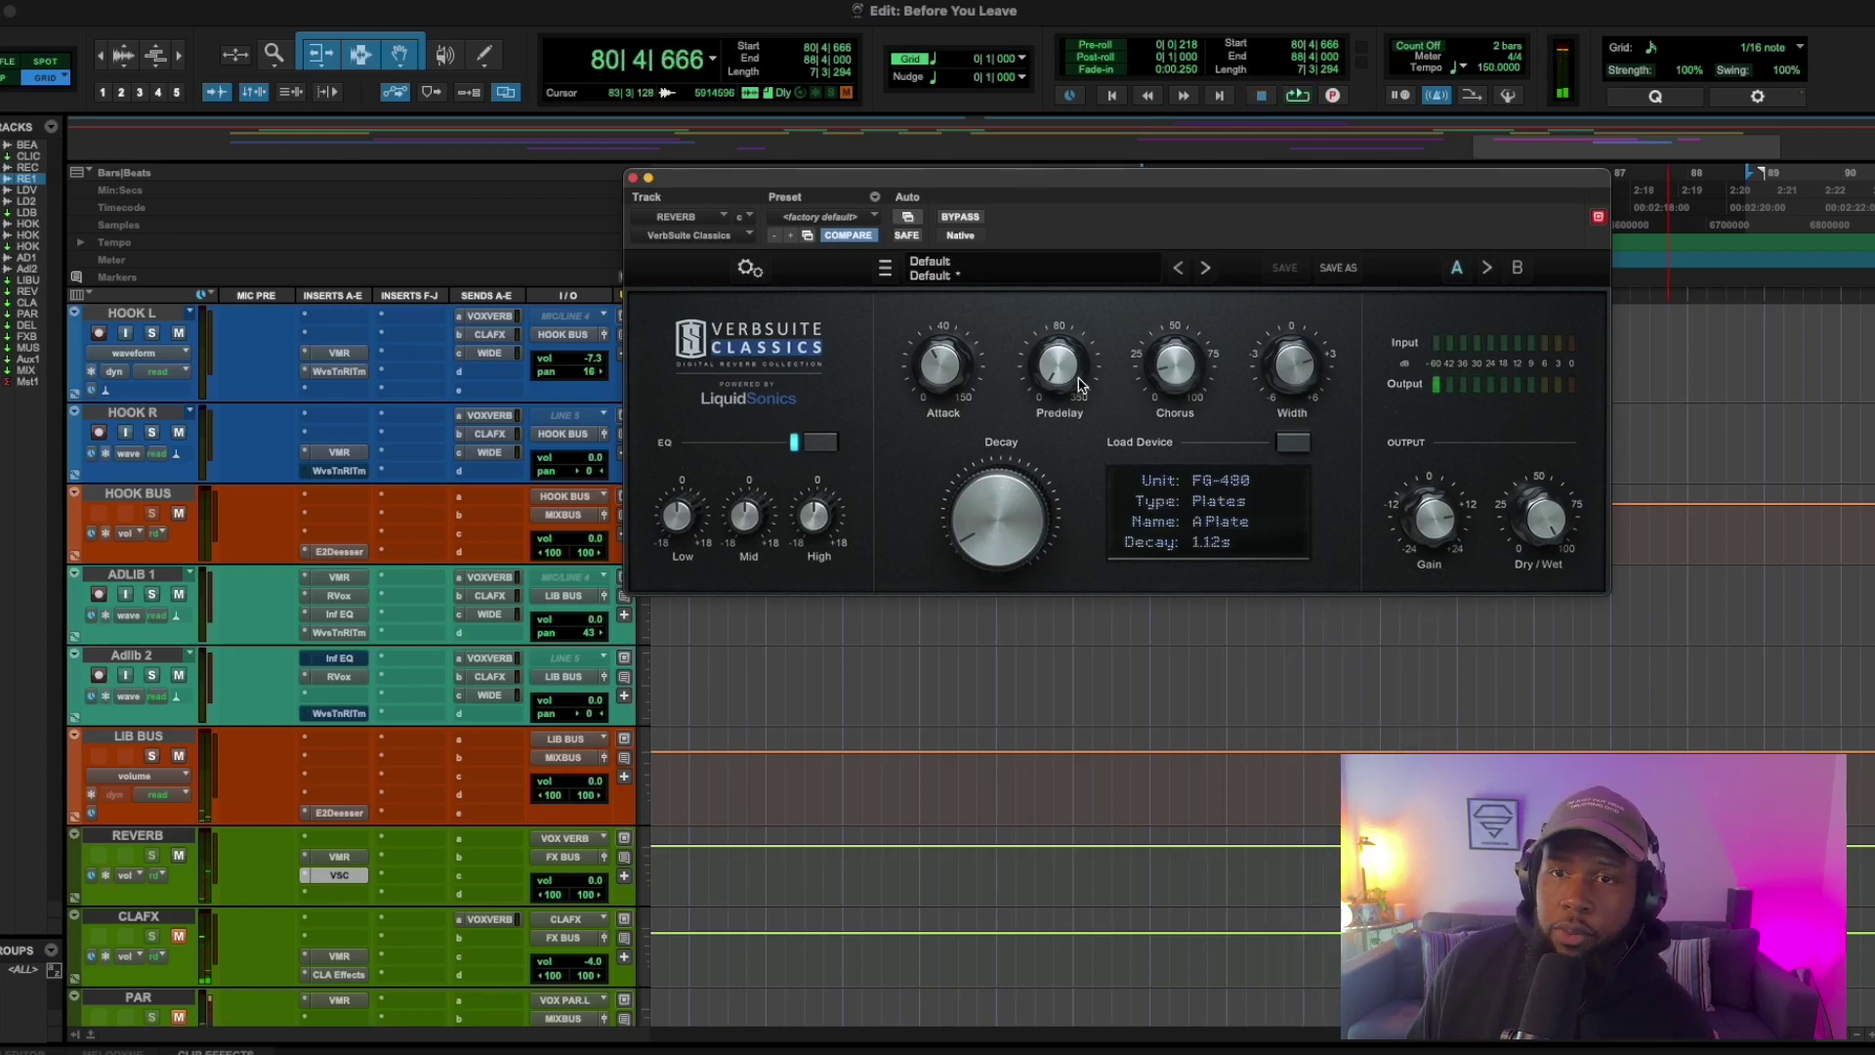
# - Set predelay to 81.2 ms, compare at 0 ms, then restore it to 65.5 ms while auditioning
pyautogui.moveTo(1073, 383); pyautogui.dragTo(1073, 268)
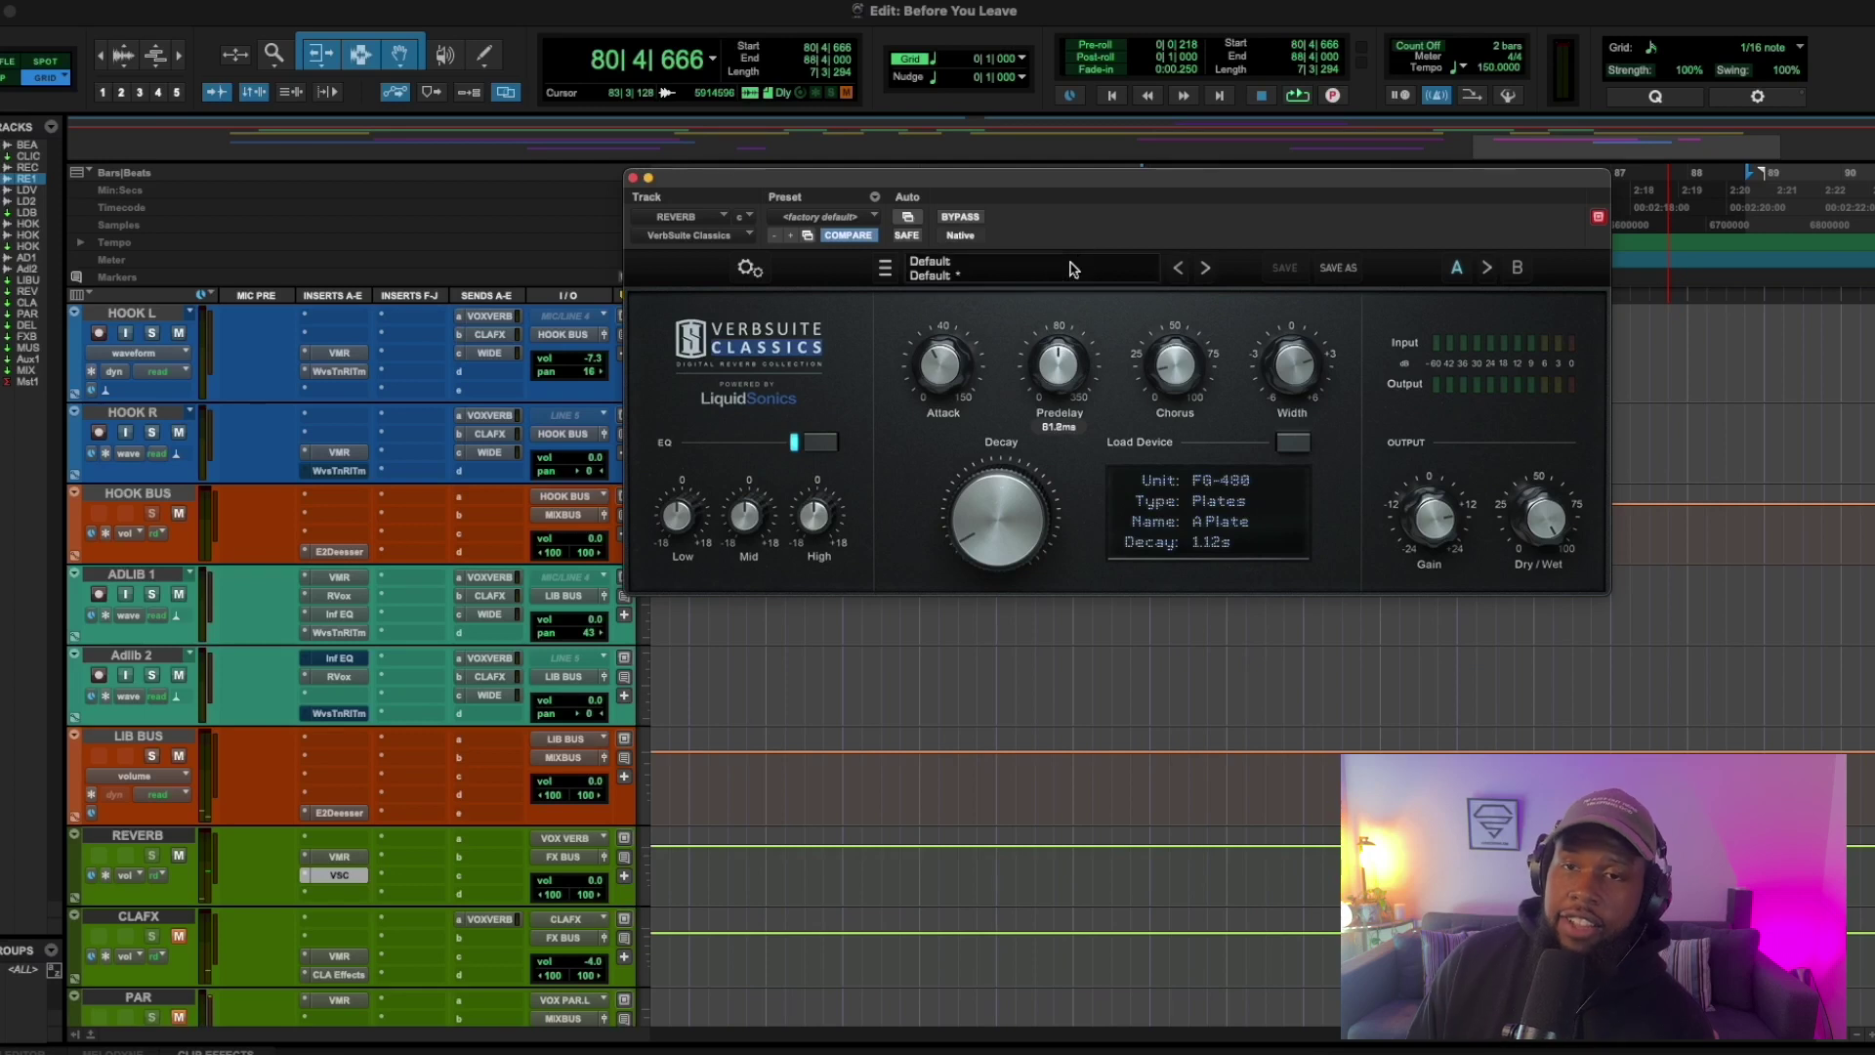
pyautogui.press('space')
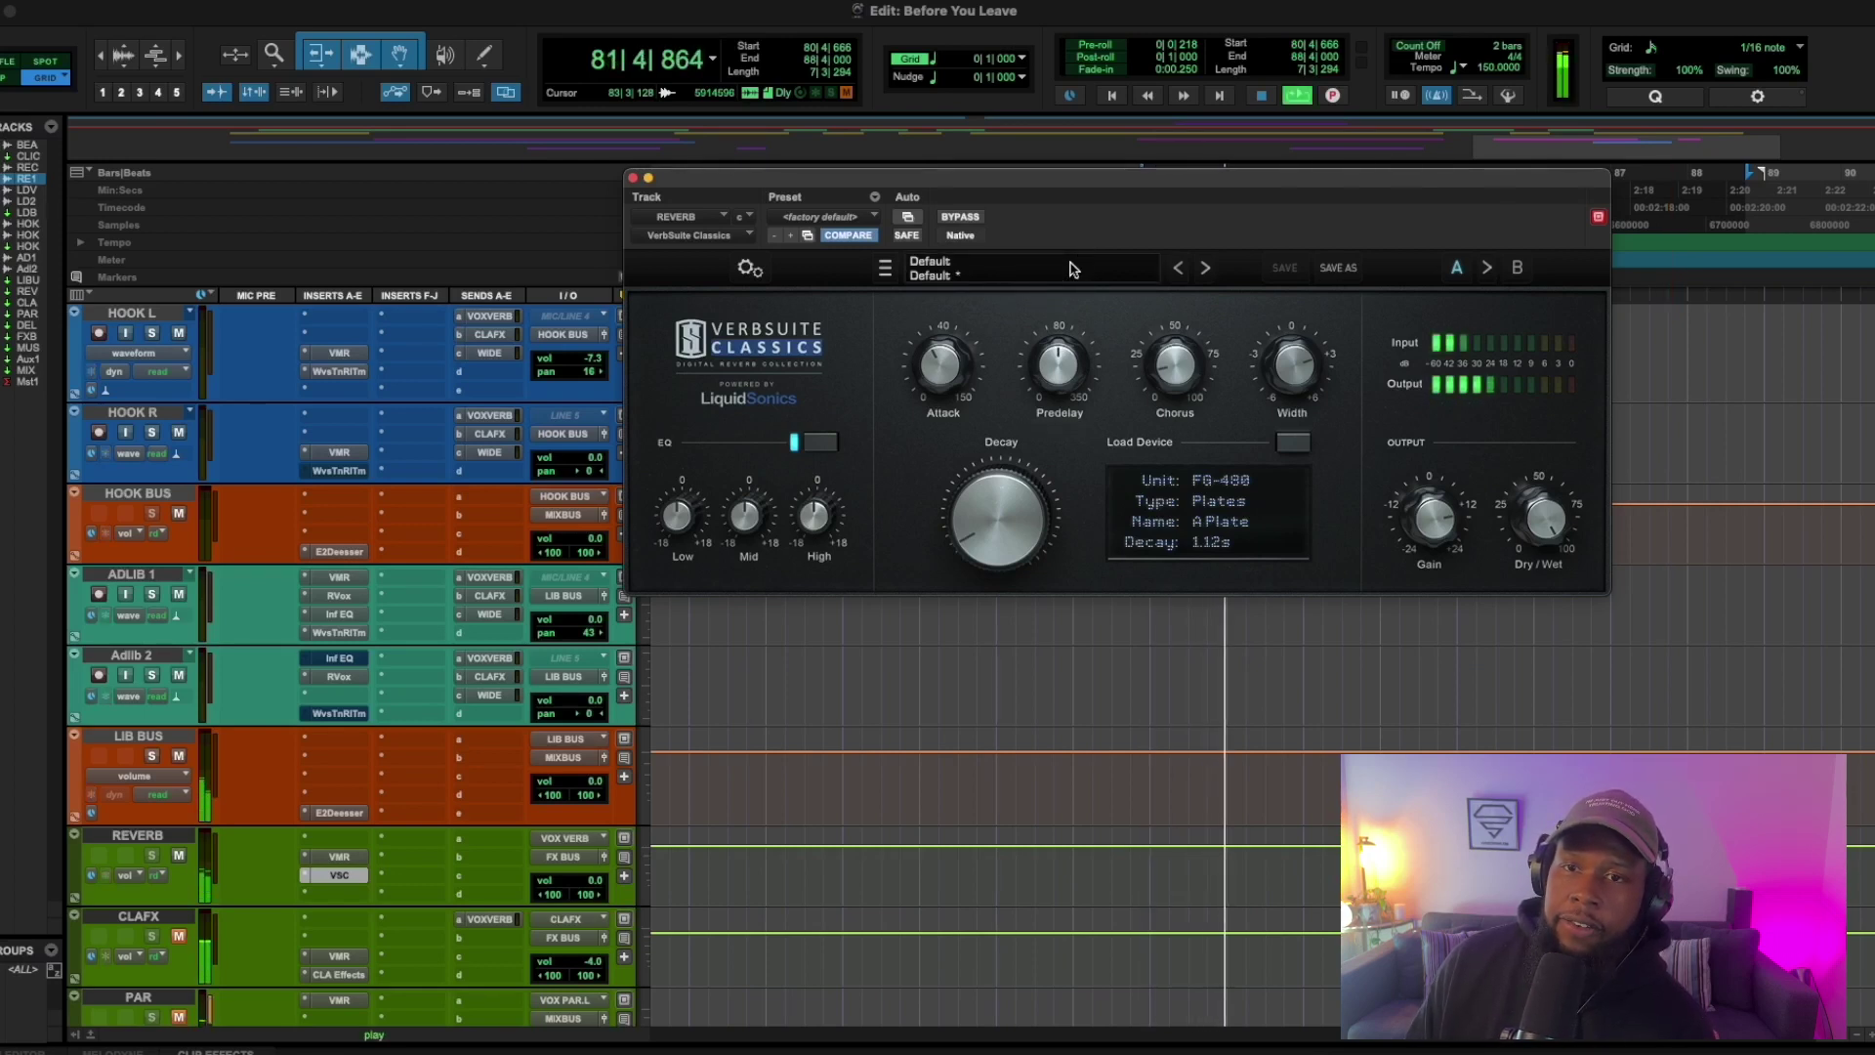
pyautogui.moveTo(1074, 340)
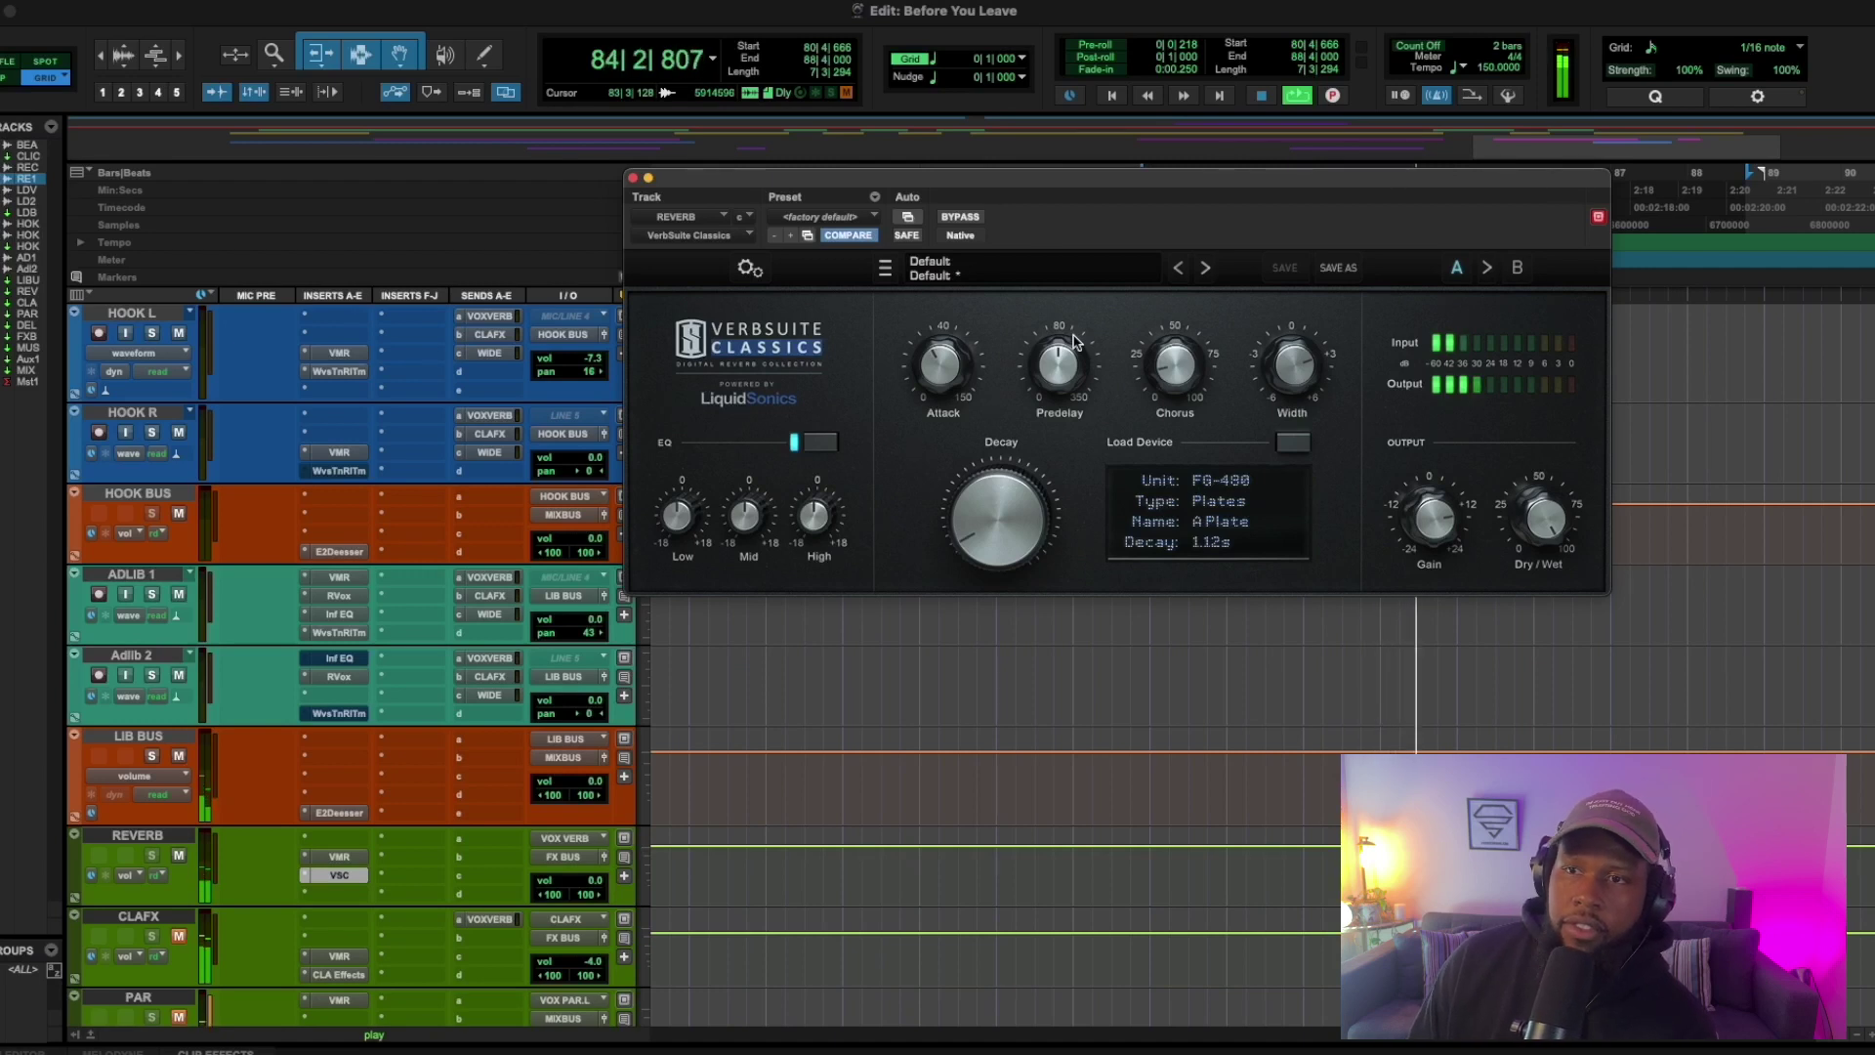
pyautogui.press('space')
pyautogui.keyDown('alt'); pyautogui.click(1075, 340); pyautogui.keyUp('alt')
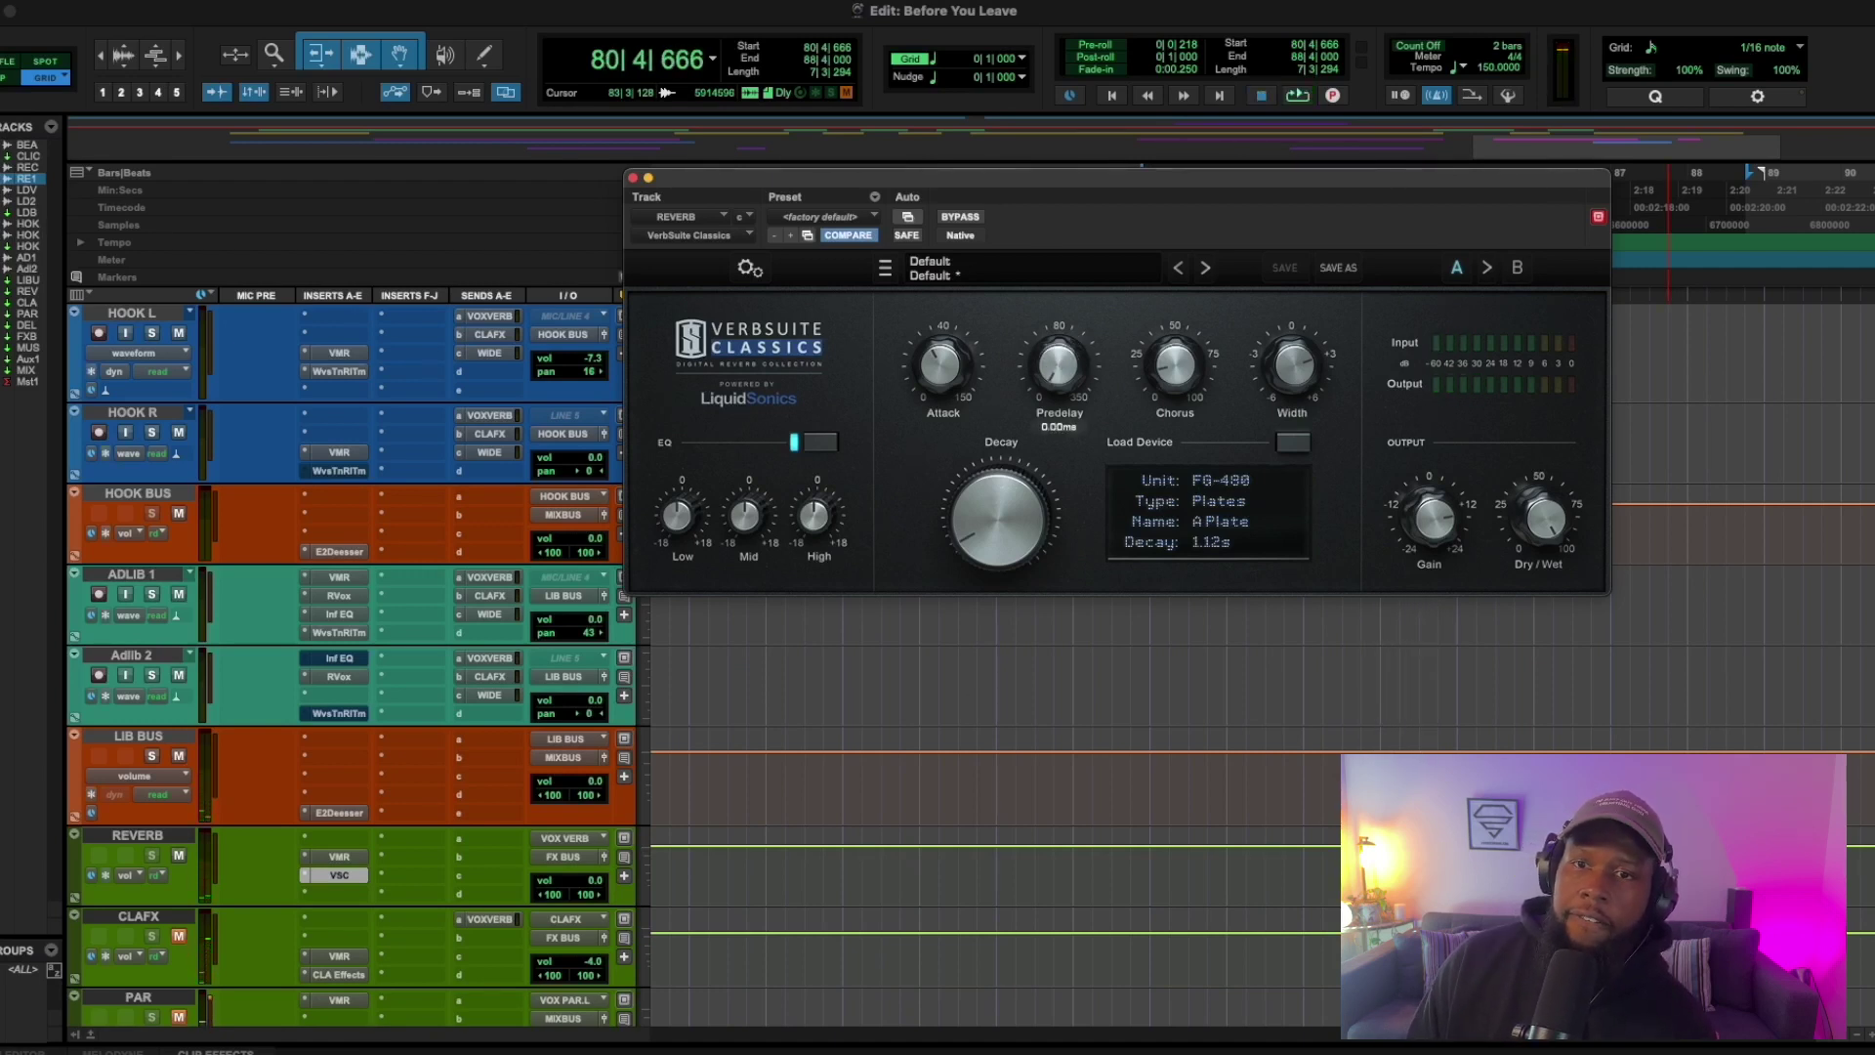
pyautogui.press('space')
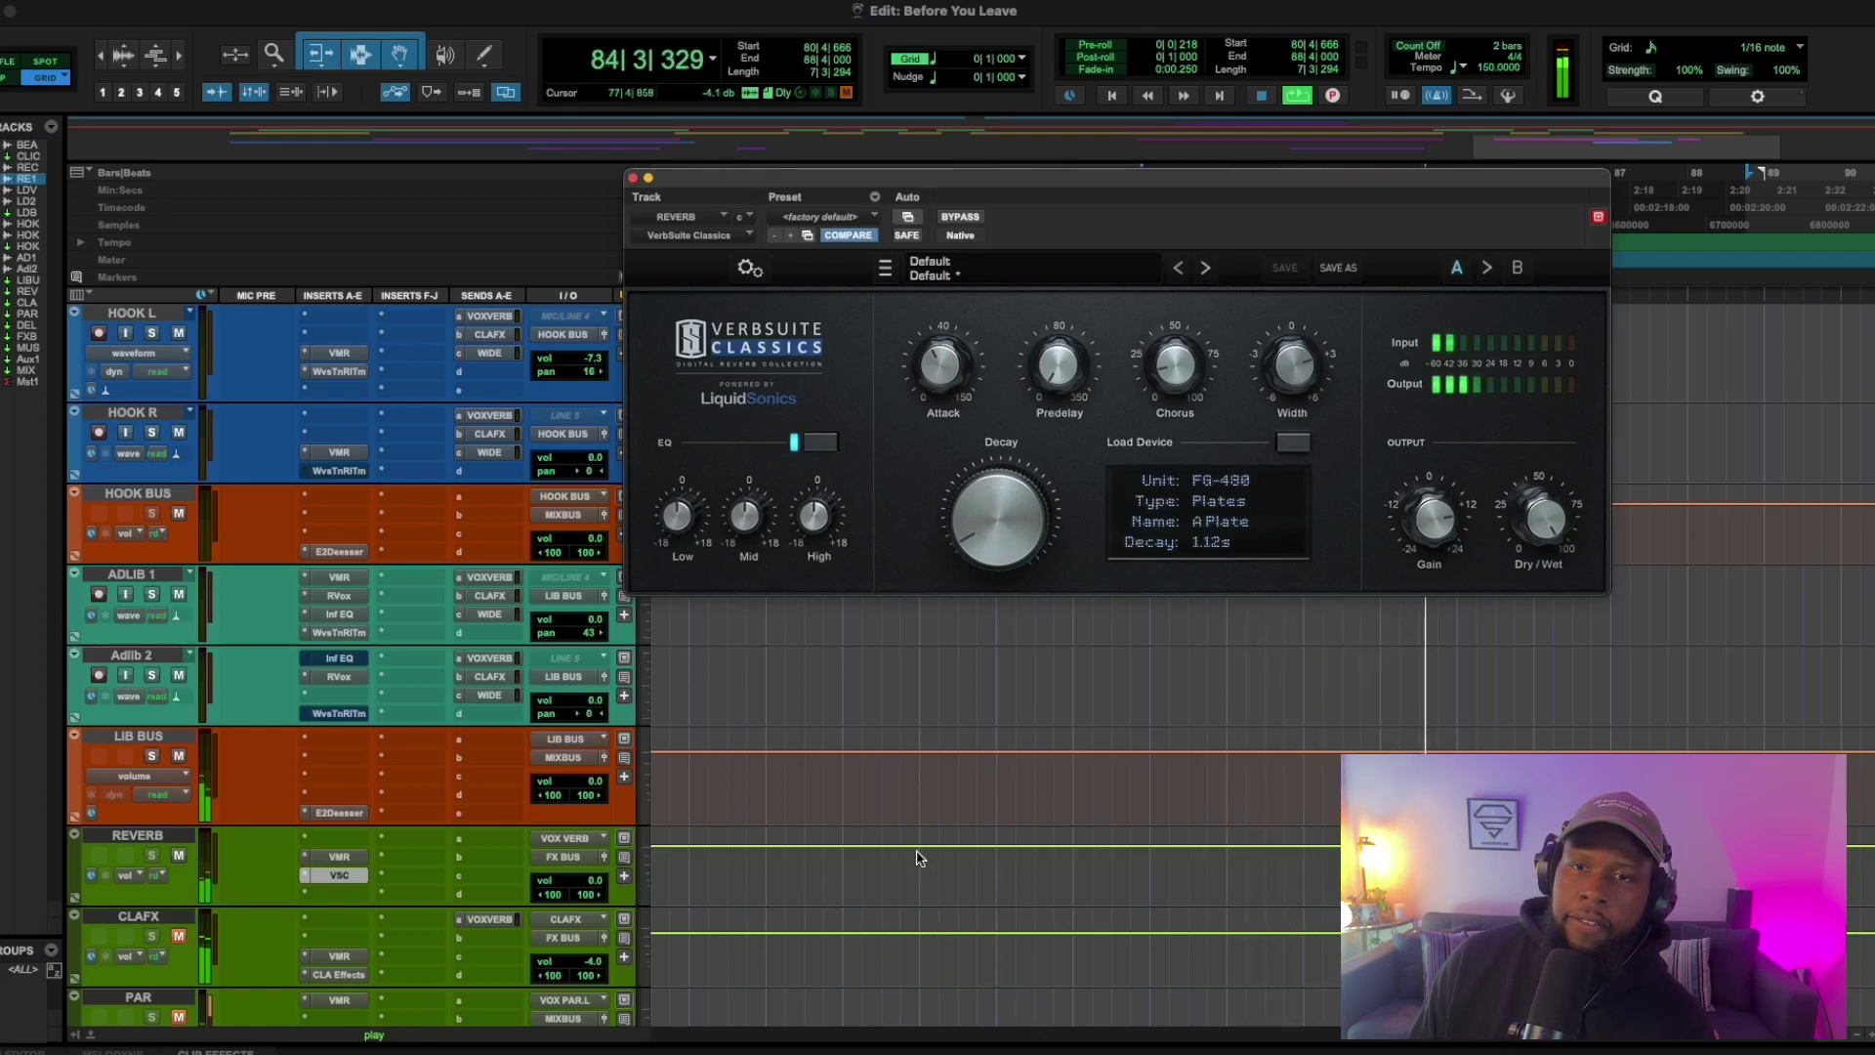
pyautogui.press('space')
pyautogui.moveTo(1060, 370); pyautogui.dragTo(1070, 260)
pyautogui.press('space')
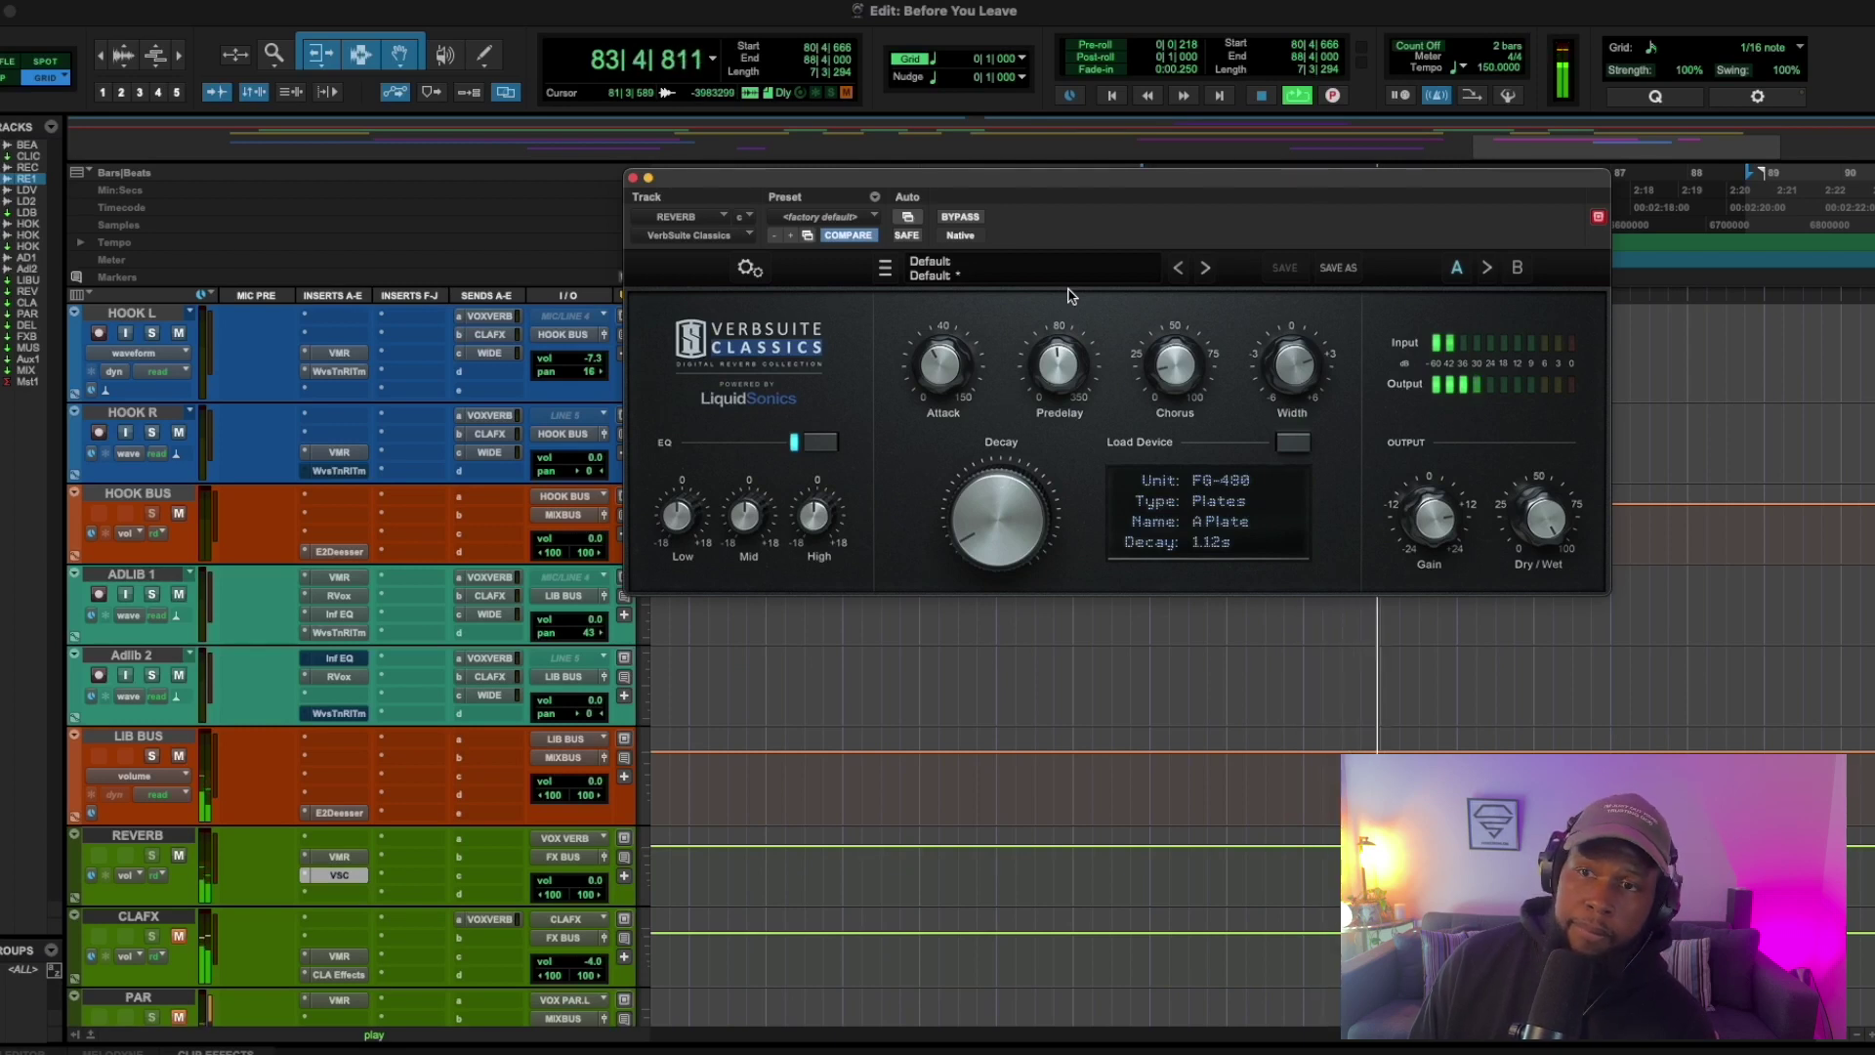
pyautogui.press('space')
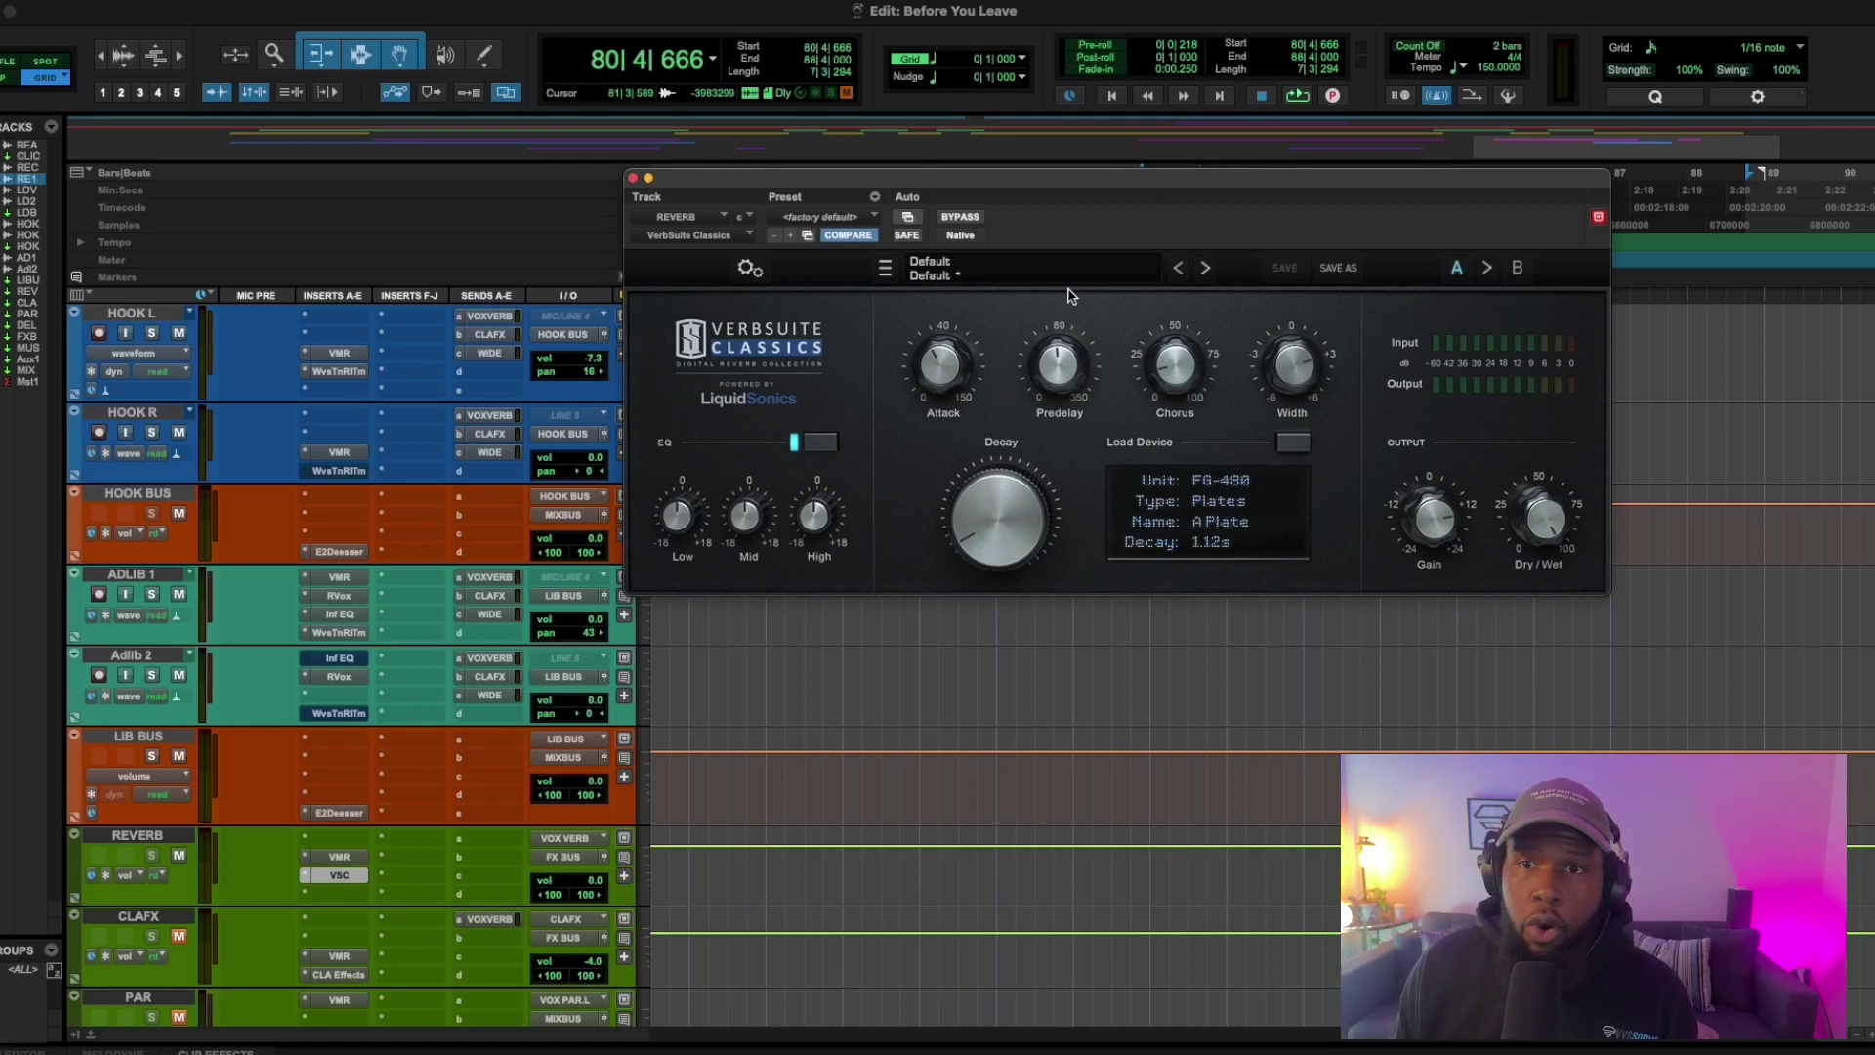
pyautogui.moveTo(1065, 353)
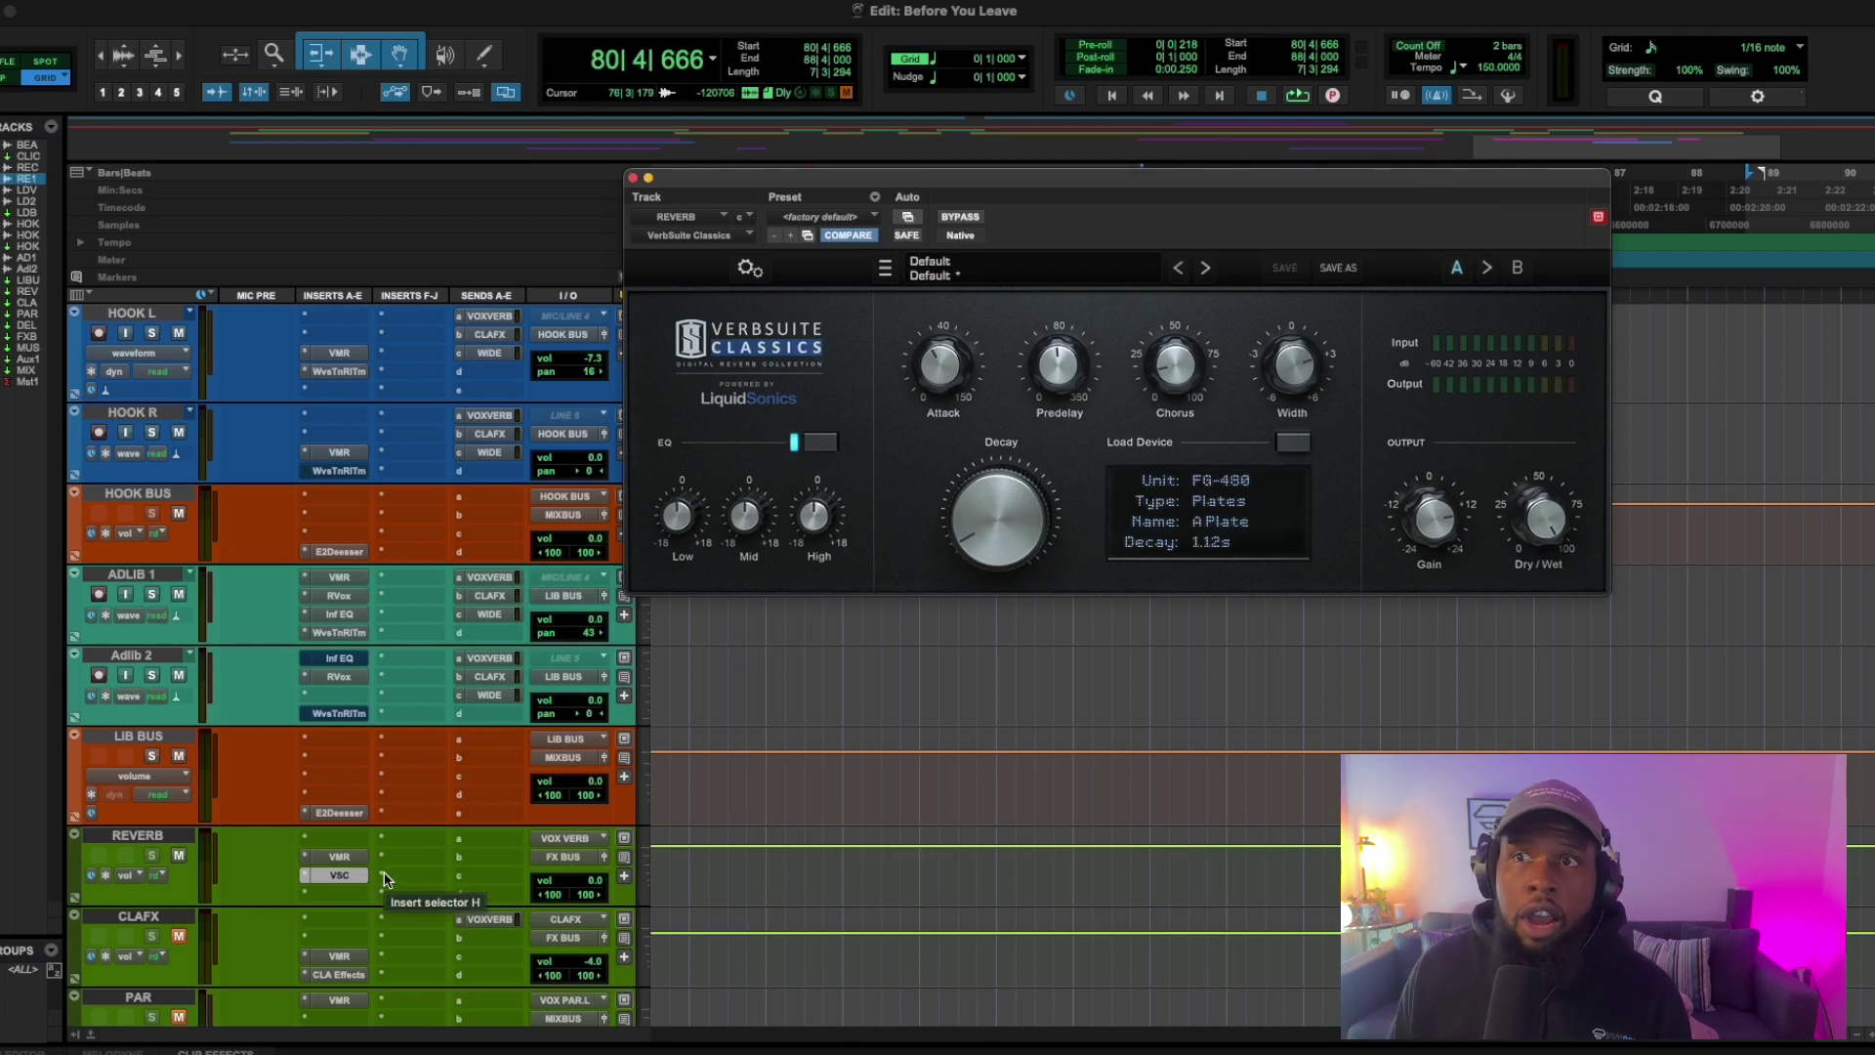
# - Close the reverb window and add a stereo Inf EQ insert to the REVERB track
pyautogui.click(632, 178)
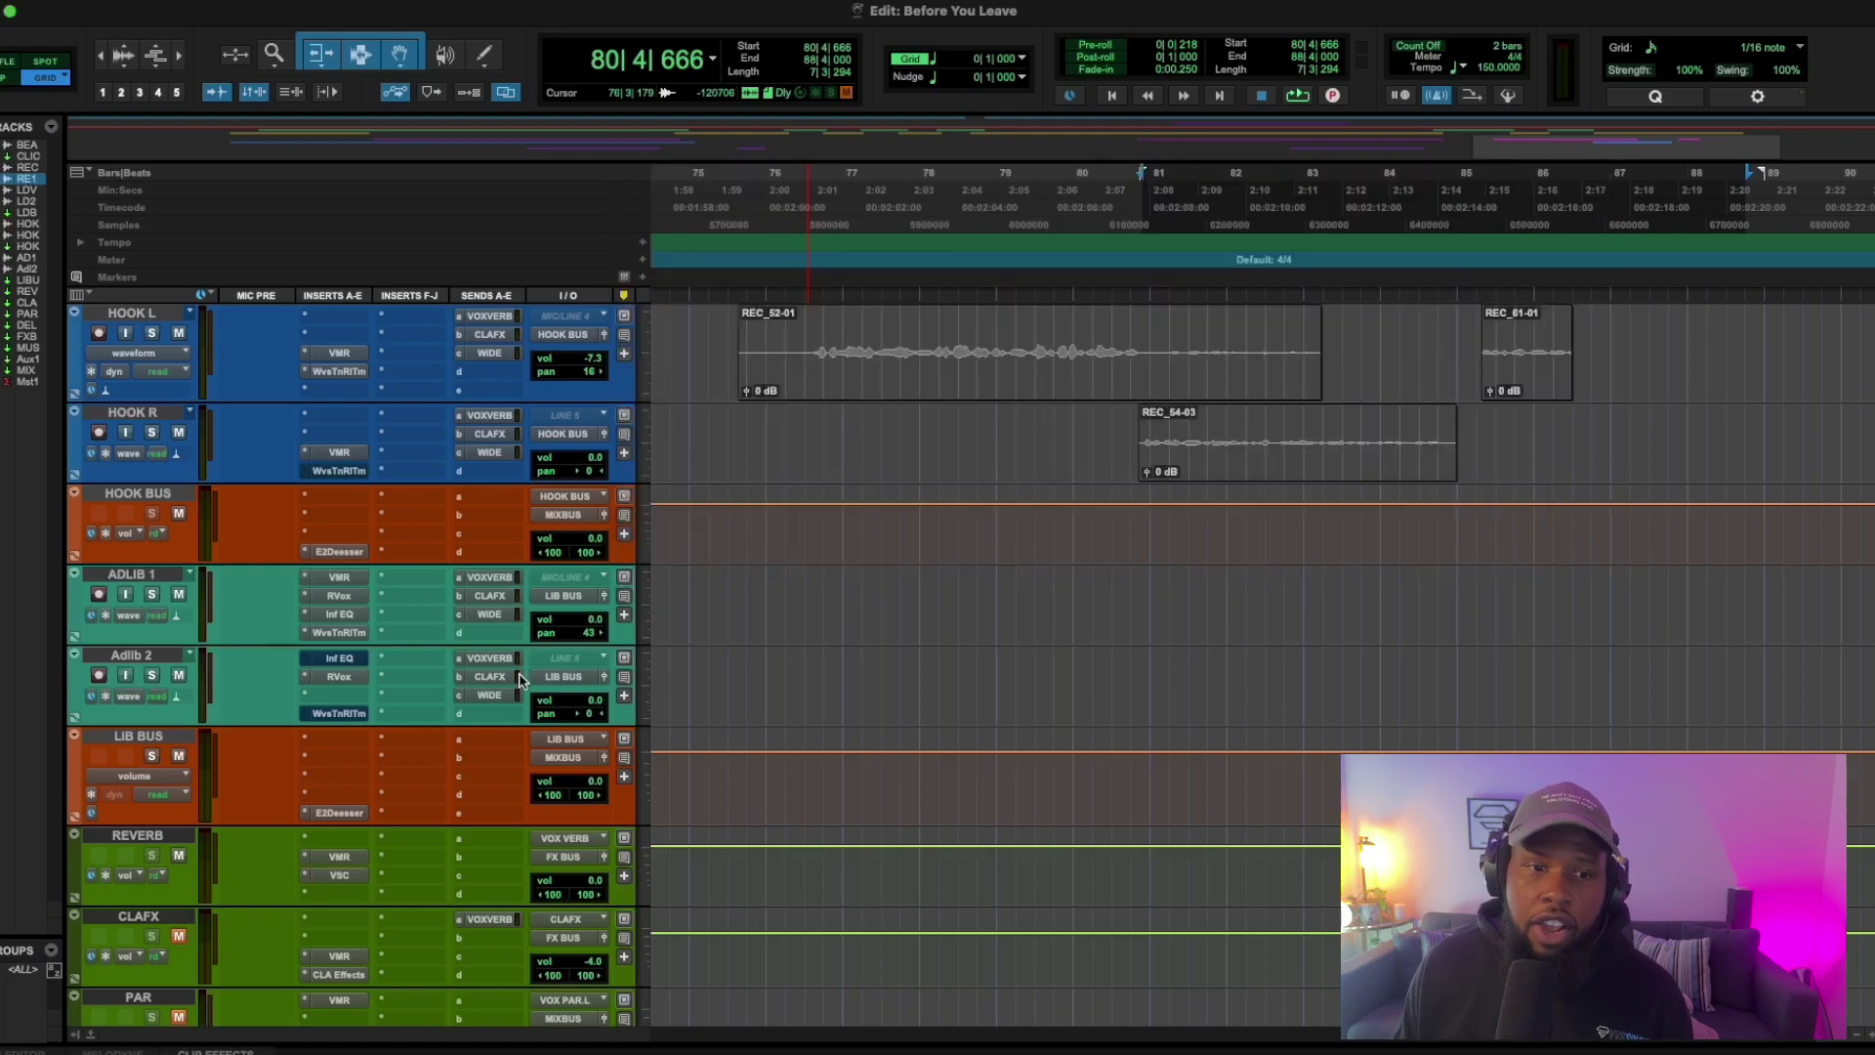
pyautogui.click(409, 876)
pyautogui.write('inf')
pyautogui.click(562, 770)
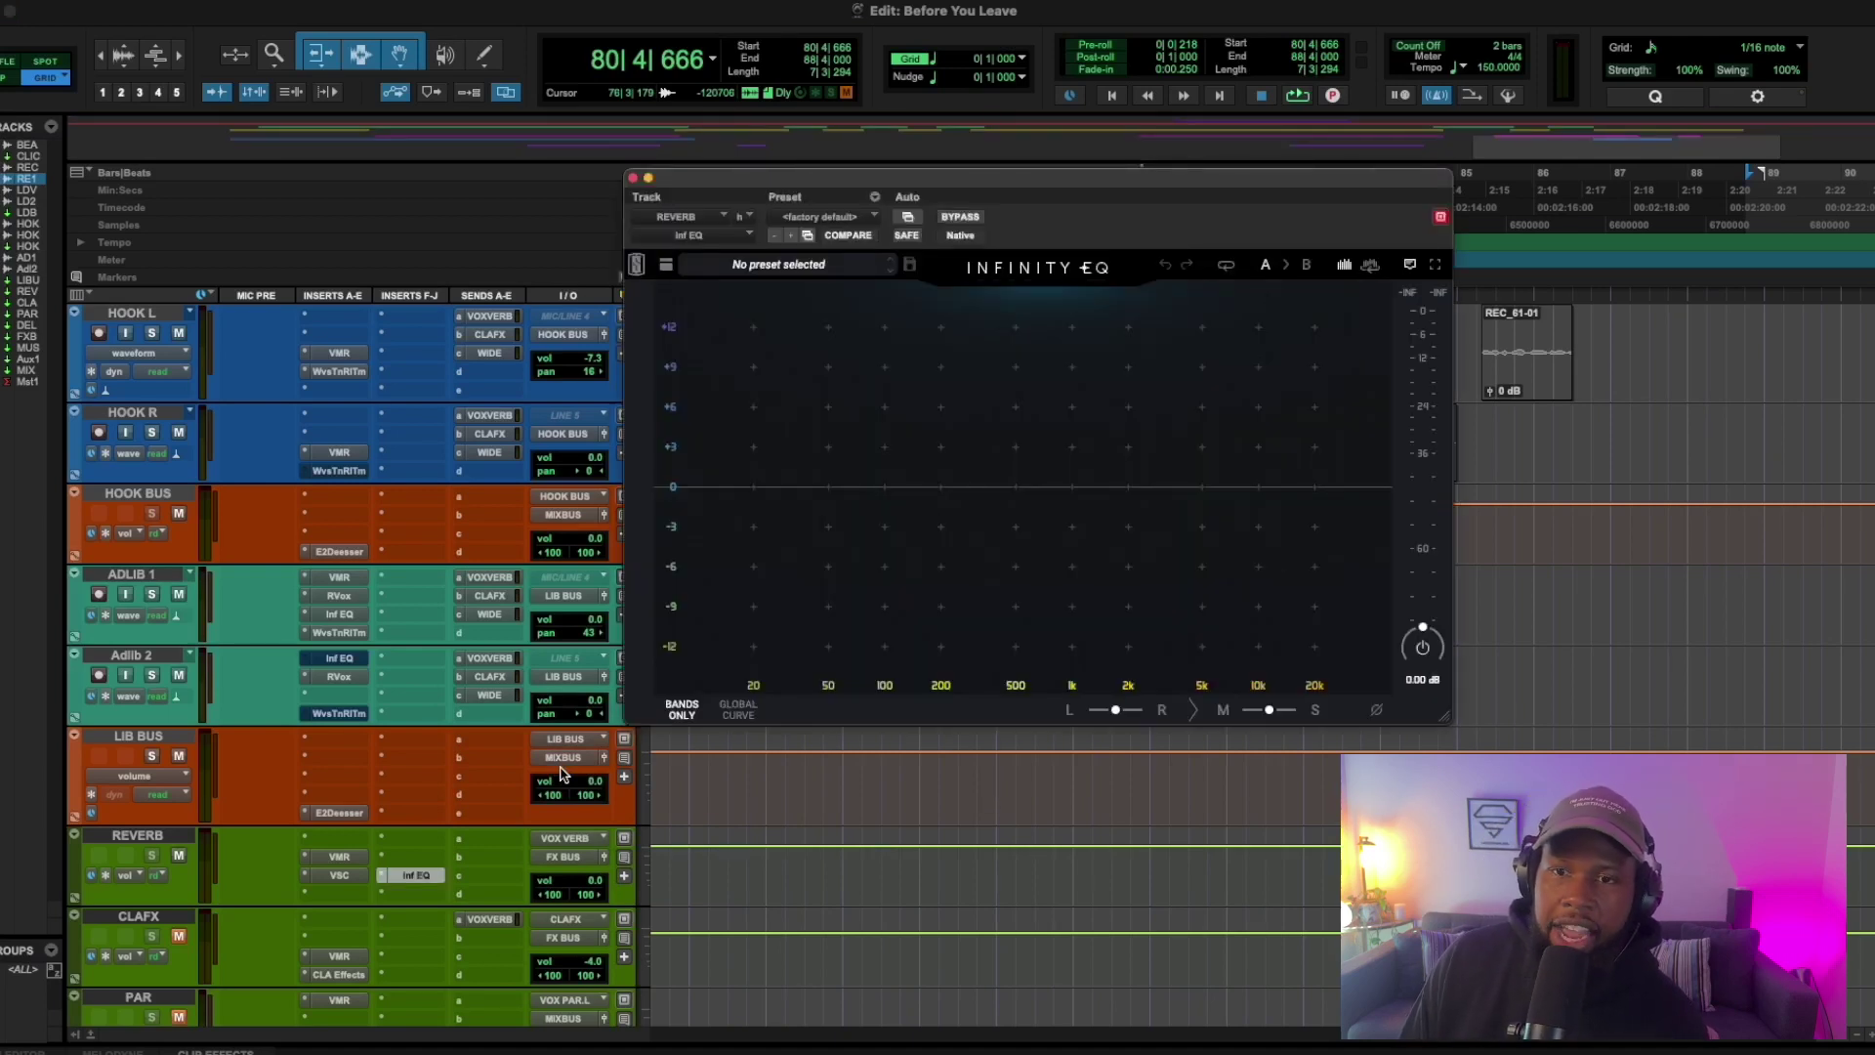
# - Shape EQ Band 1 into a -3.09 dB dip at 341 Hz during playback
pyautogui.press('space')
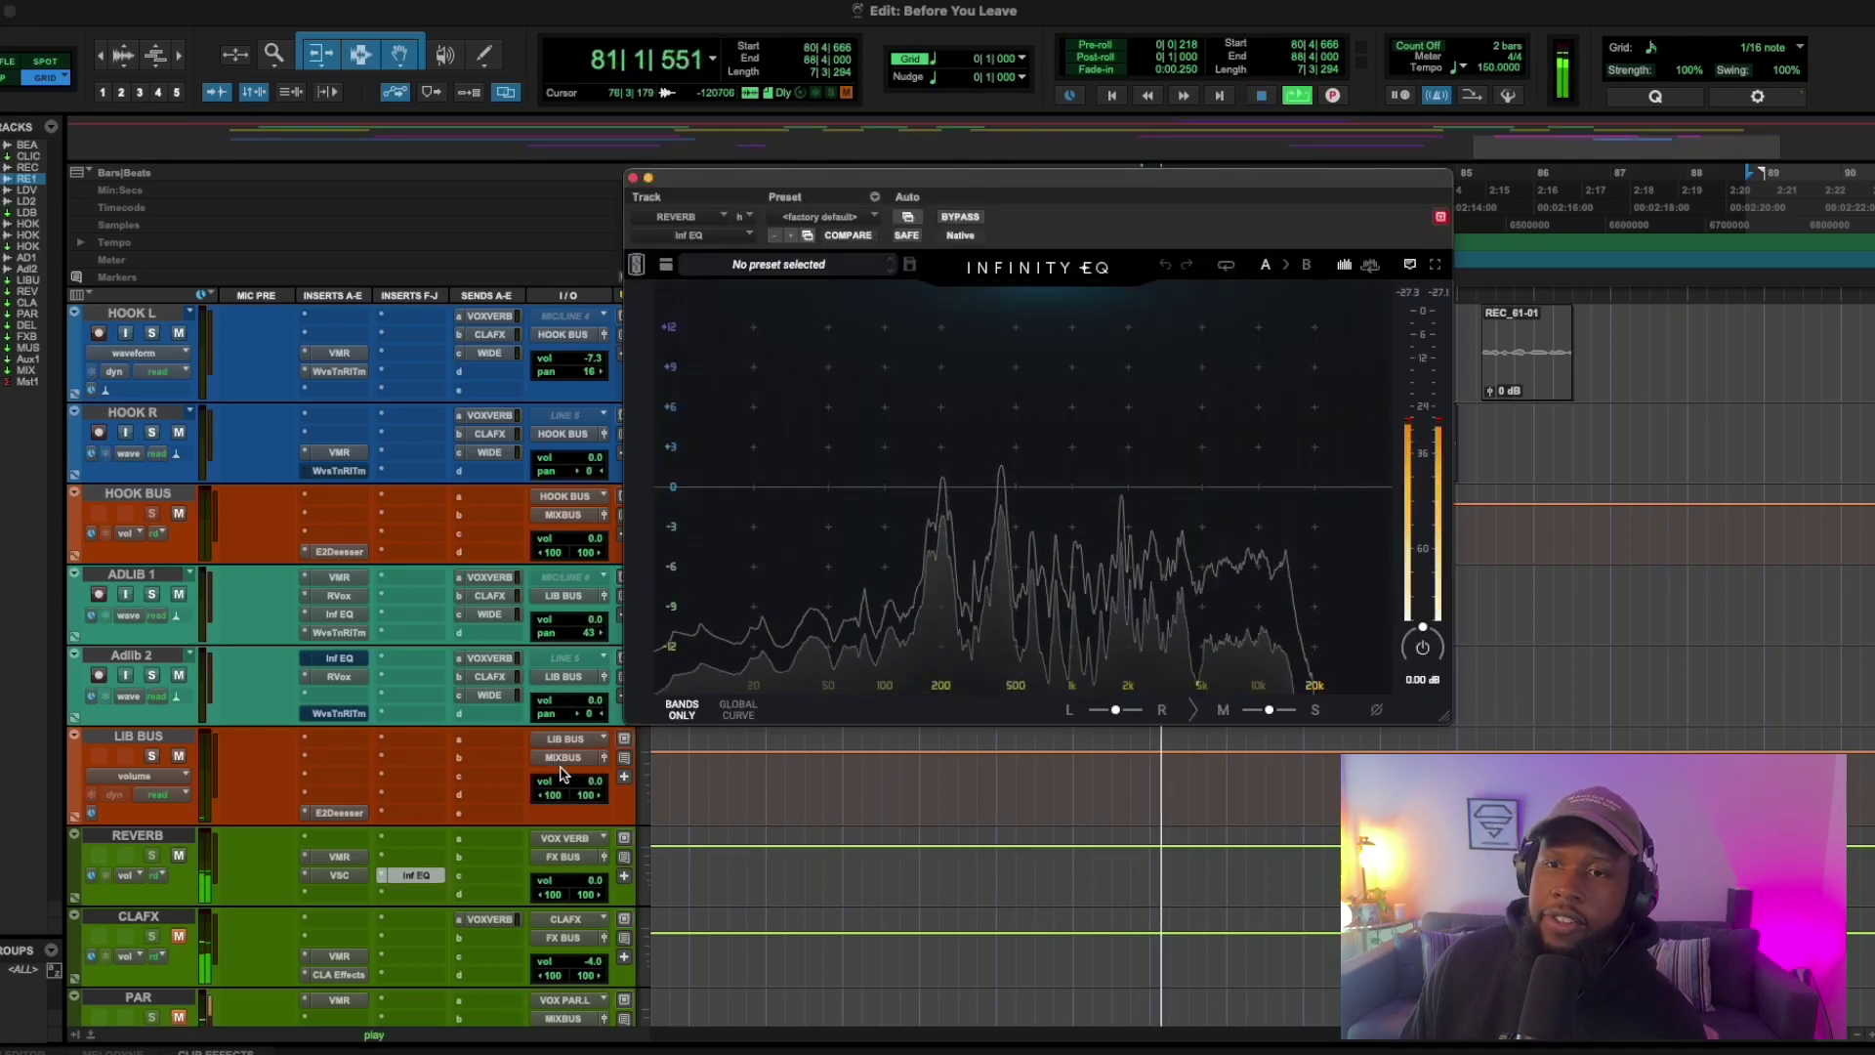
pyautogui.moveTo(983, 483); pyautogui.dragTo(983, 348)
pyautogui.press('space')
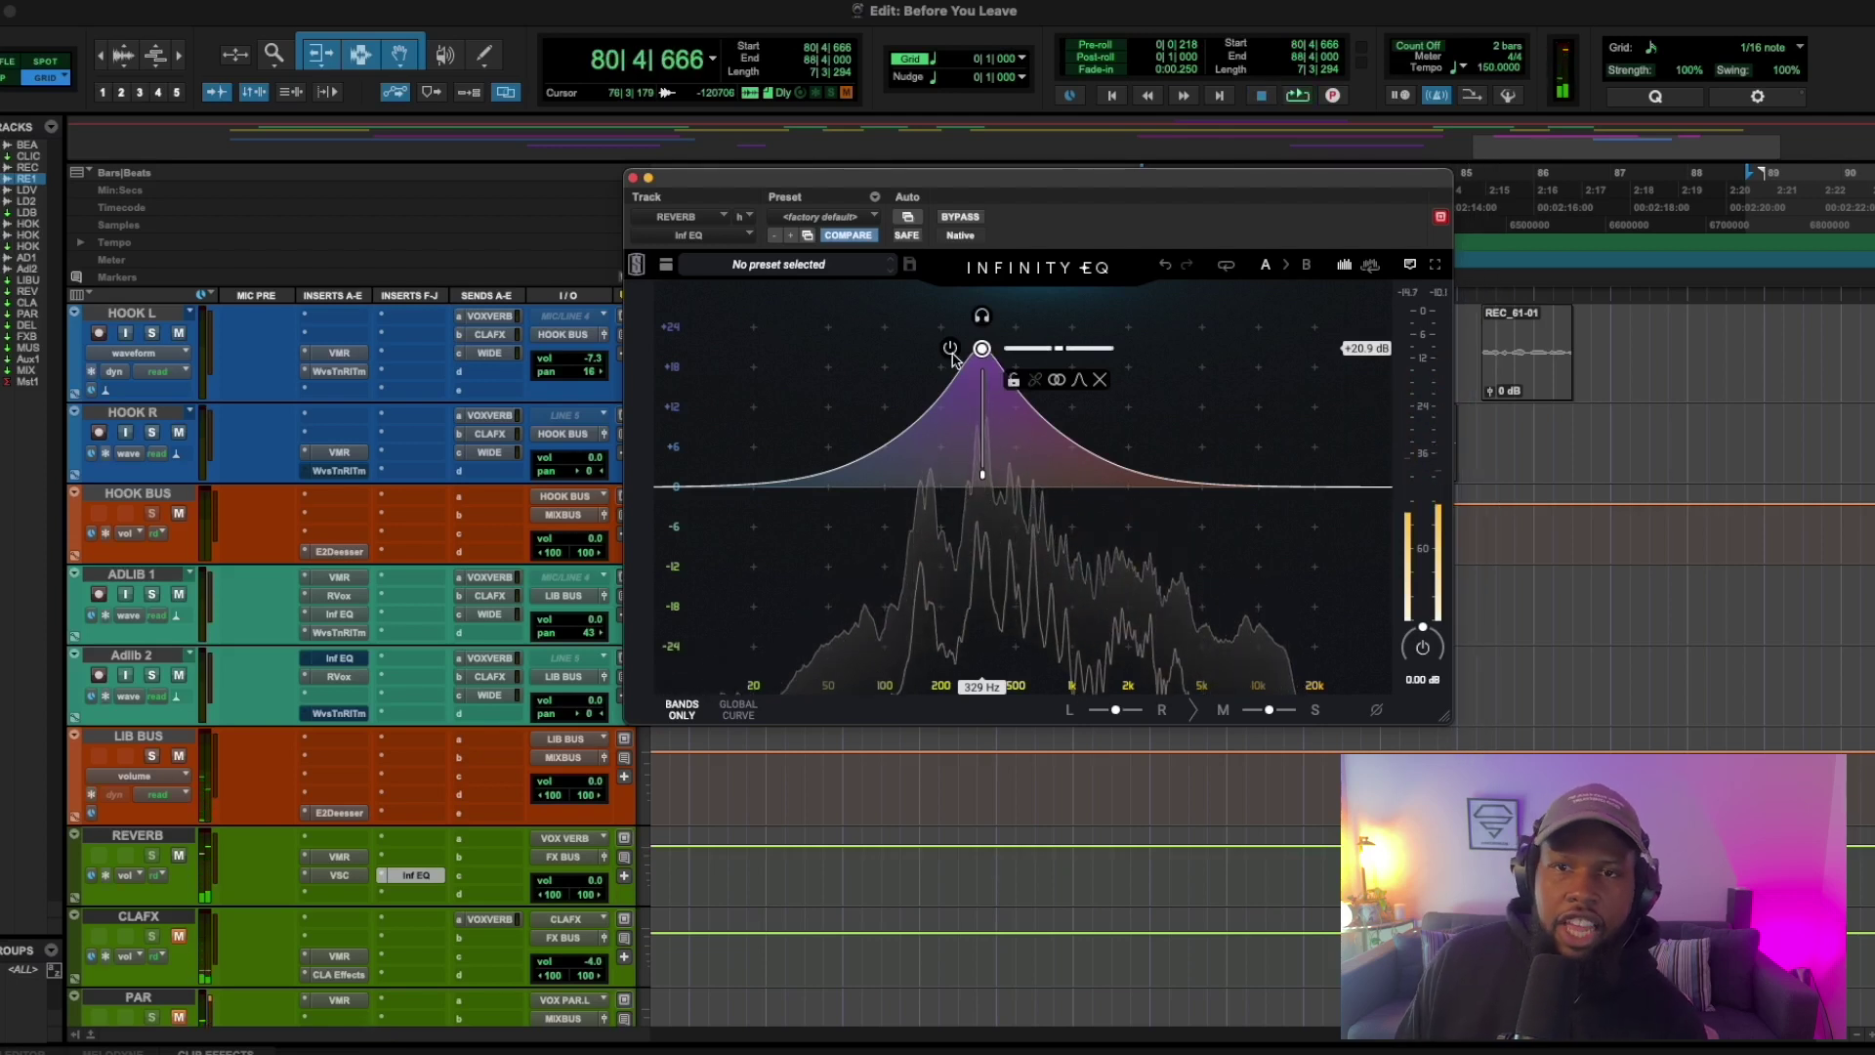
pyautogui.moveTo(983, 349); pyautogui.dragTo(982, 553)
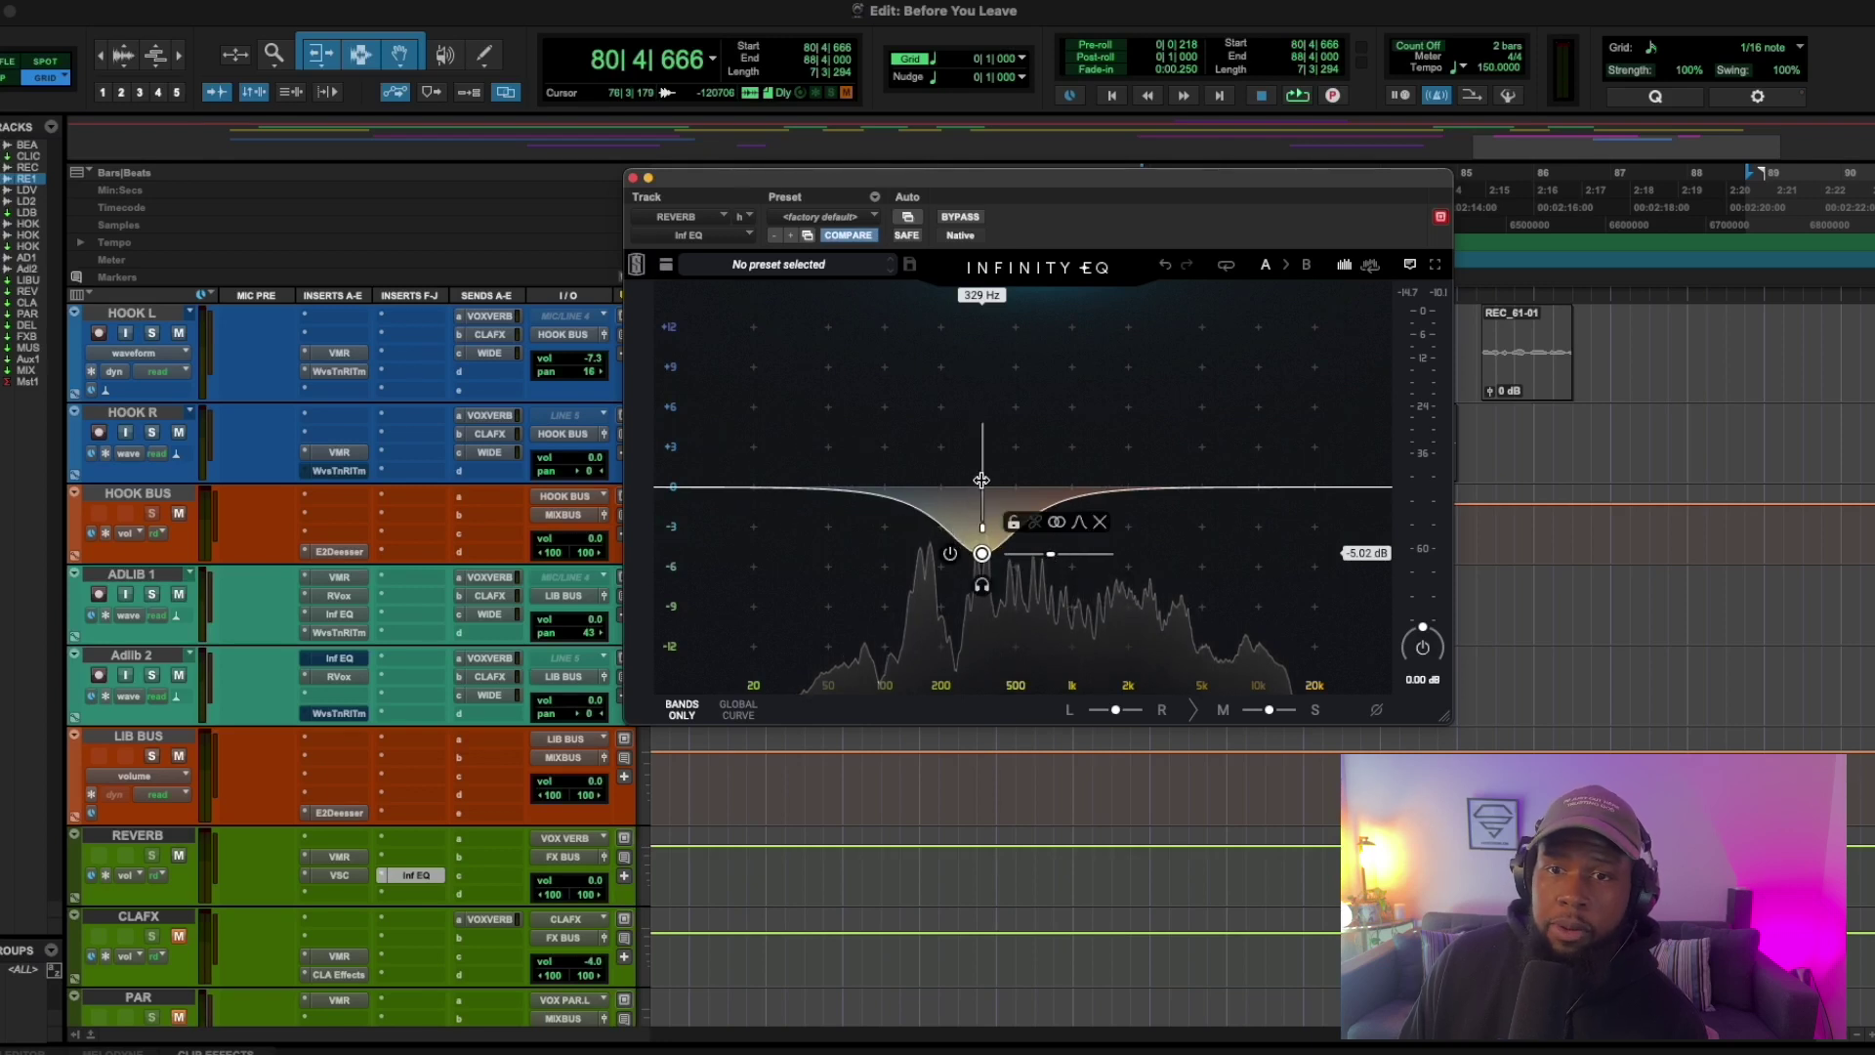
pyautogui.moveTo(981, 478); pyautogui.dragTo(985, 479)
pyautogui.moveTo(1090, 553); pyautogui.dragTo(1090, 528)
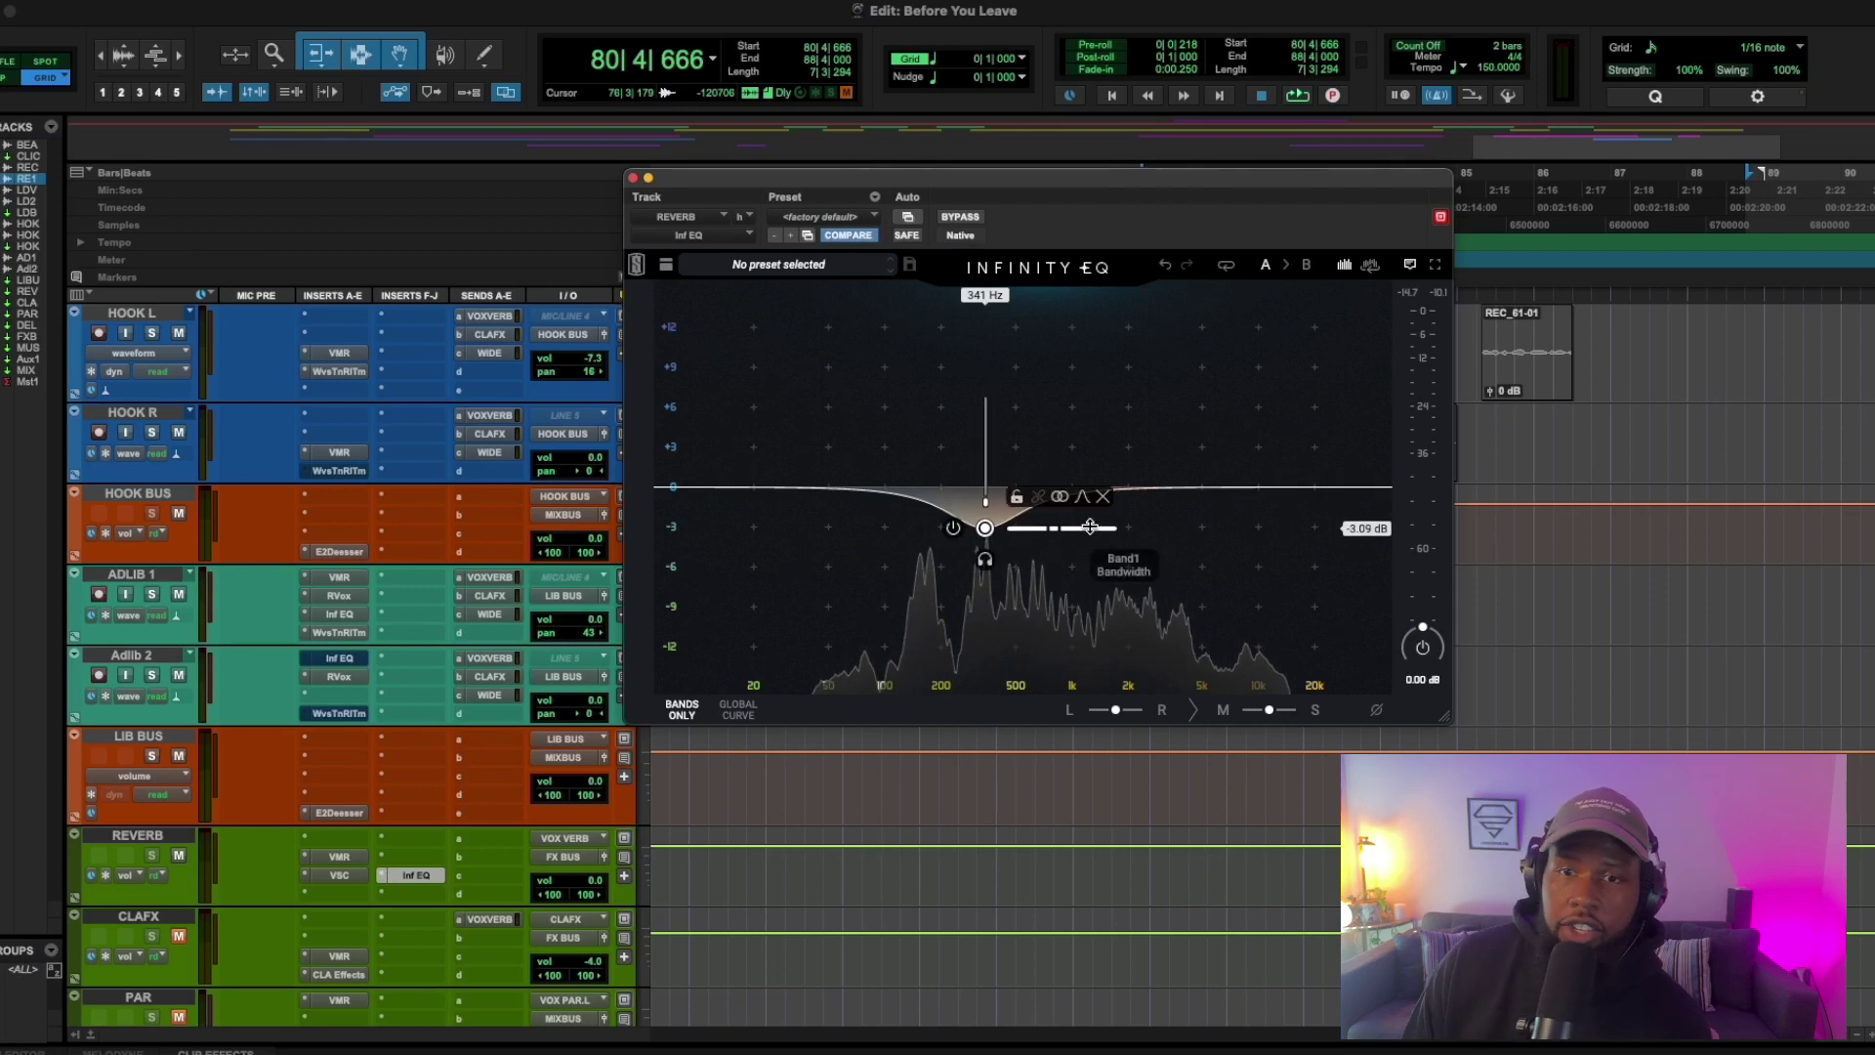
pyautogui.press('space')
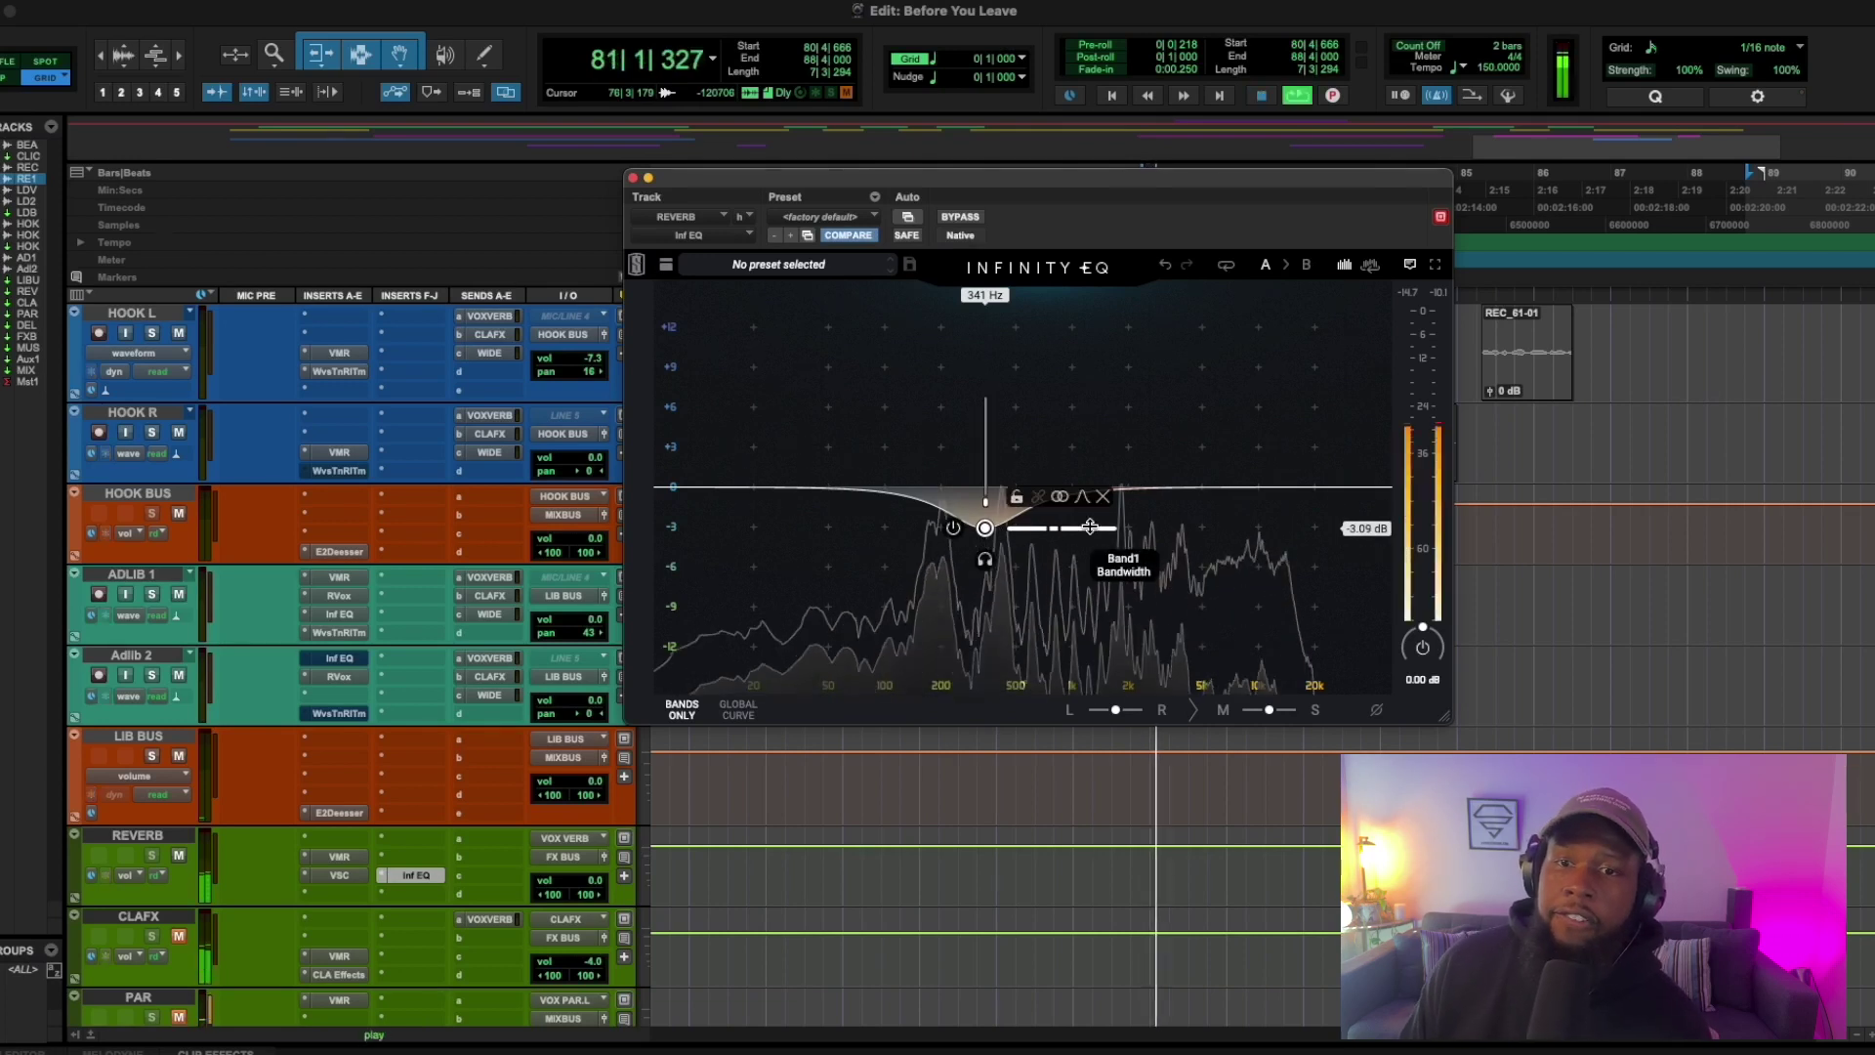
pyautogui.press('space')
# - Bypass the EQ to compare during playback, then re-enable it
pyautogui.click(954, 222)
pyautogui.press('space')
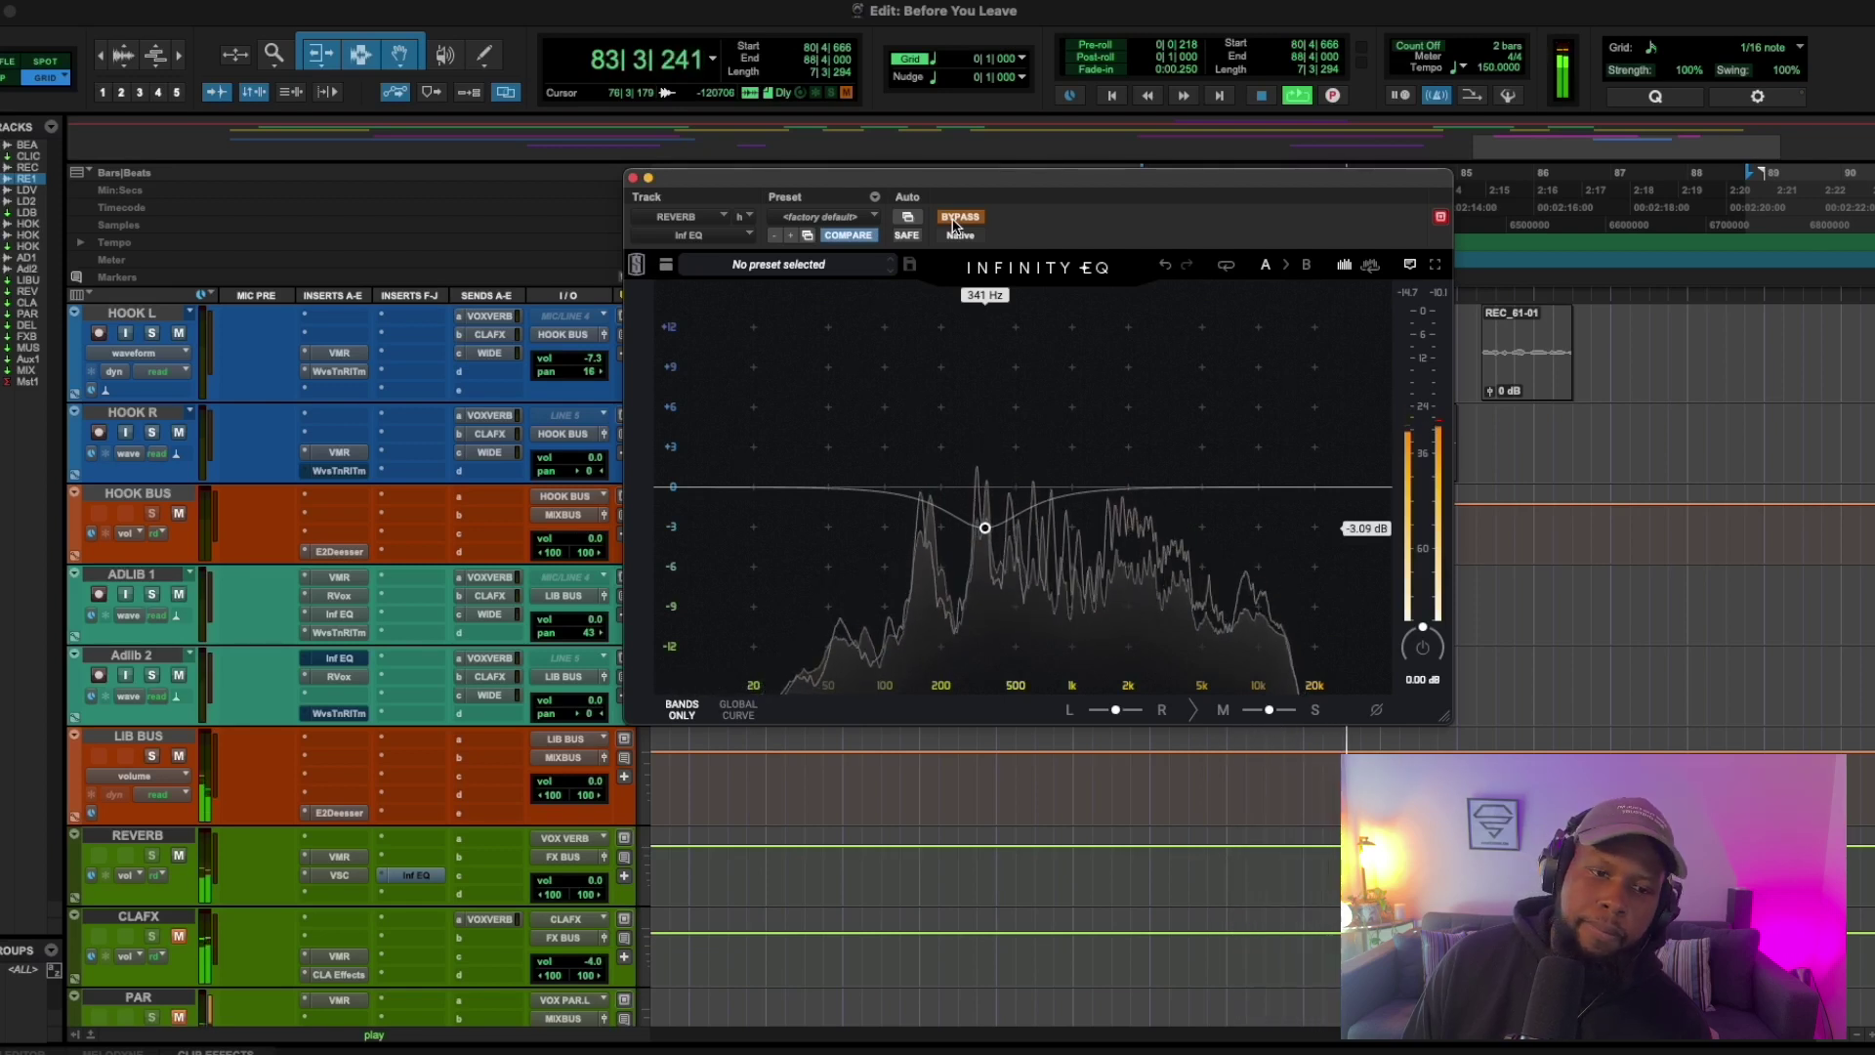
pyautogui.press('space')
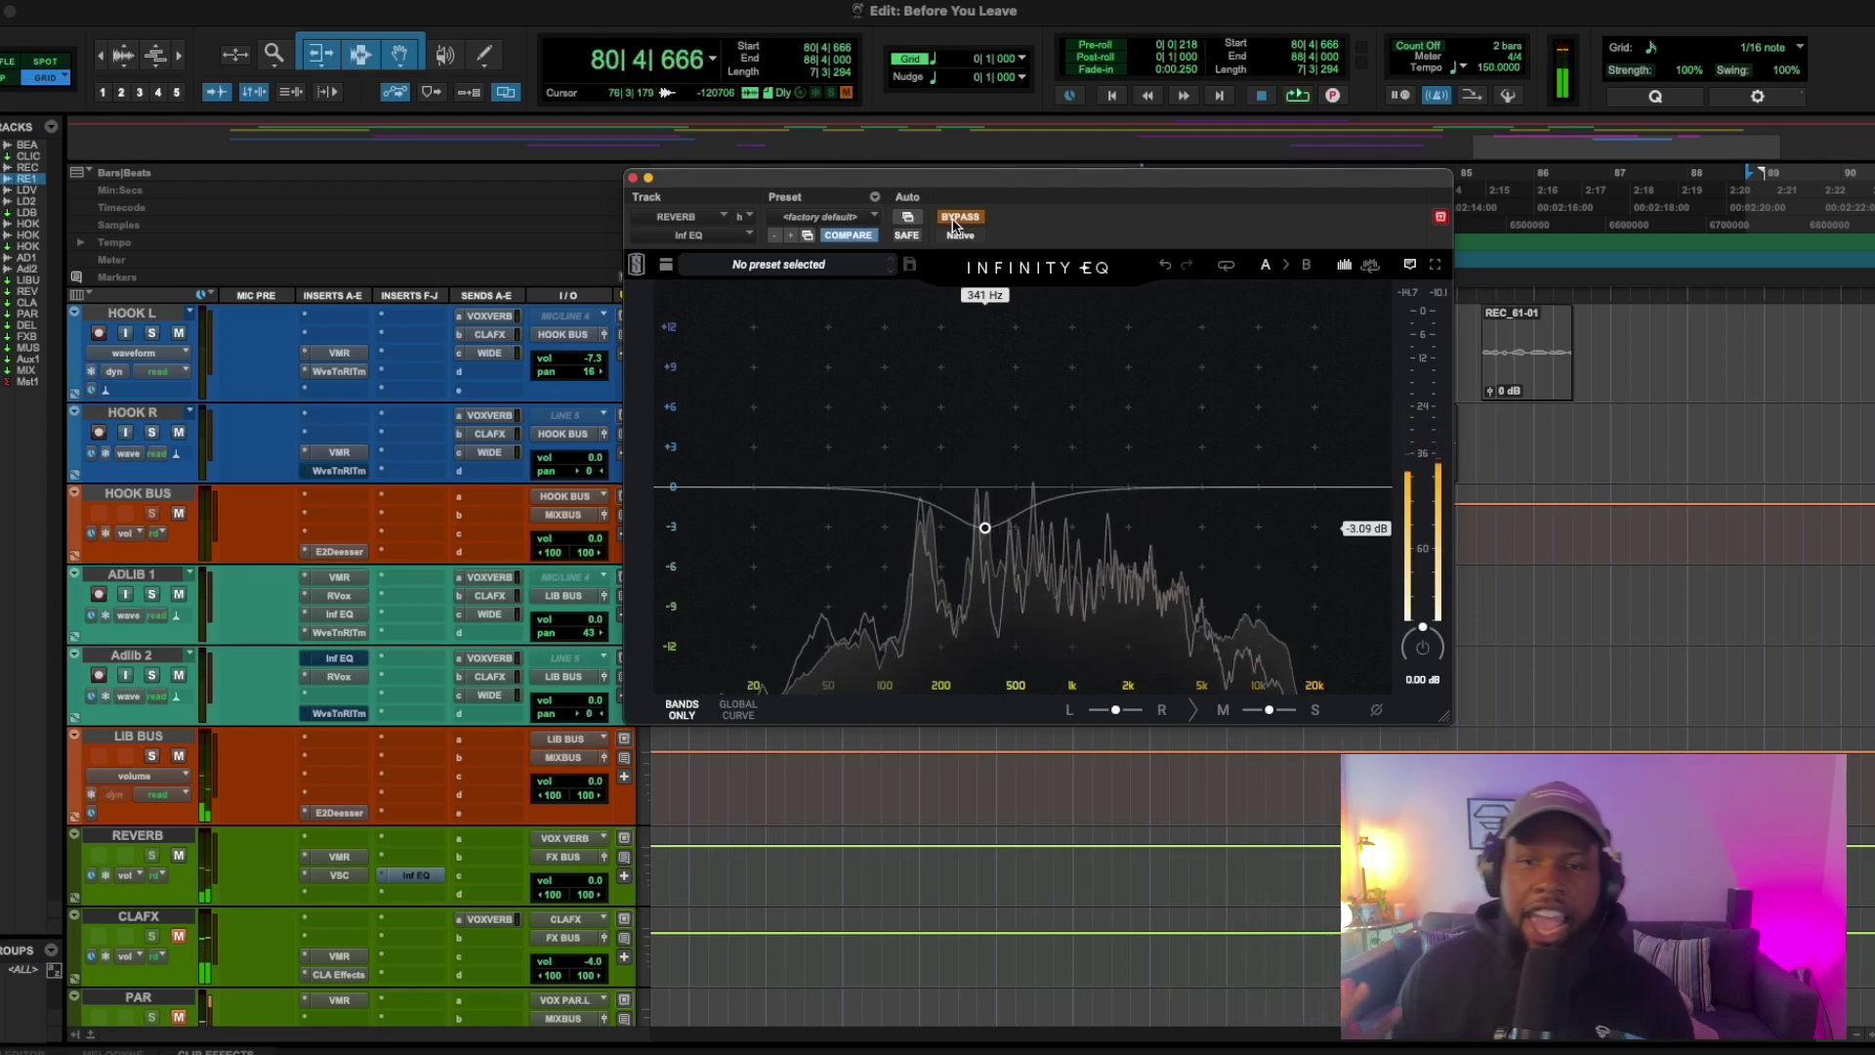
pyautogui.click(954, 221)
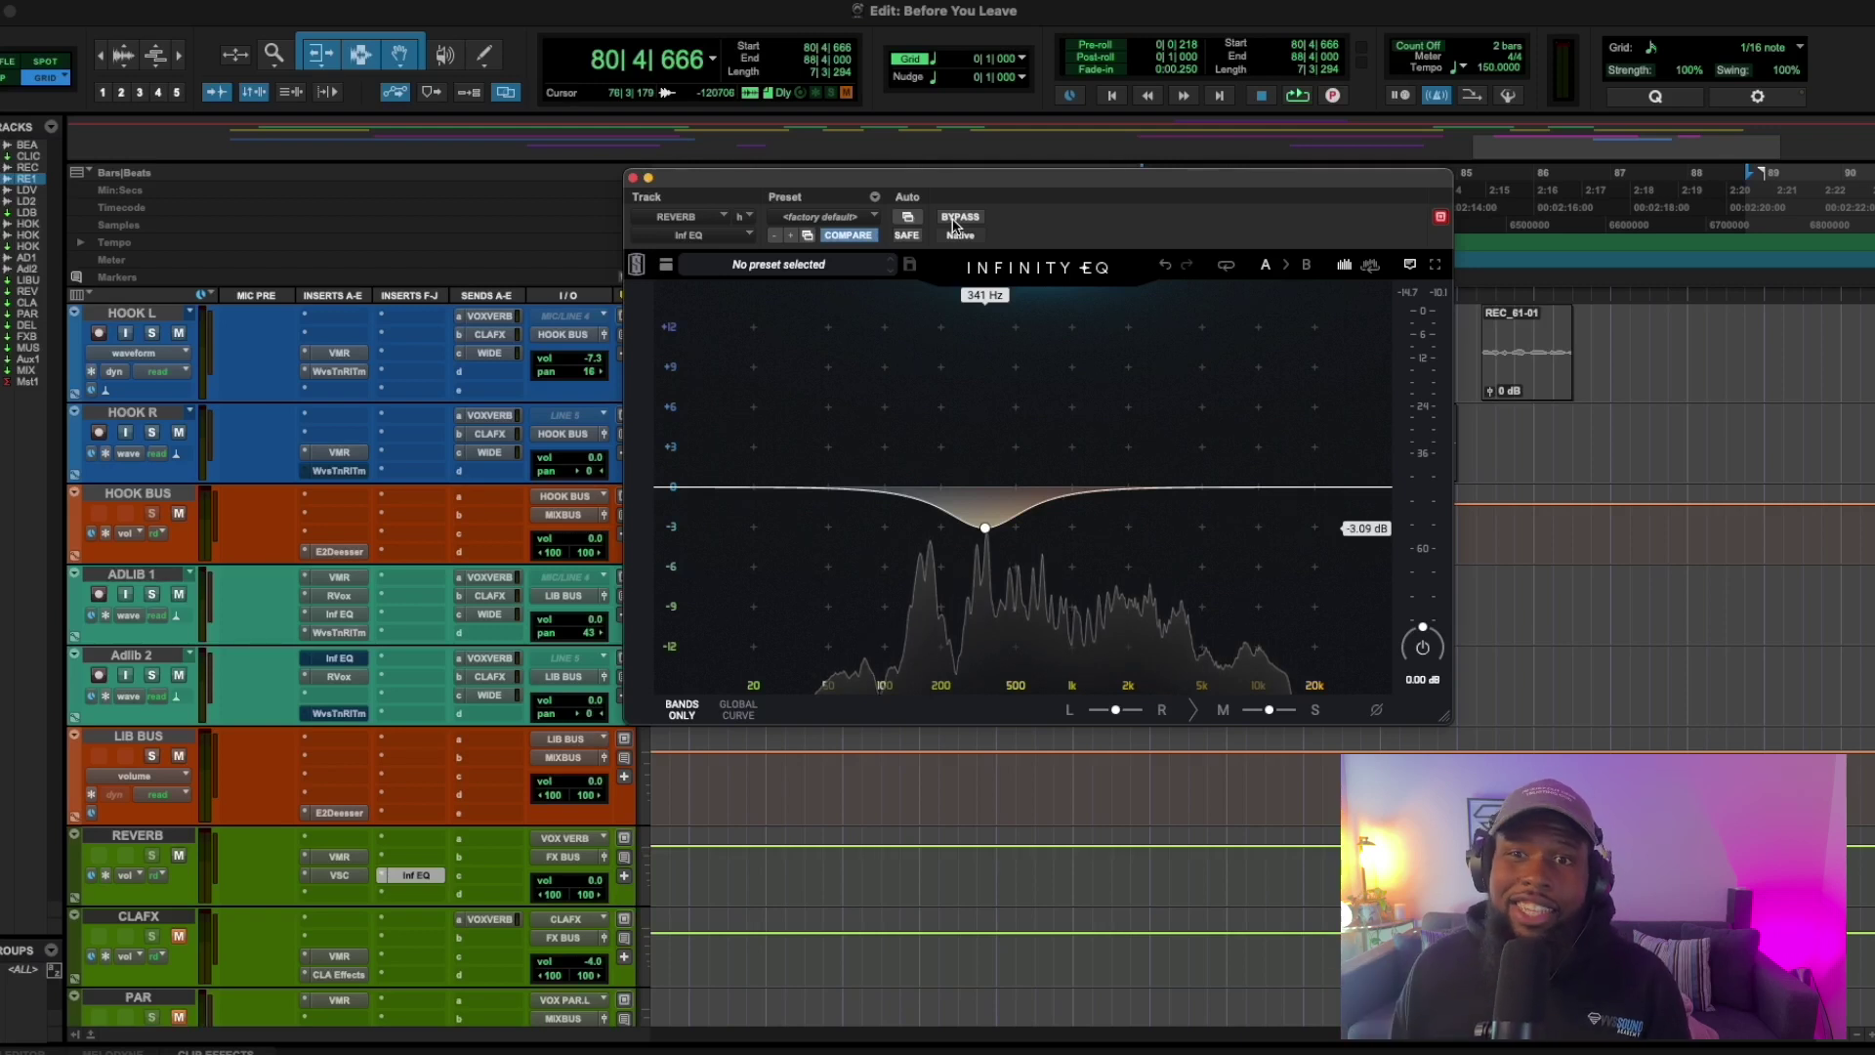
# - Close the Infinity EQ and open the CLA Effects insert on the CLAFX return
pyautogui.click(632, 178)
pyautogui.scroll(-3, 369, 901)
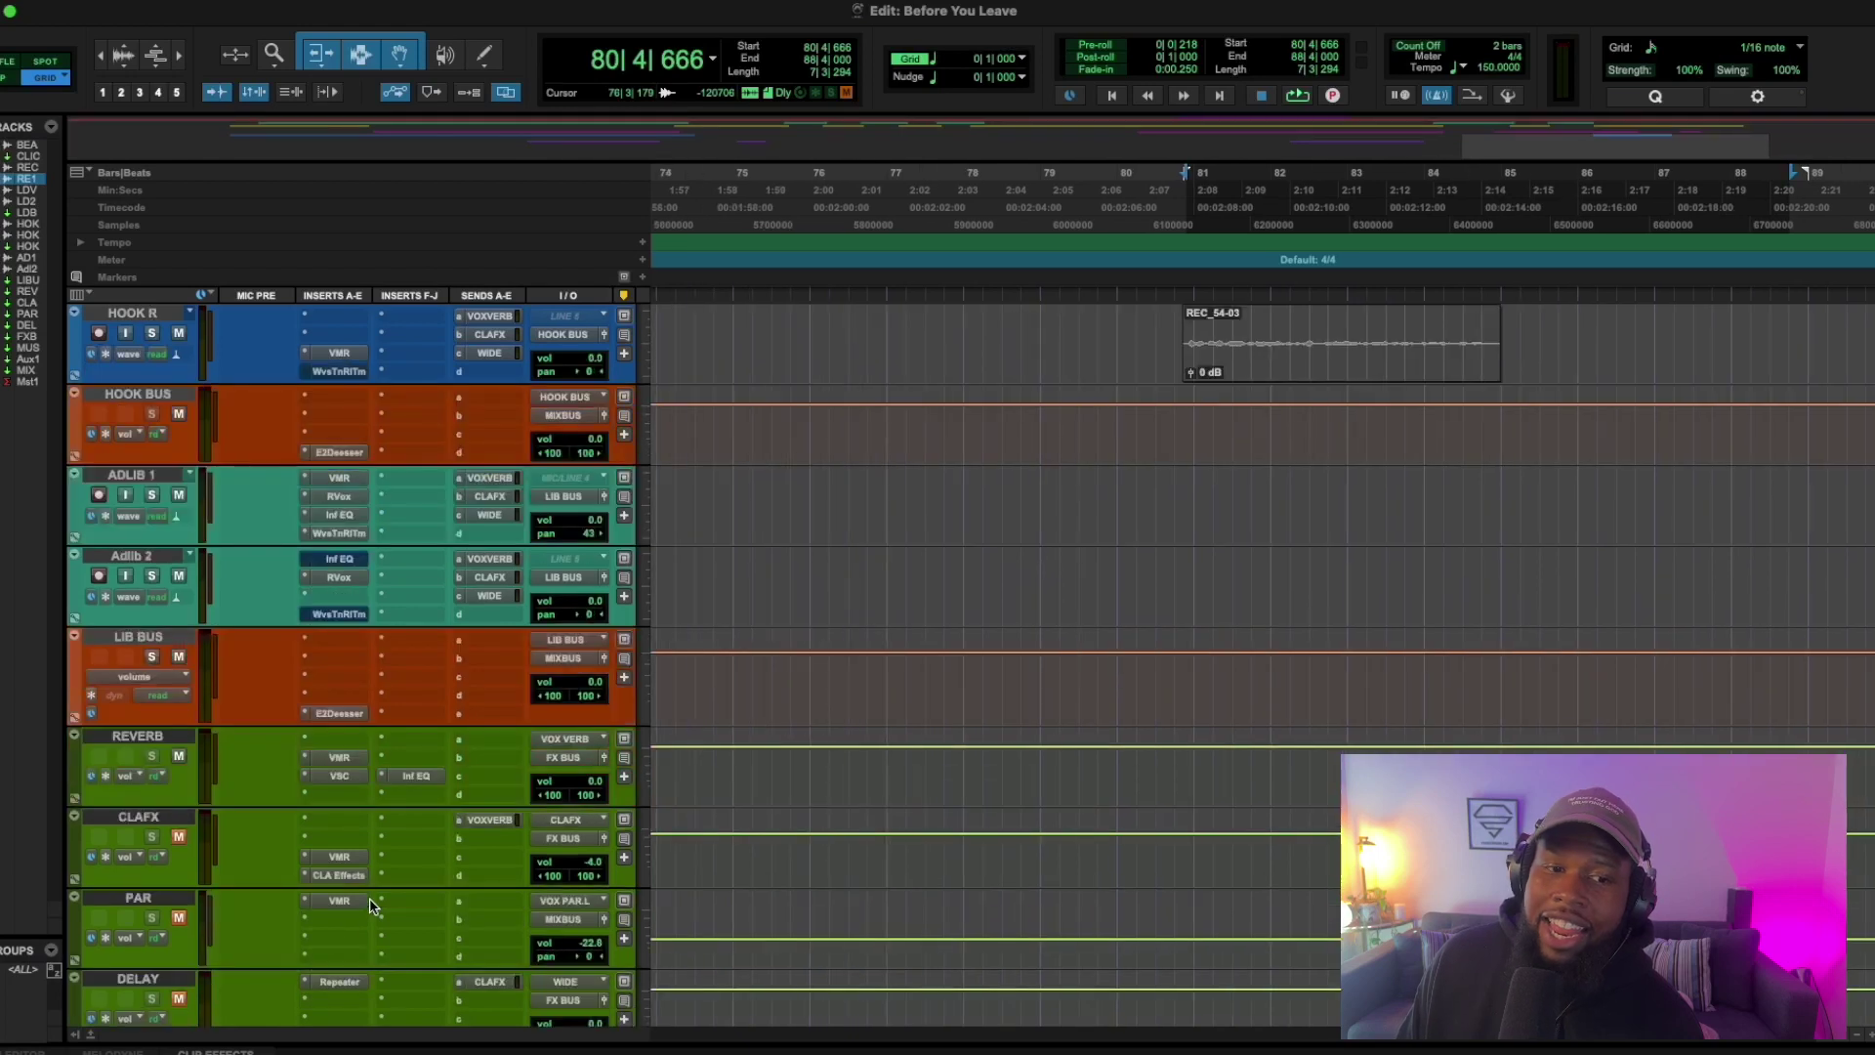
pyautogui.click(346, 797)
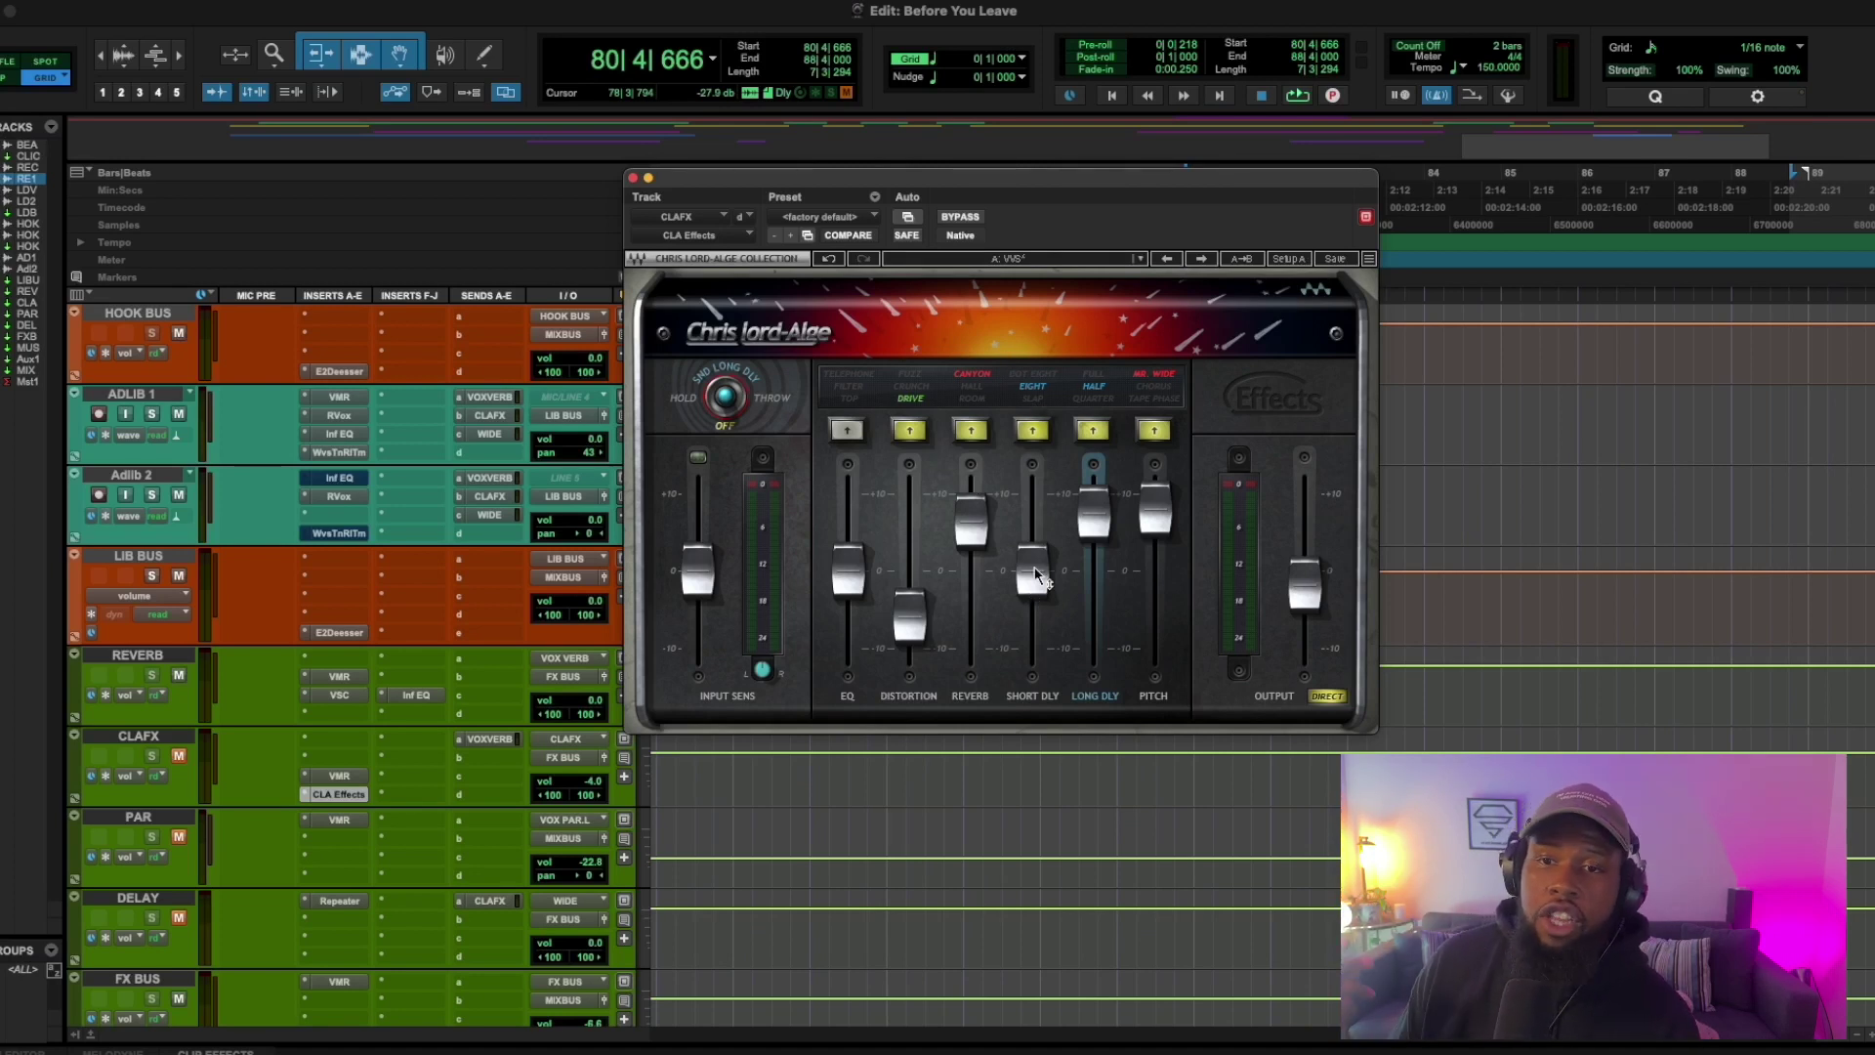
pyautogui.moveTo(1034, 566)
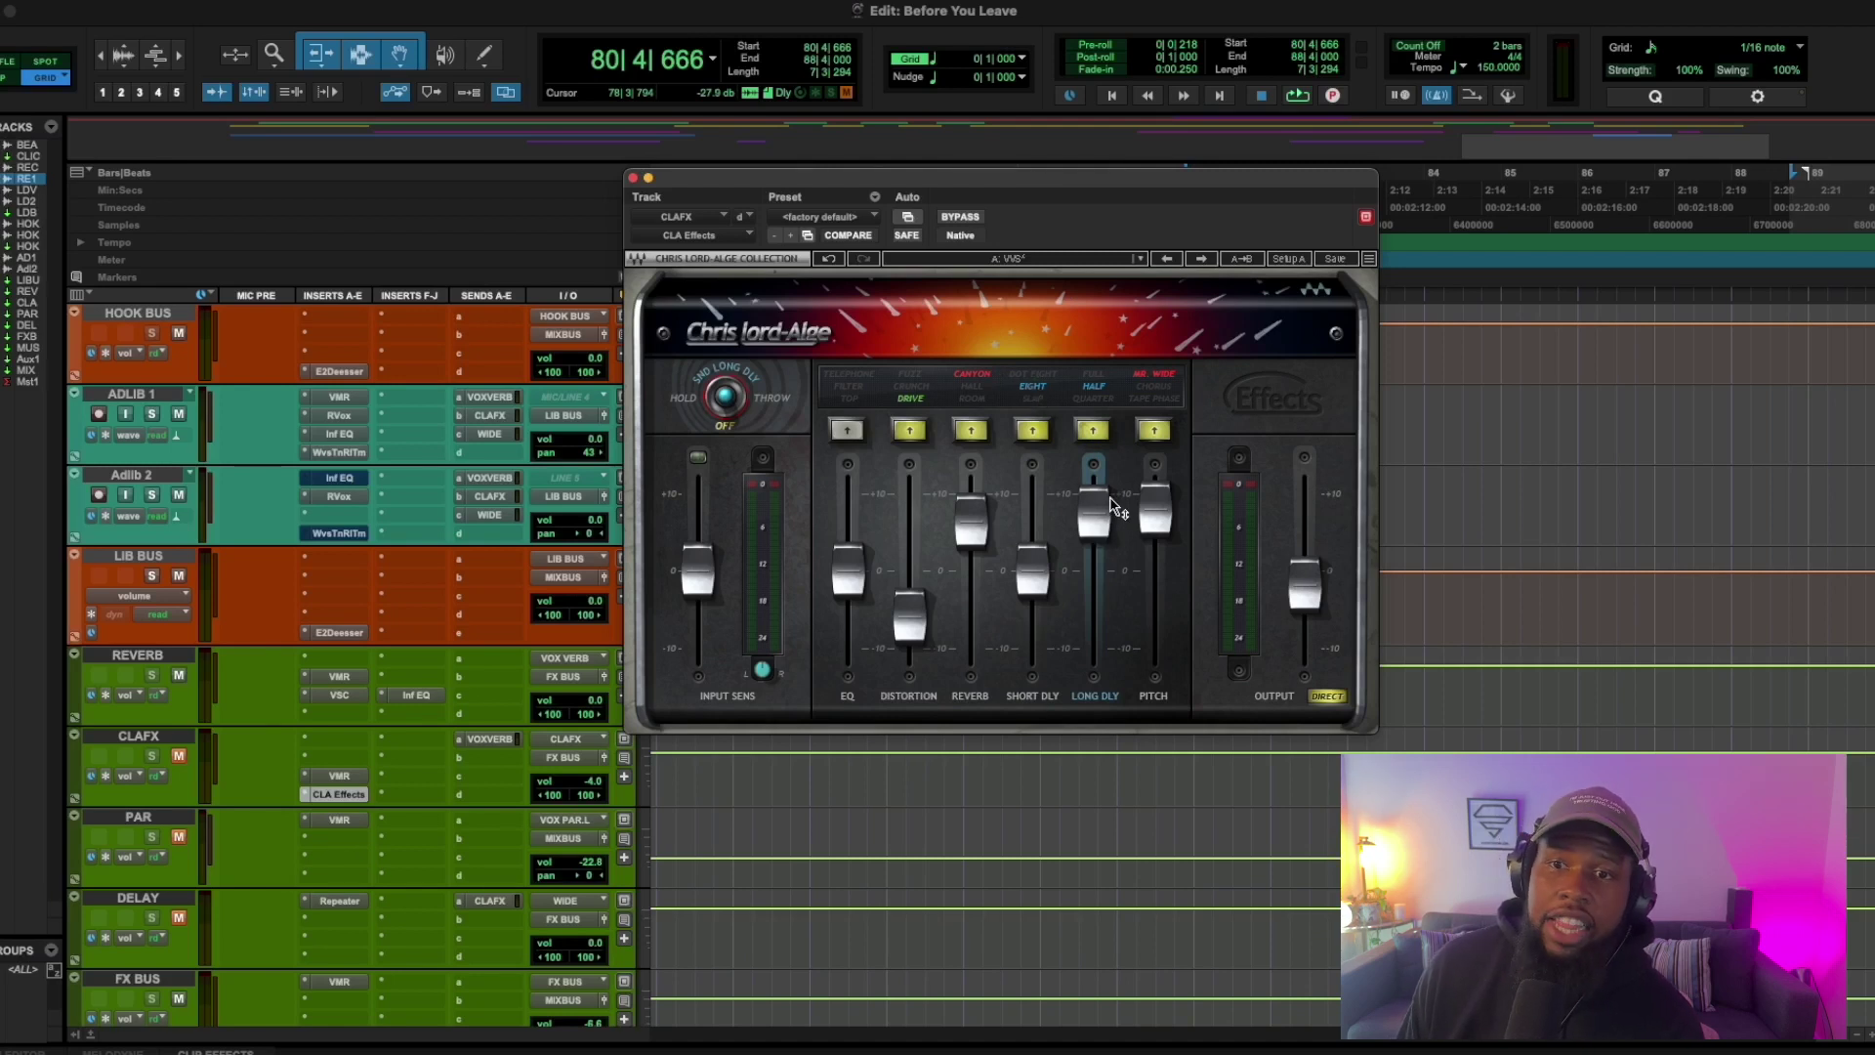
pyautogui.moveTo(1103, 529)
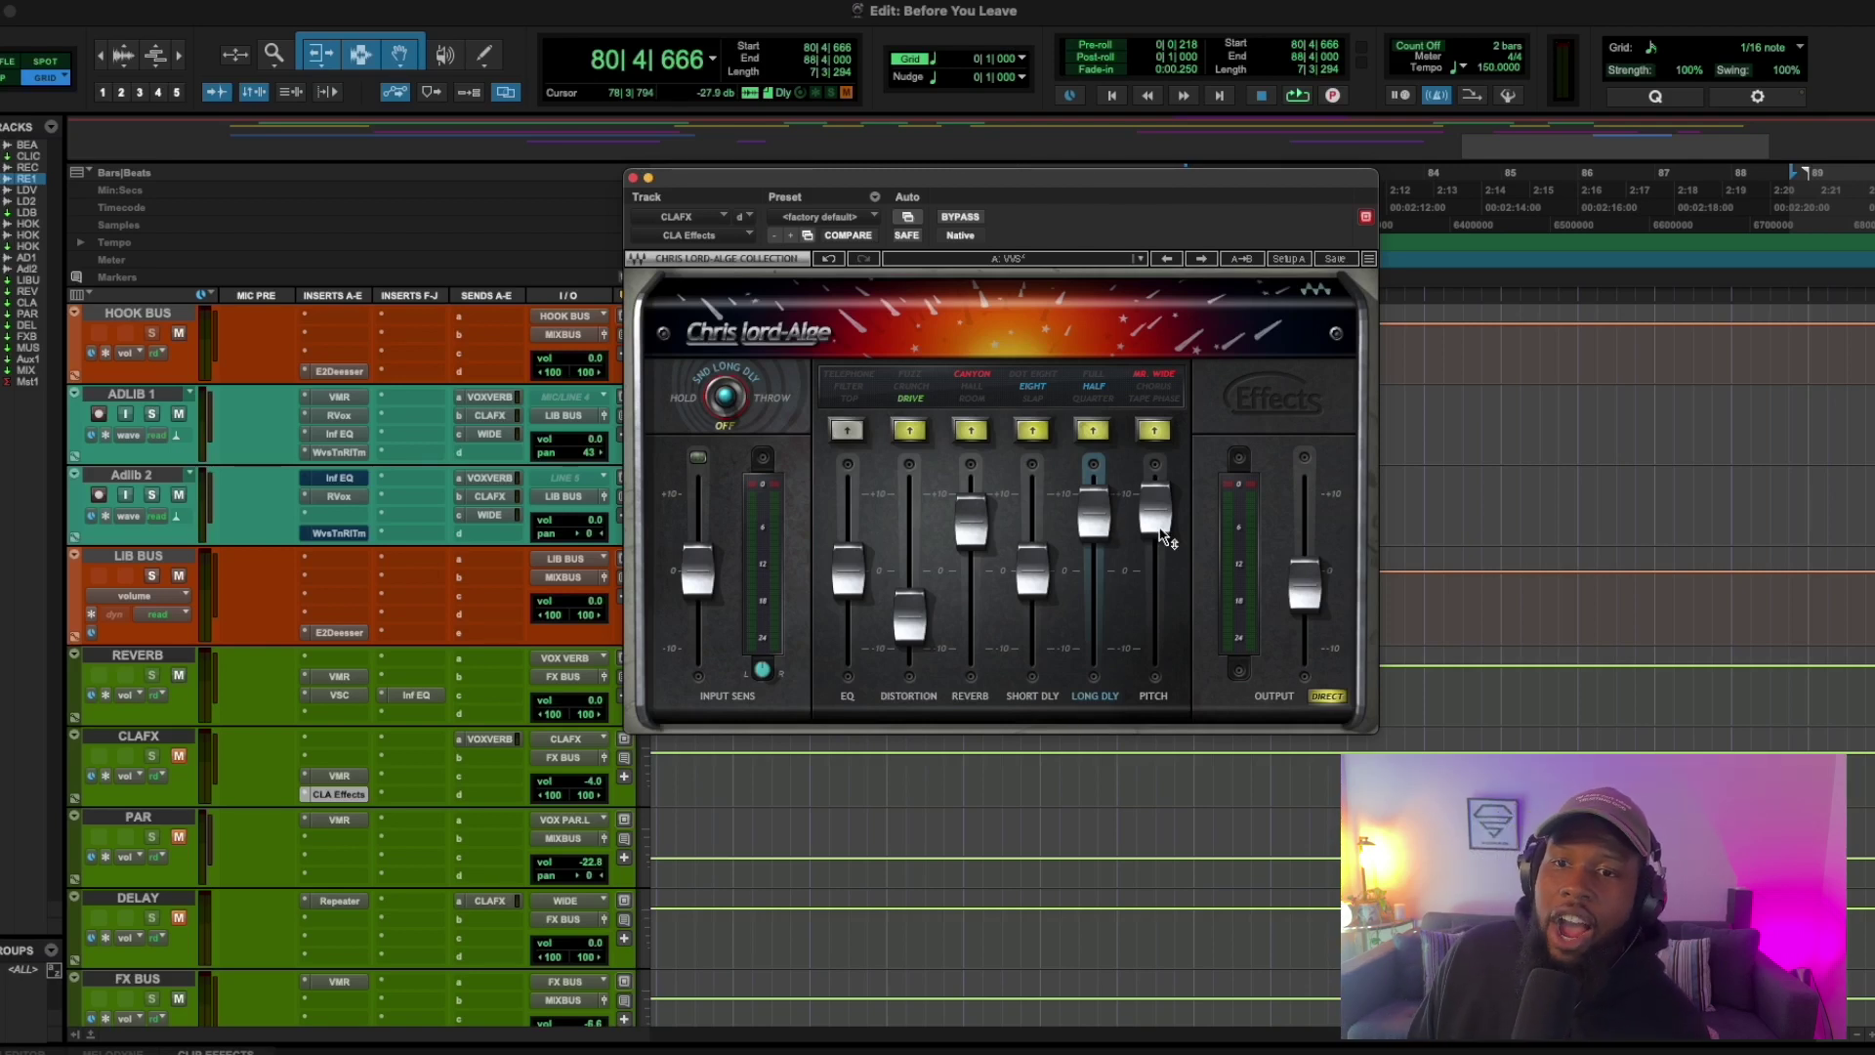
pyautogui.moveTo(1163, 532)
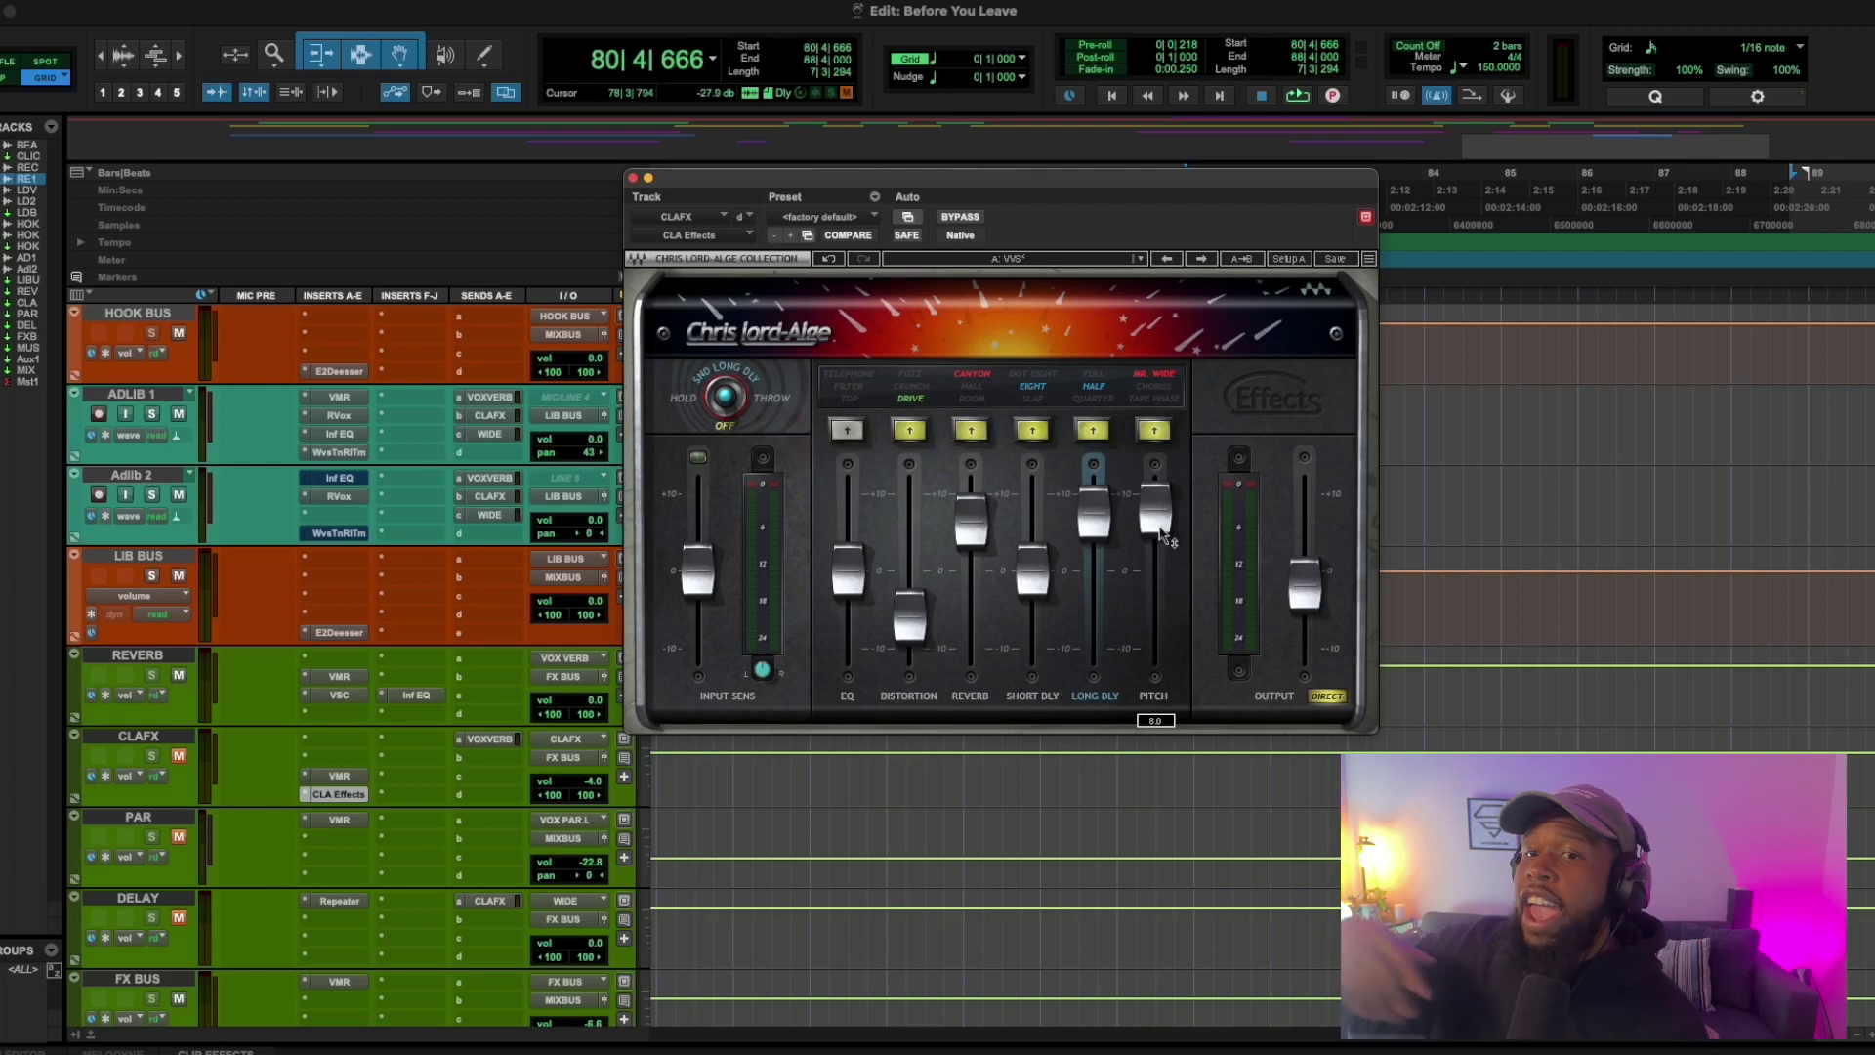
# - Unmute the CLAFX return and audition the CLA Effects
pyautogui.click(178, 758)
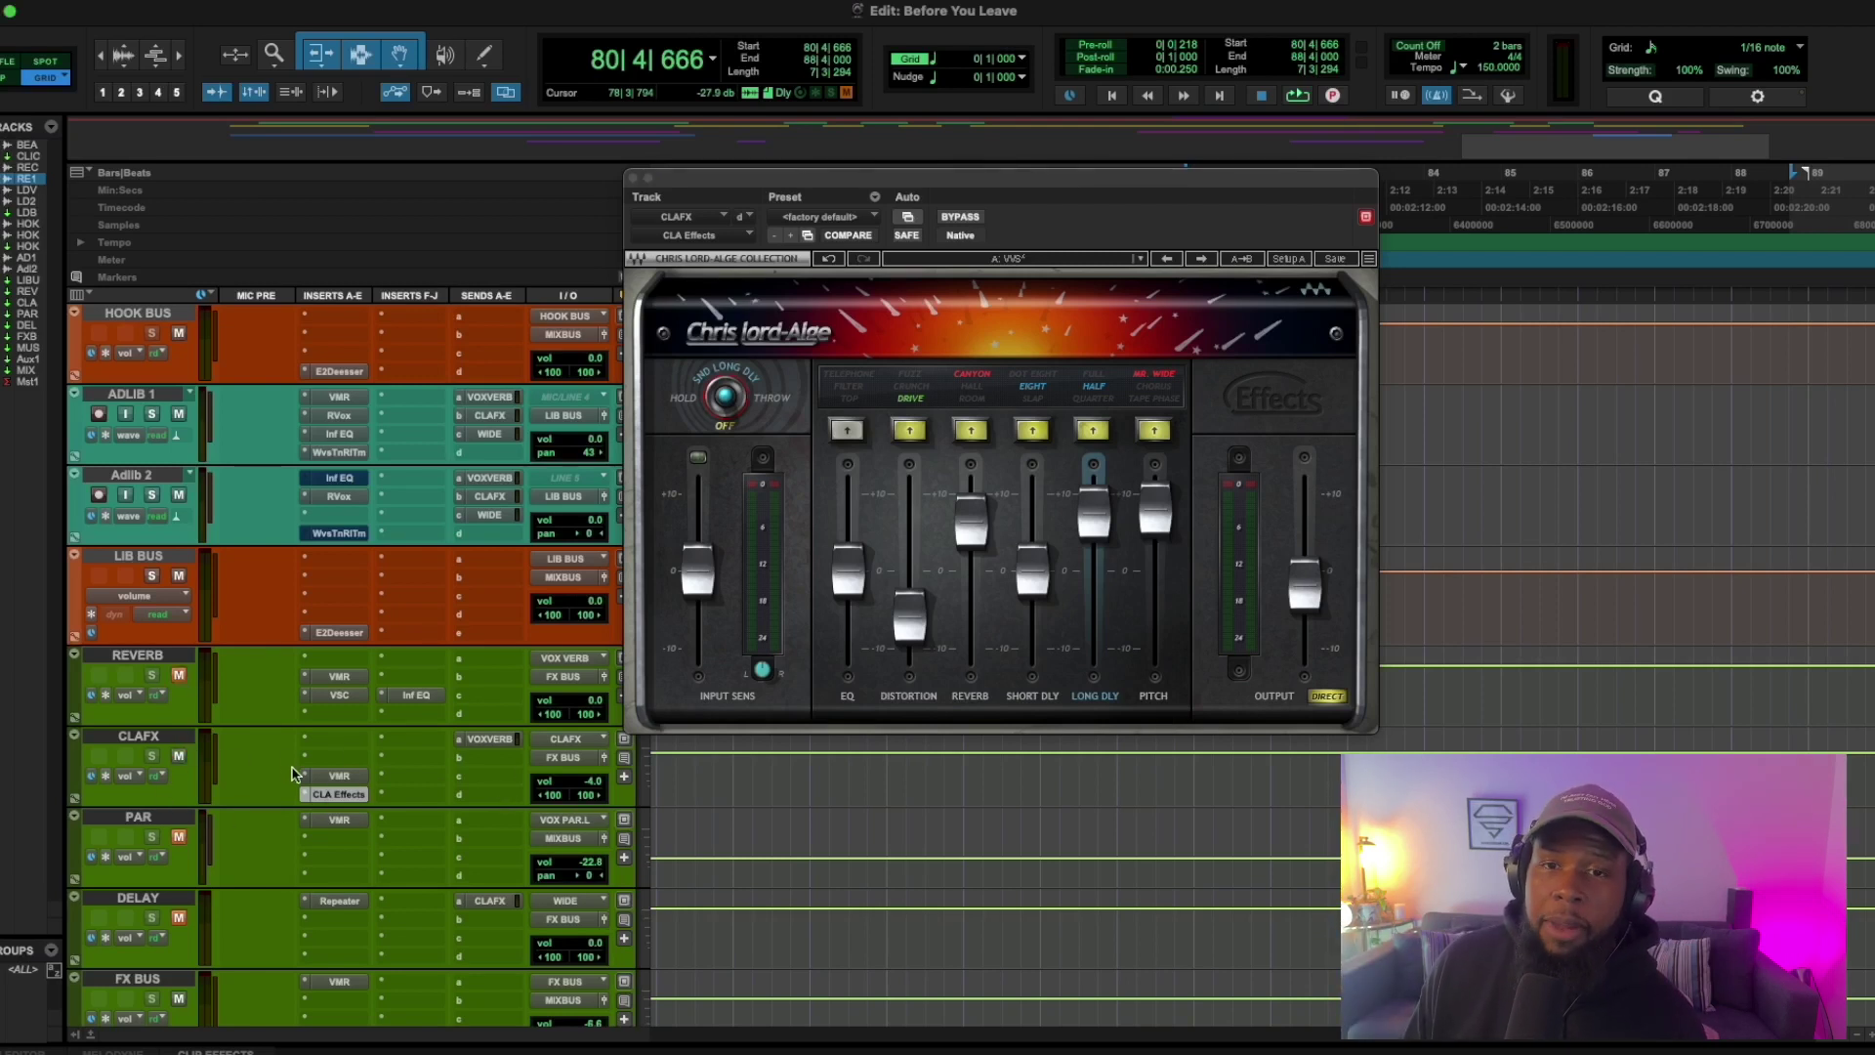
pyautogui.press('space')
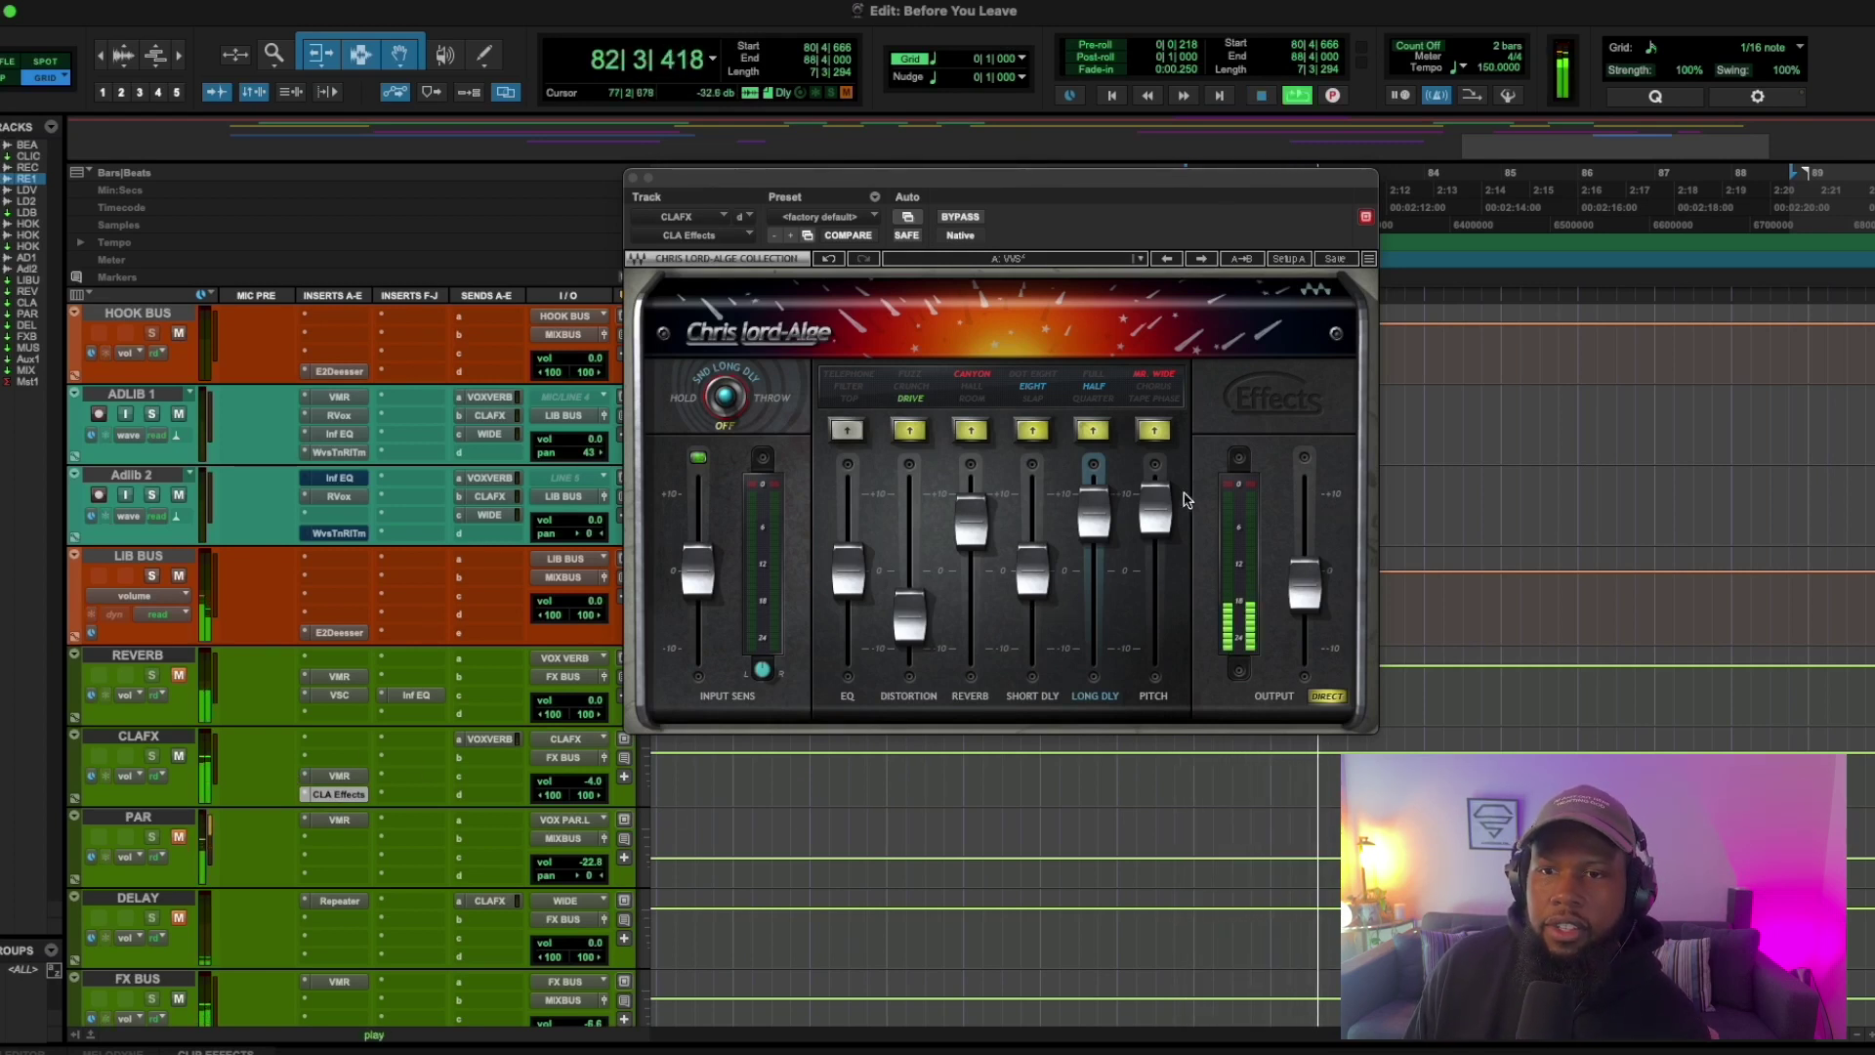
pyautogui.moveTo(1159, 541)
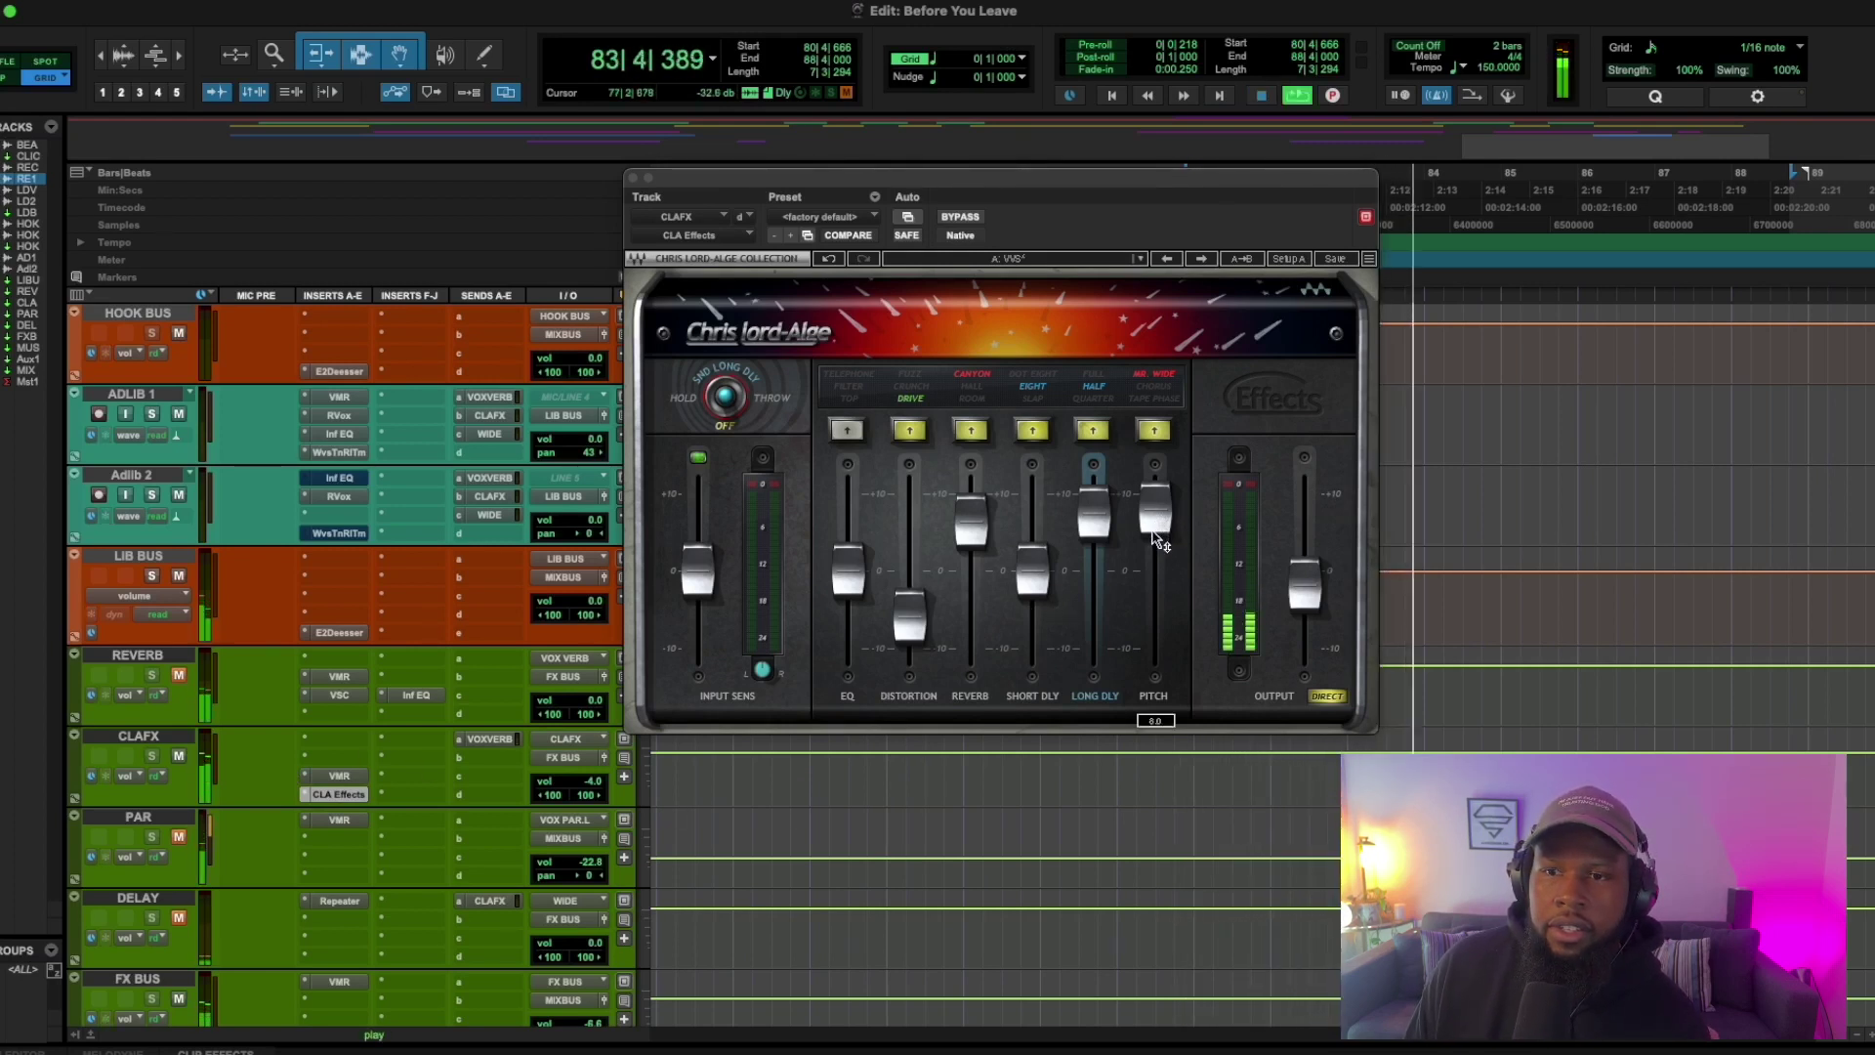
pyautogui.press('space')
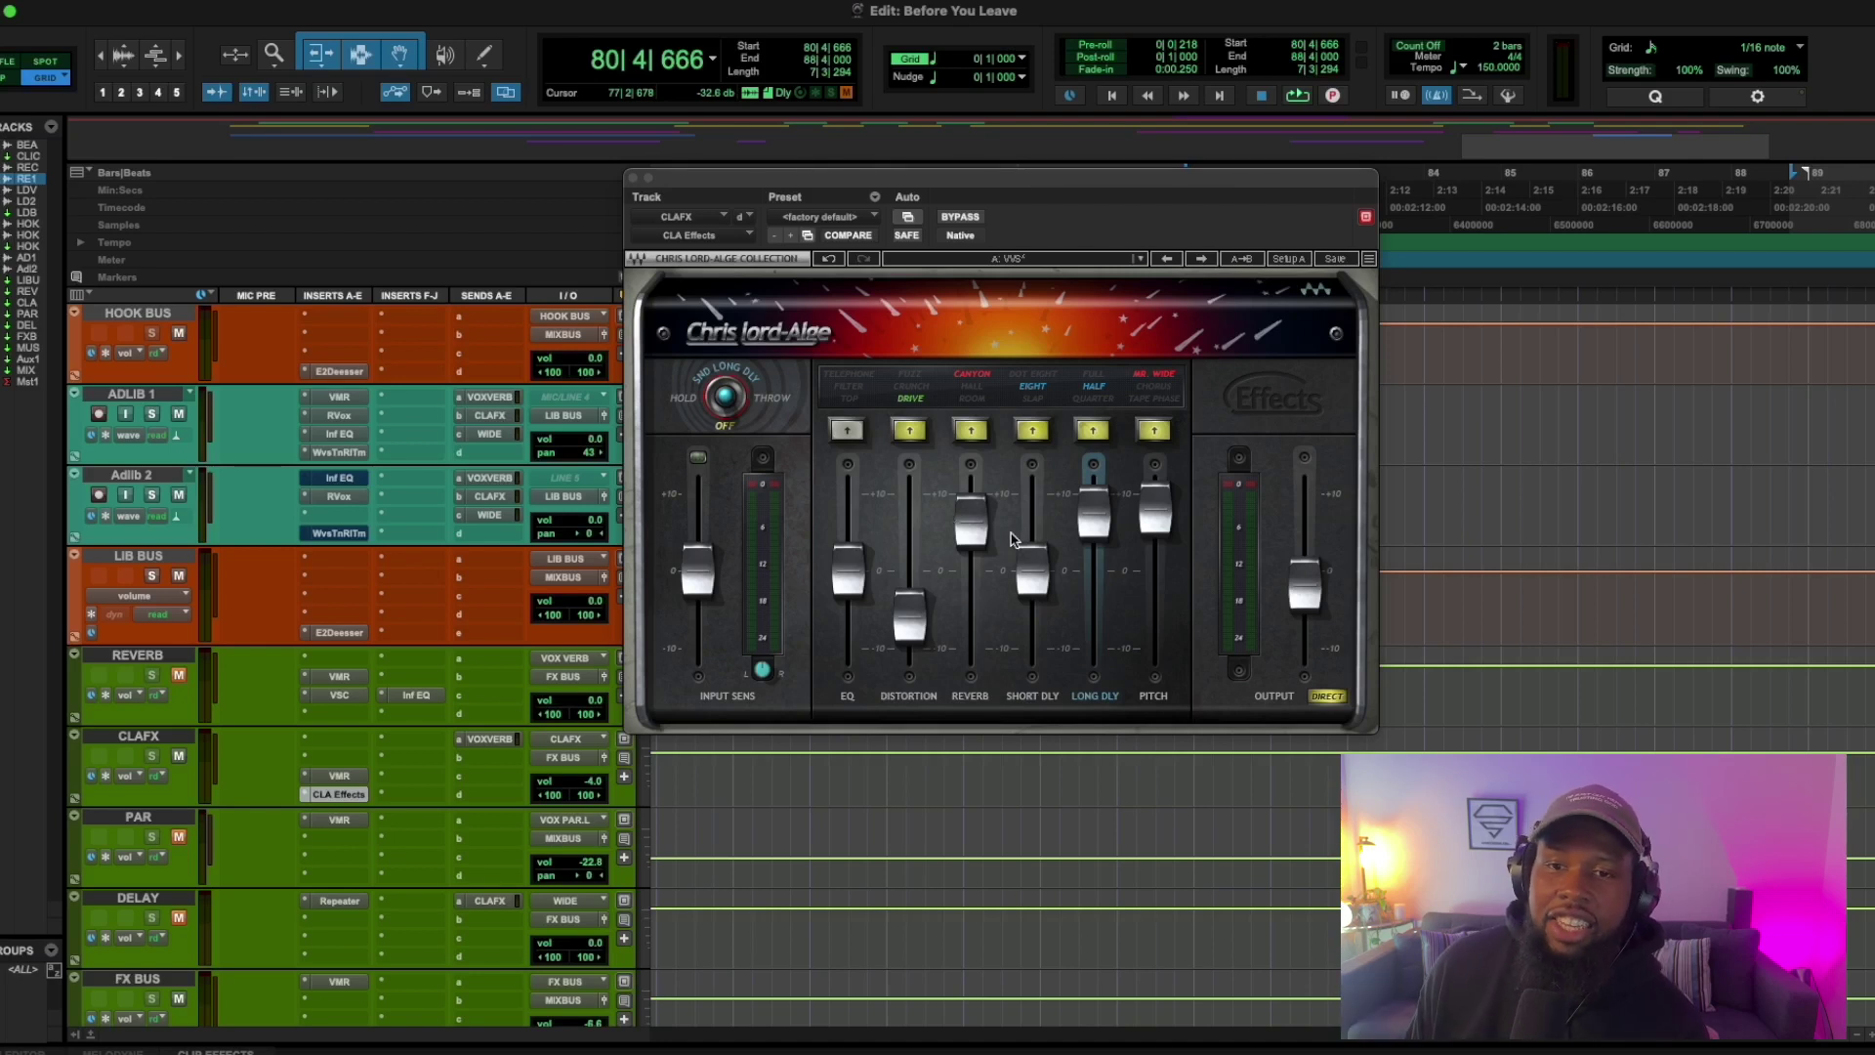
# - Unmute the REVERB return, audition both returns, and close the CLA Effects window
pyautogui.click(178, 676)
pyautogui.press('space')
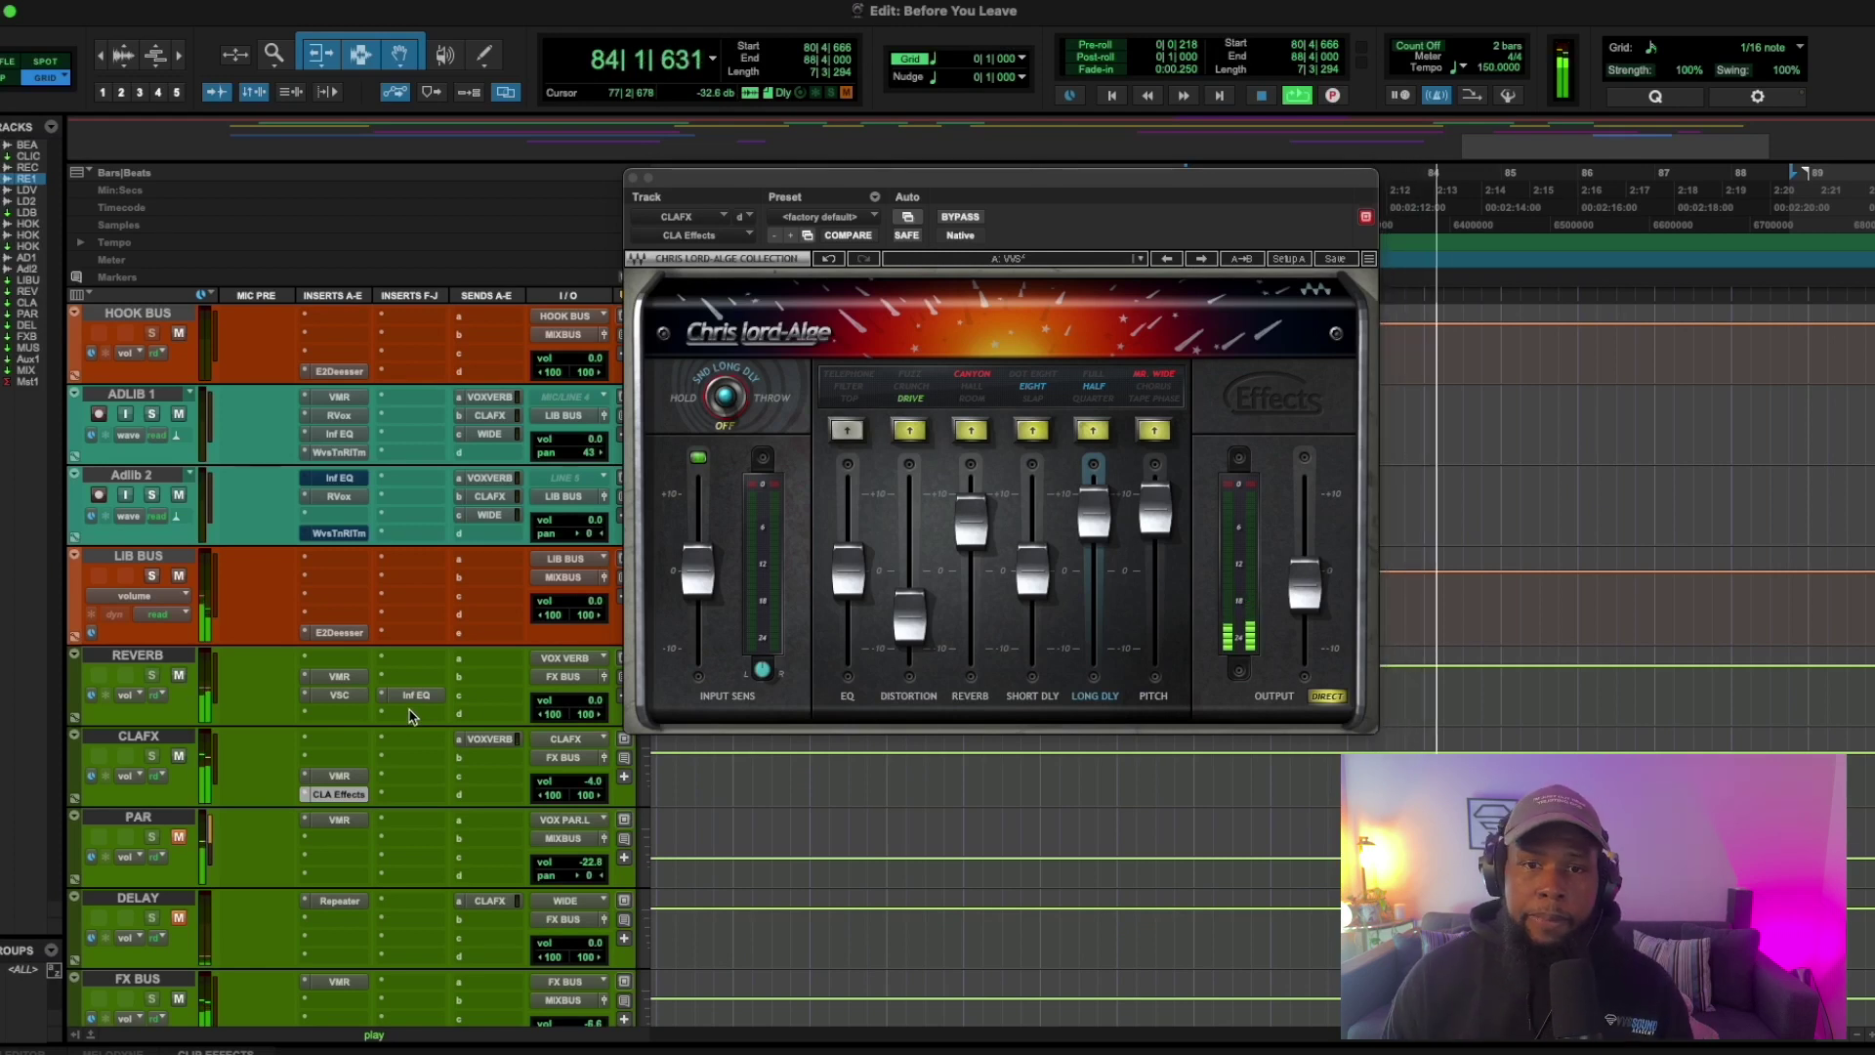
pyautogui.press('space')
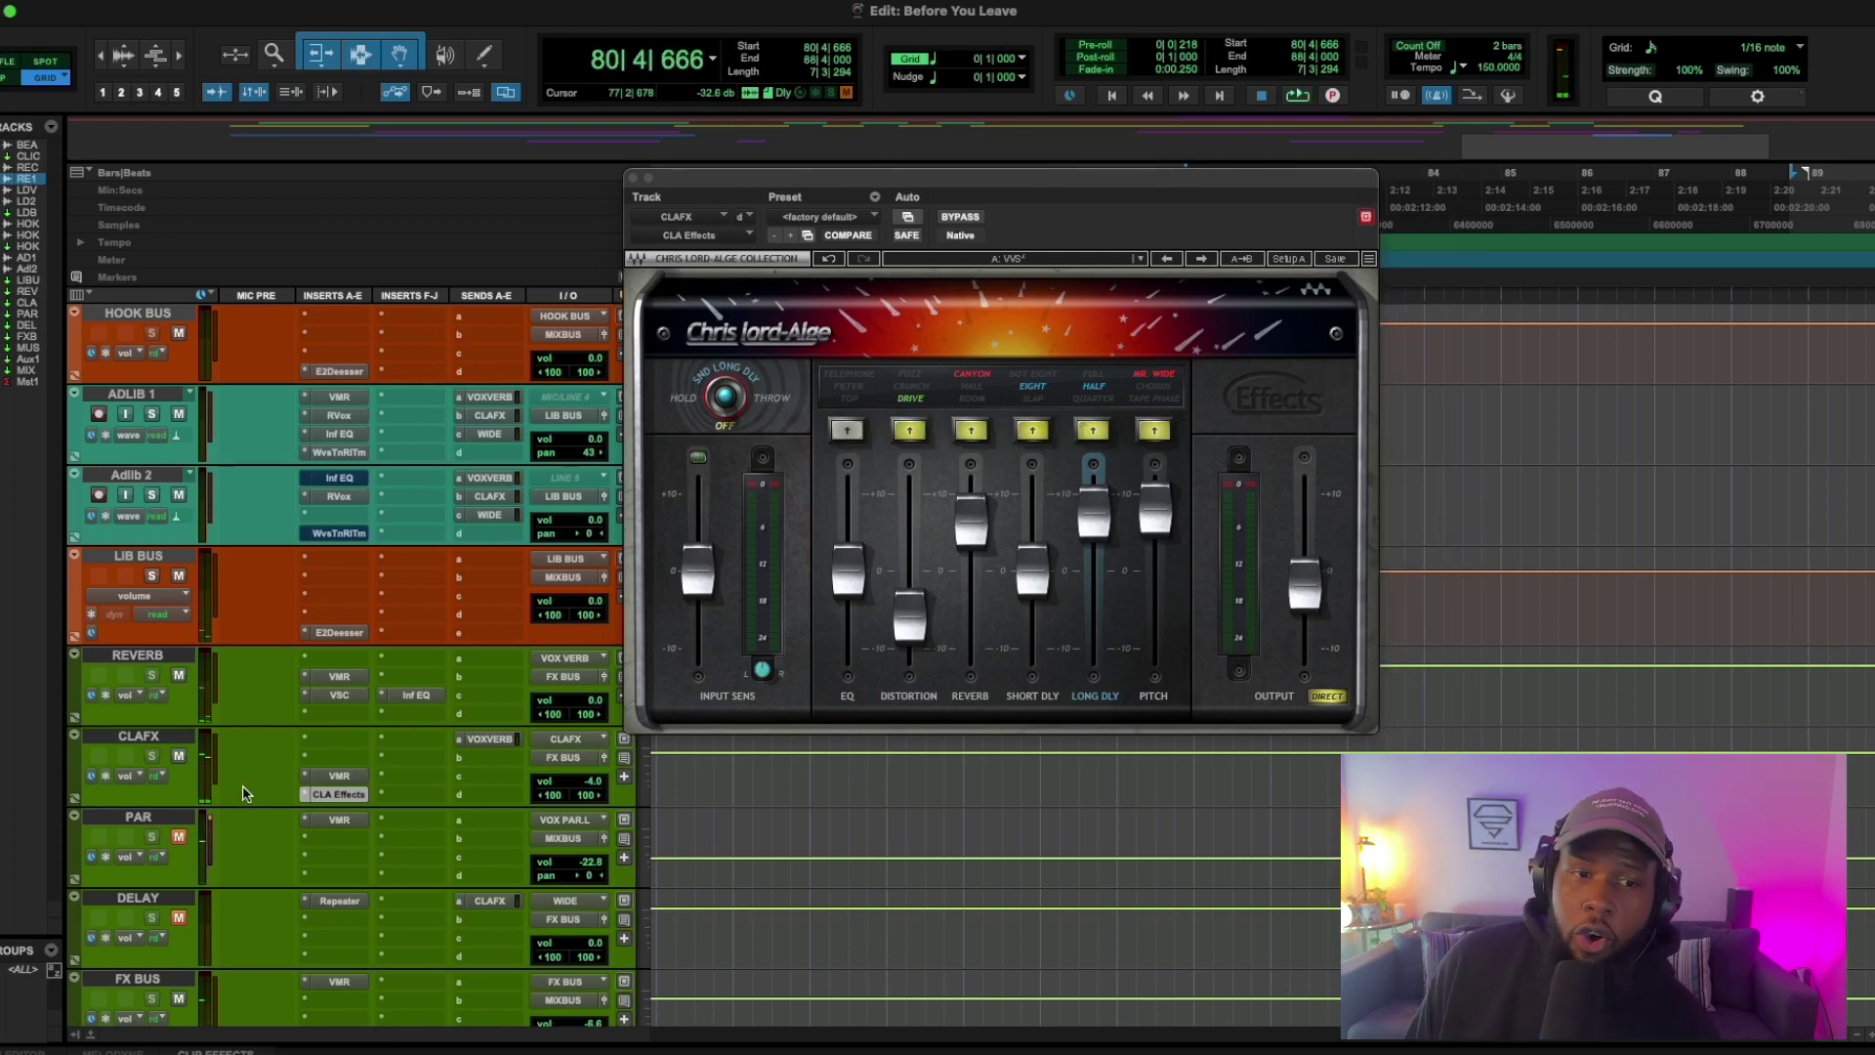
pyautogui.click(632, 180)
pyautogui.scroll(10, 186, 340)
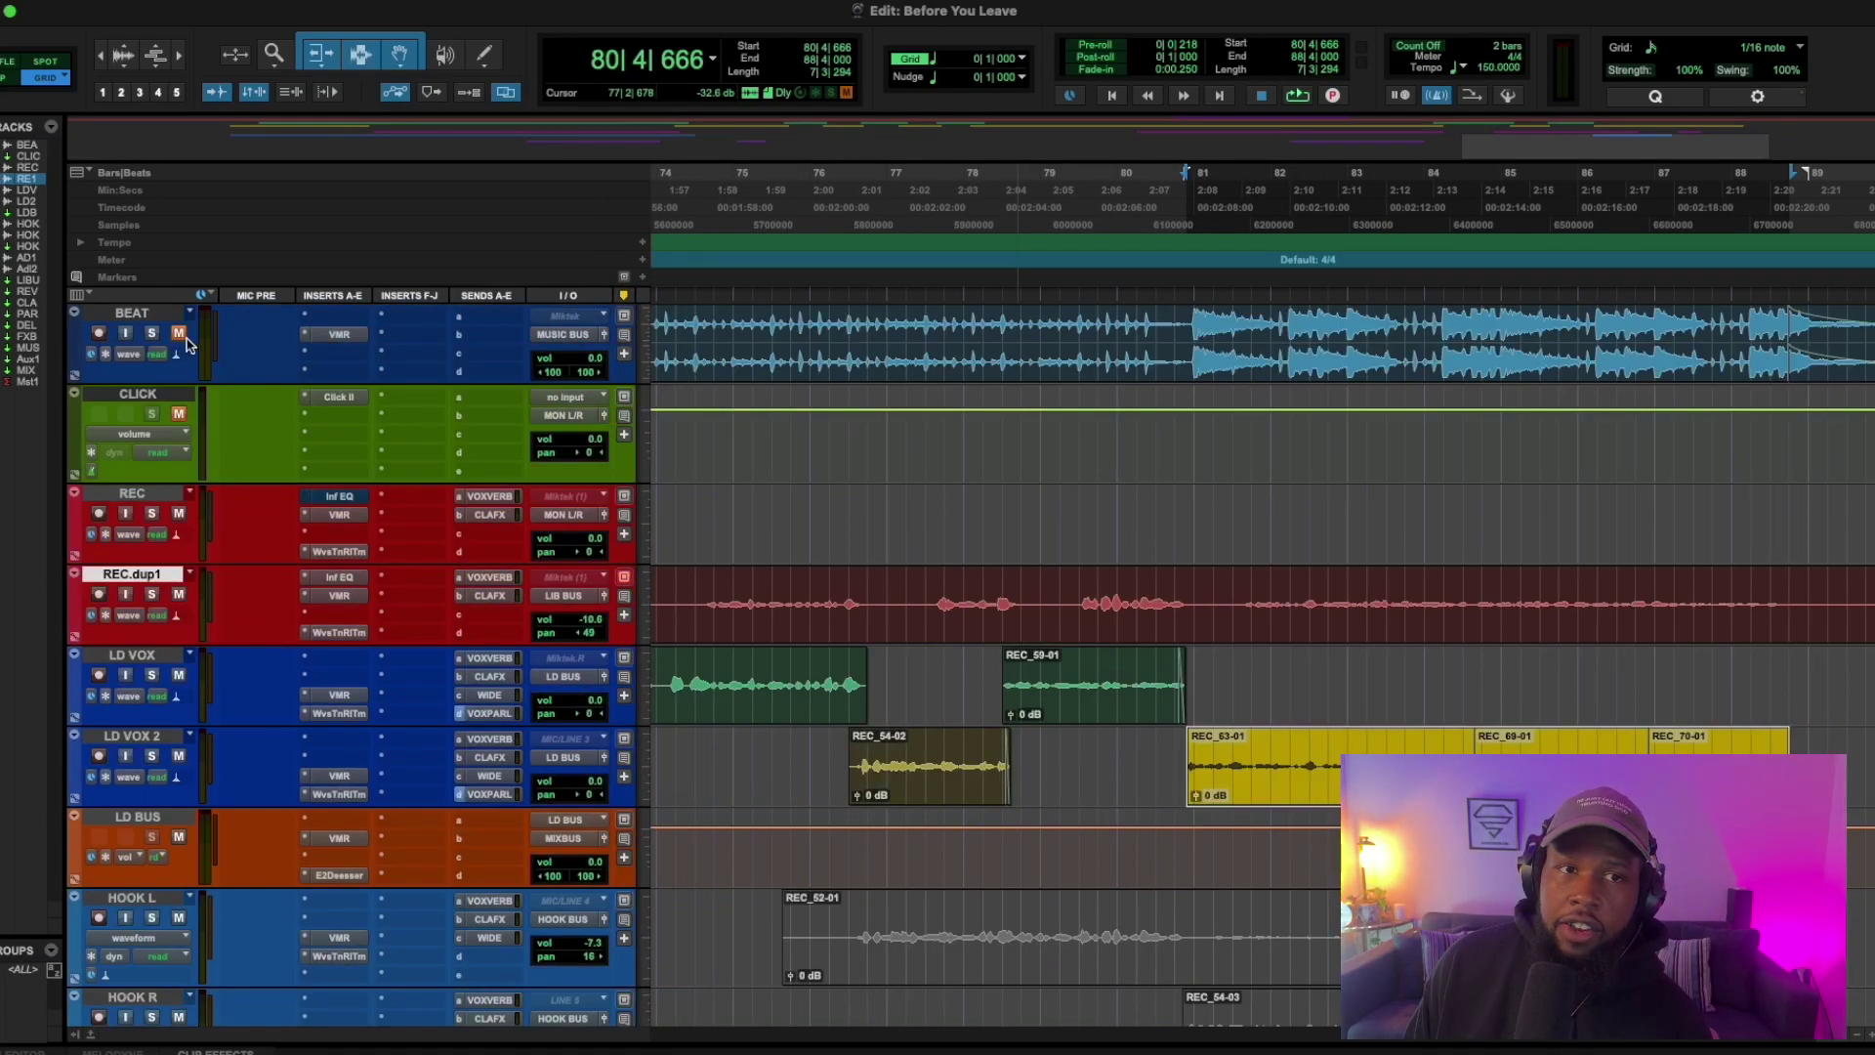
pyautogui.press('space')
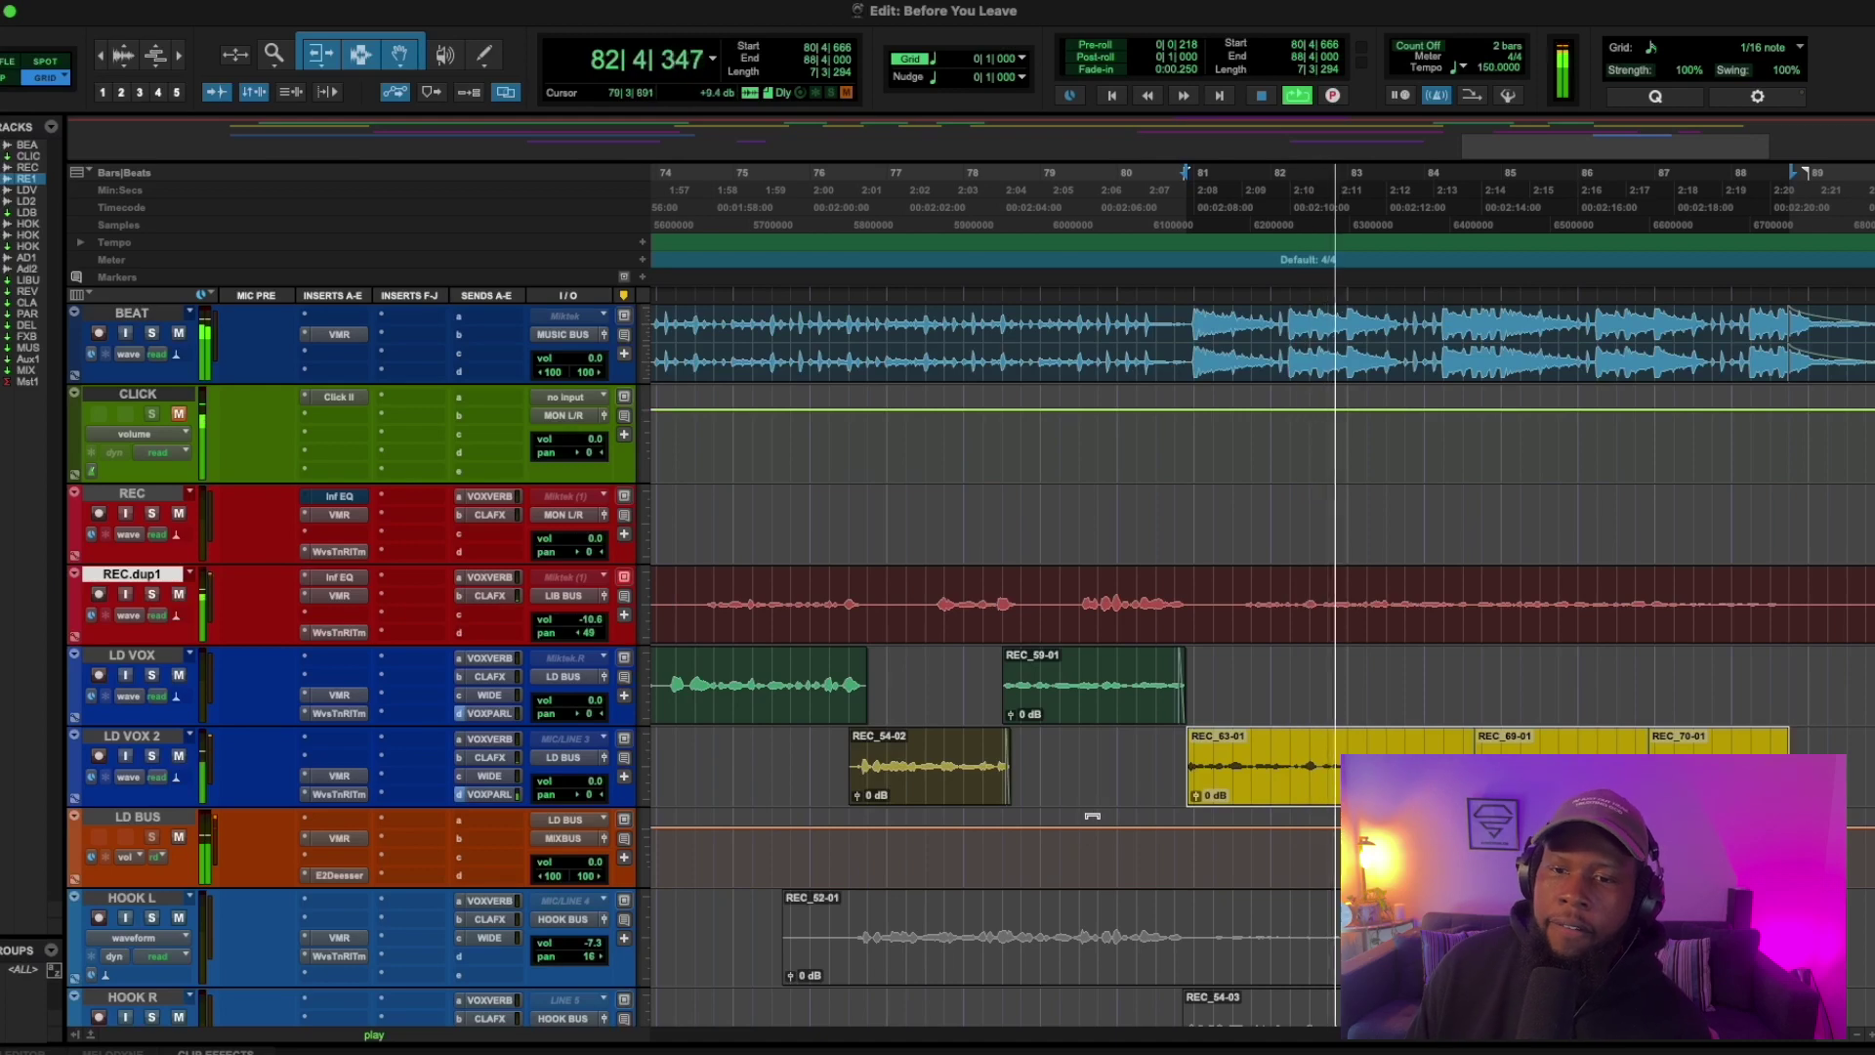
pyautogui.scroll(-3, 1087, 819)
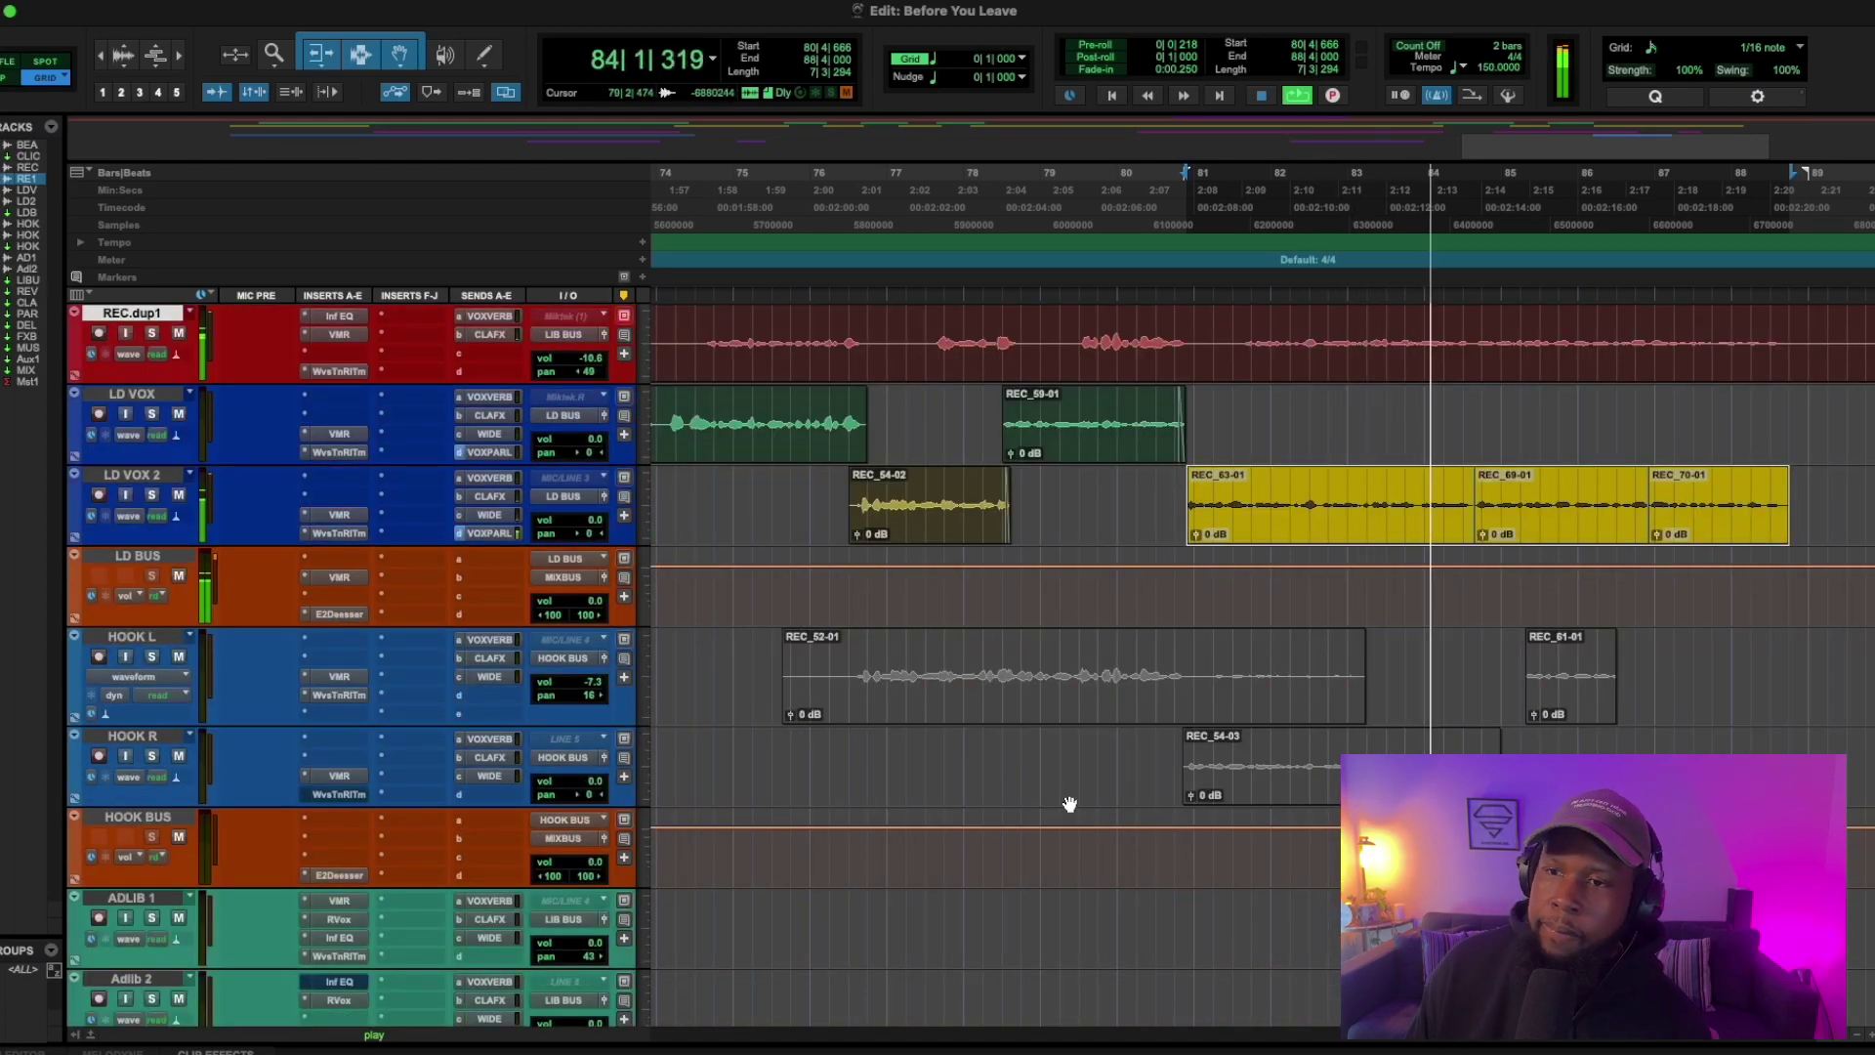
pyautogui.scroll(-3, 1070, 804)
pyautogui.scroll(-3, 1069, 804)
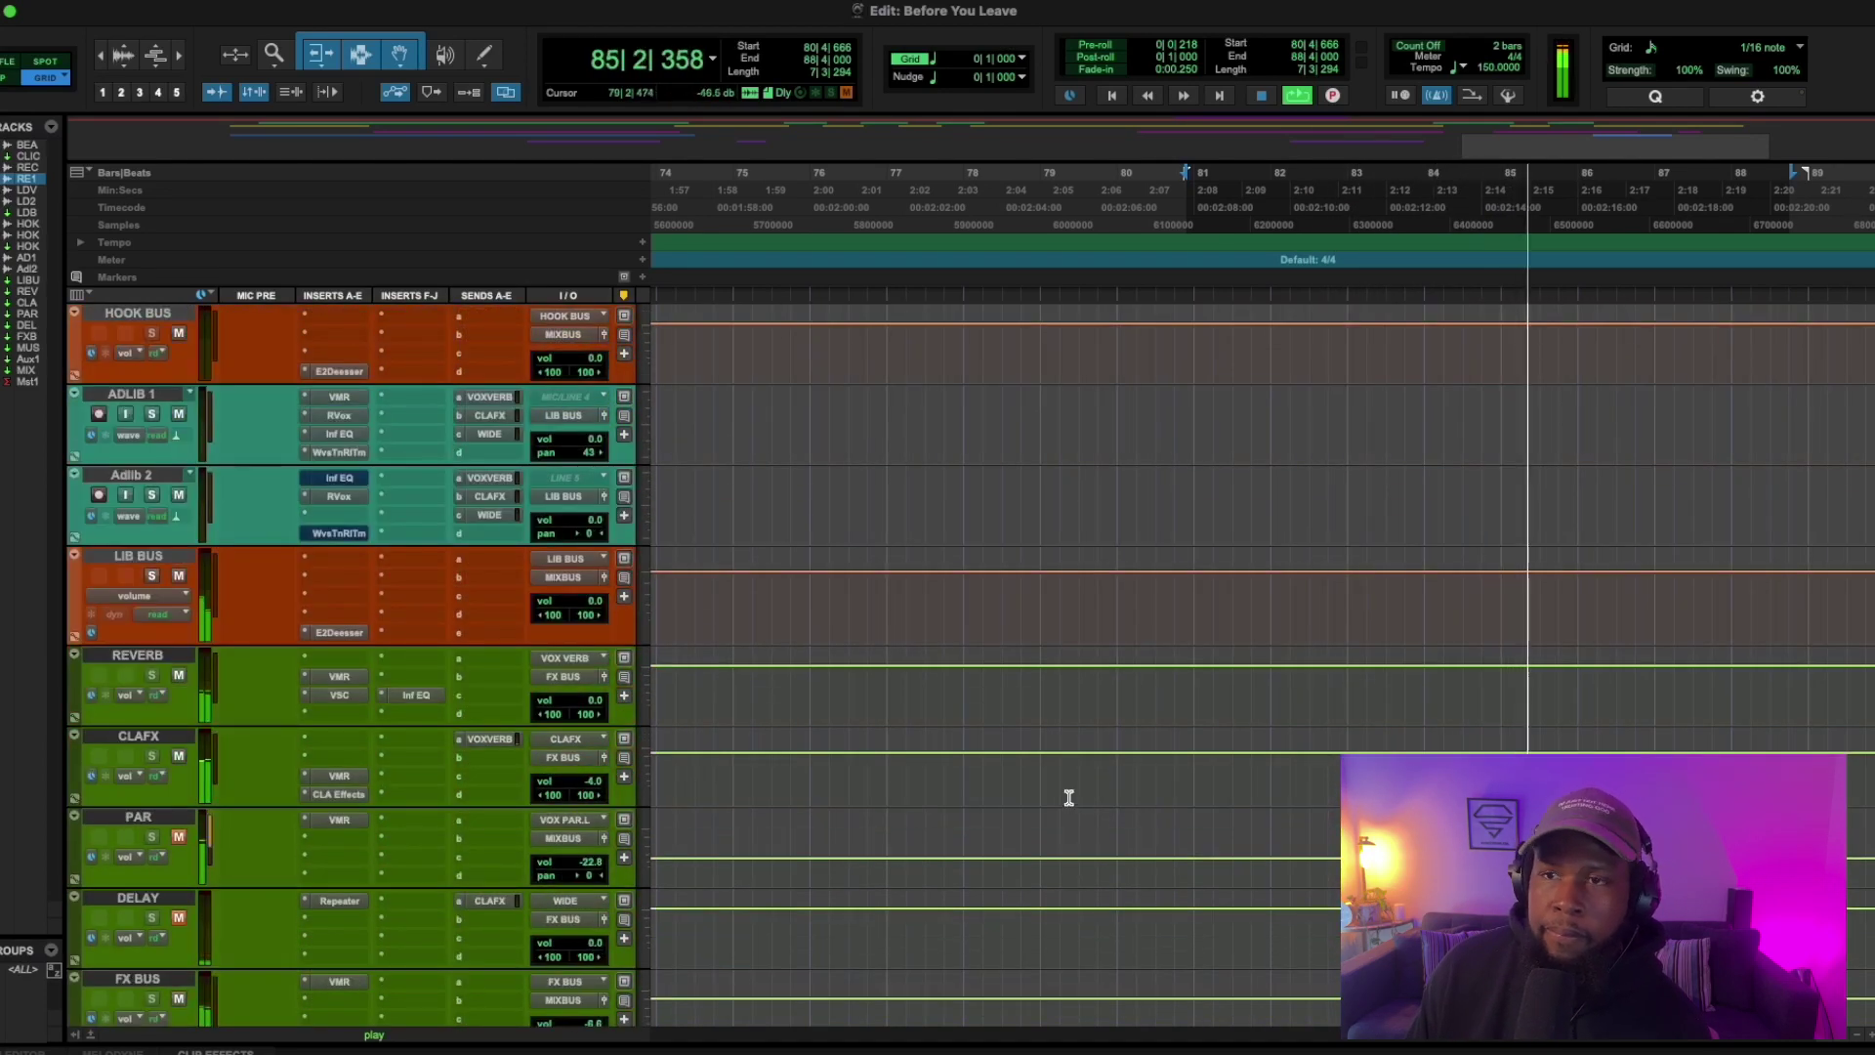
pyautogui.scroll(6, 1087, 772)
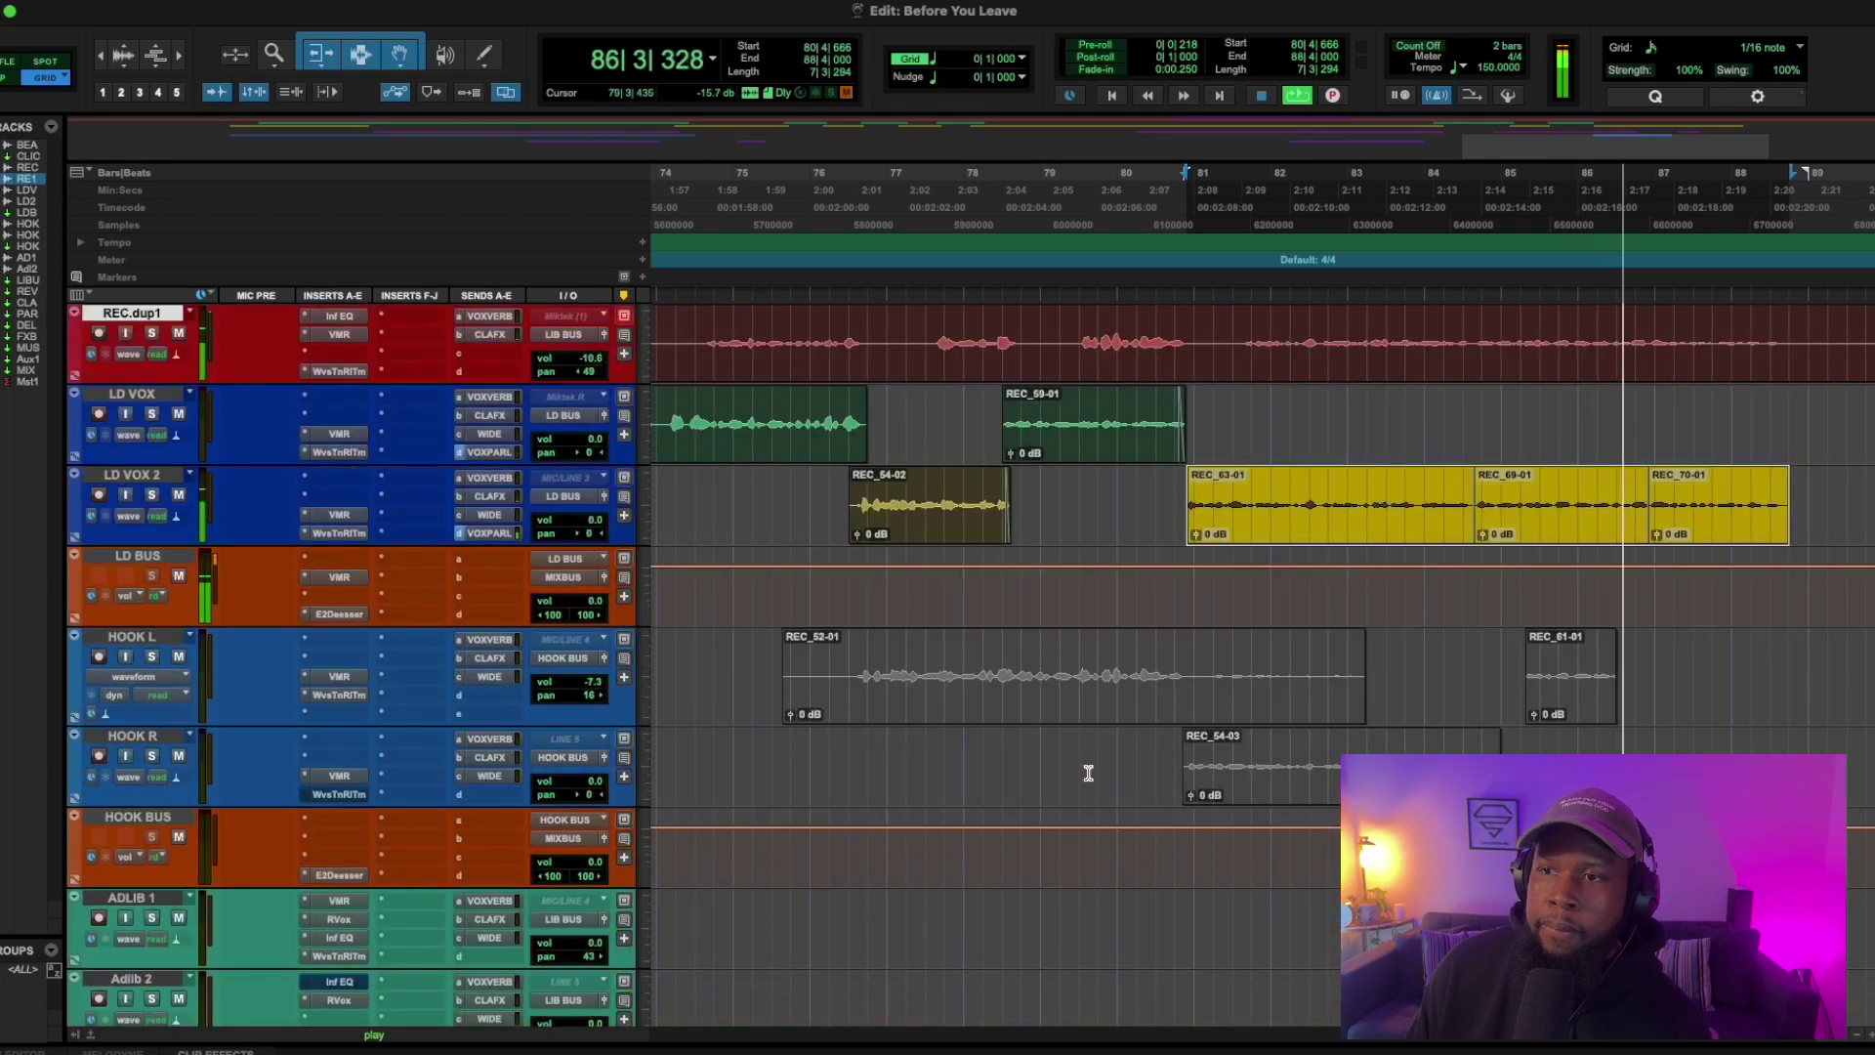